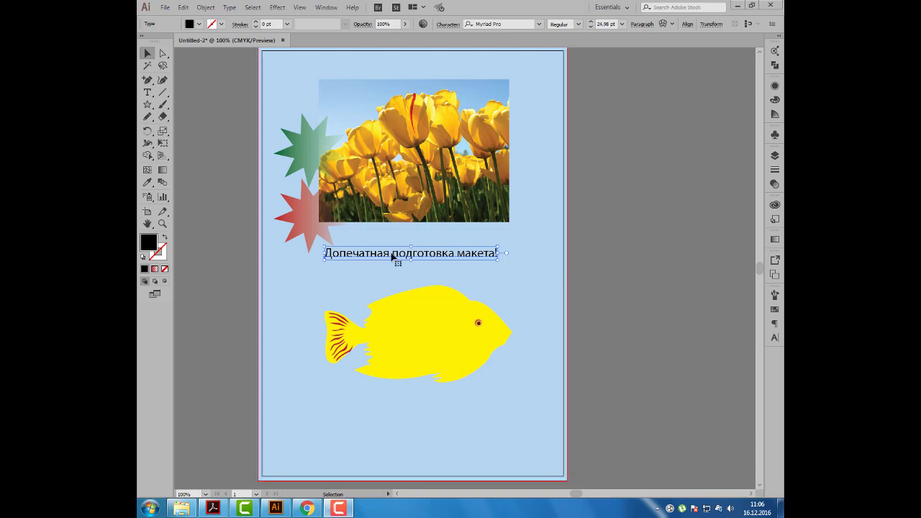
# Convert the heading 'Допечатная подготовка макета!' to outlines, then select the green gradient star.
pyautogui.click(230, 8)
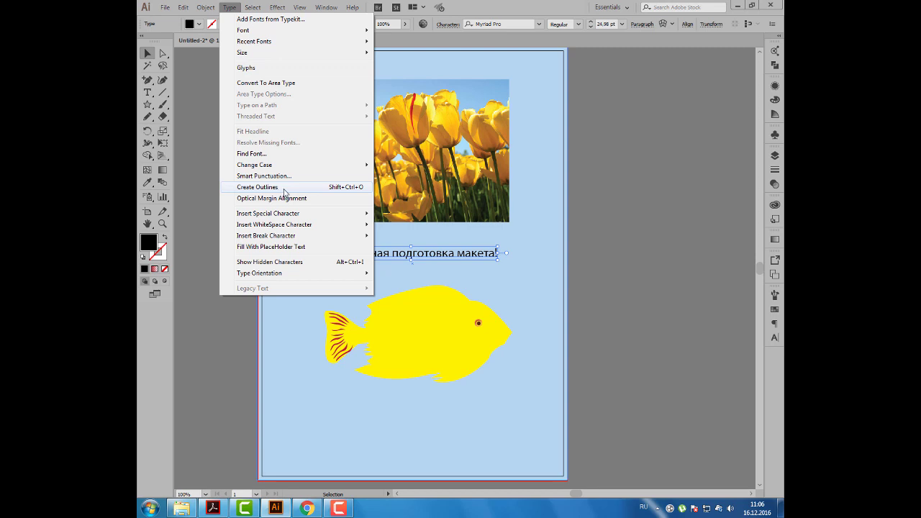
pyautogui.click(284, 189)
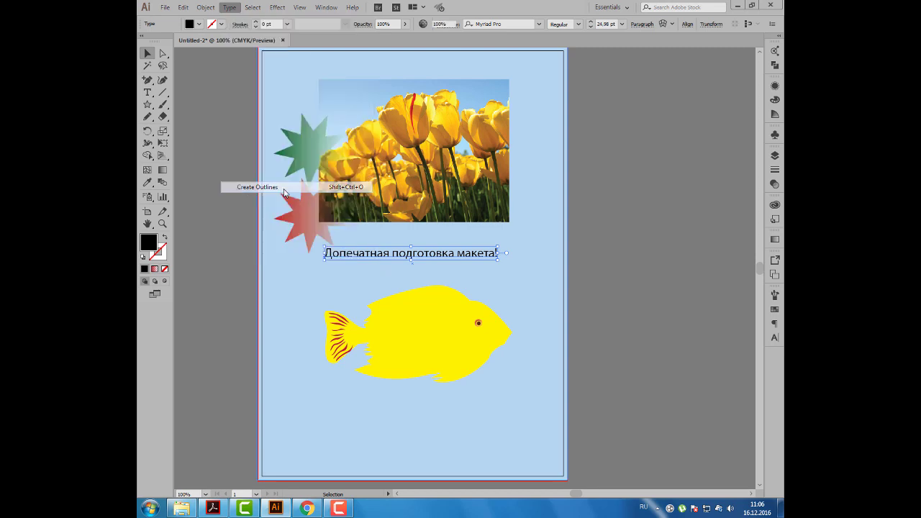
pyautogui.click(233, 179)
pyautogui.click(292, 154)
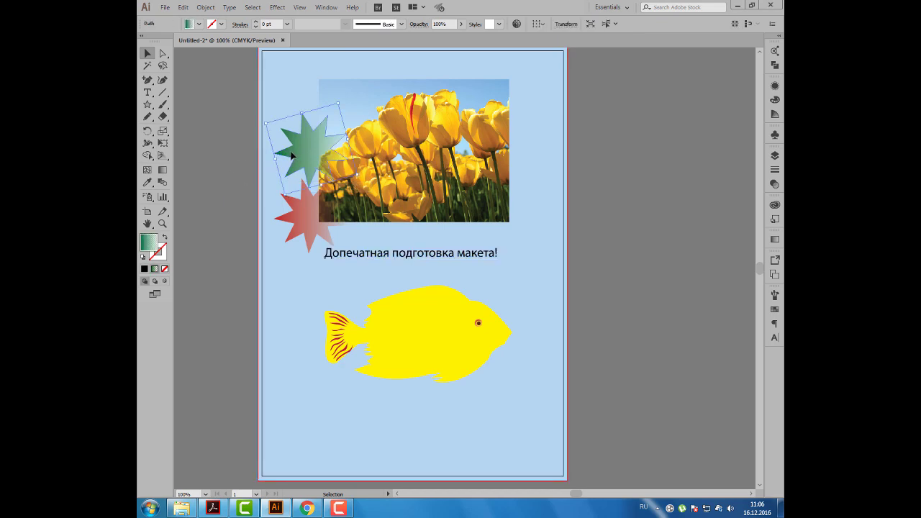
# Nudge the green gradient star slightly up and to the right on the page.
pyautogui.moveTo(291, 154); pyautogui.dragTo(301, 148)
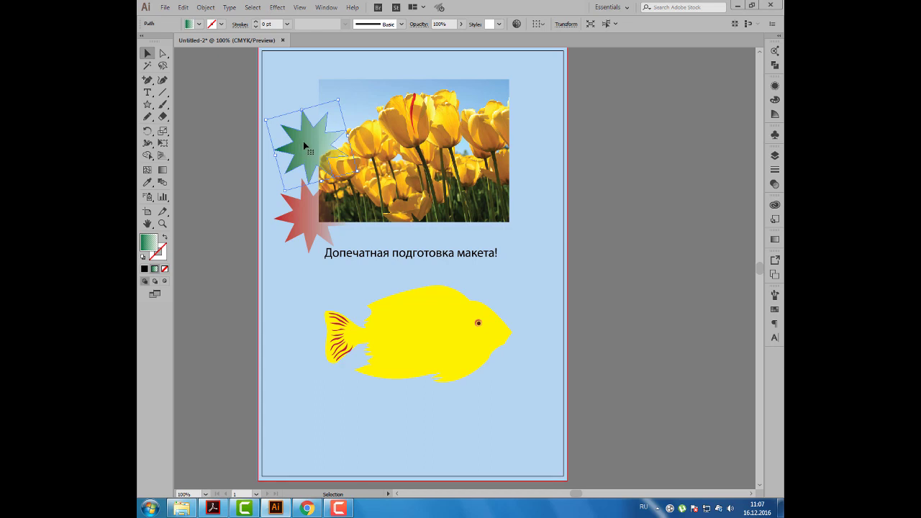
pyautogui.moveTo(306, 145); pyautogui.dragTo(306, 139)
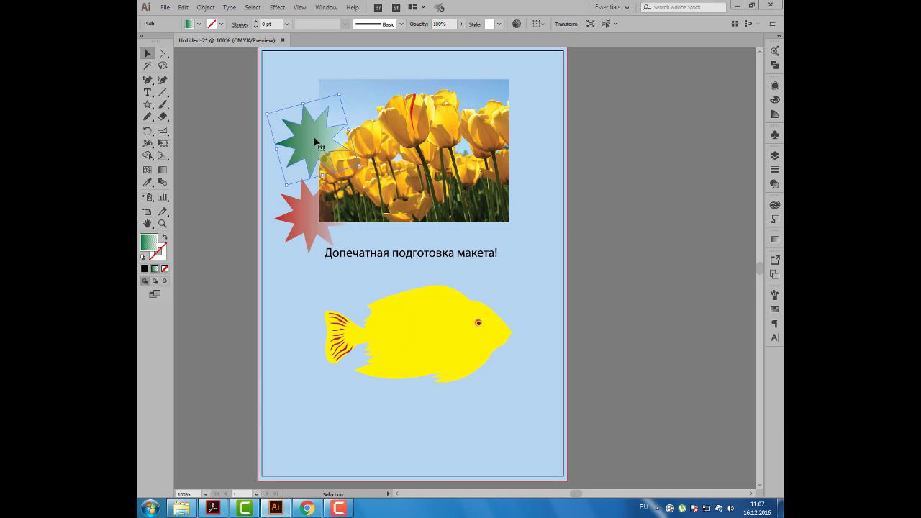
pyautogui.click(205, 7)
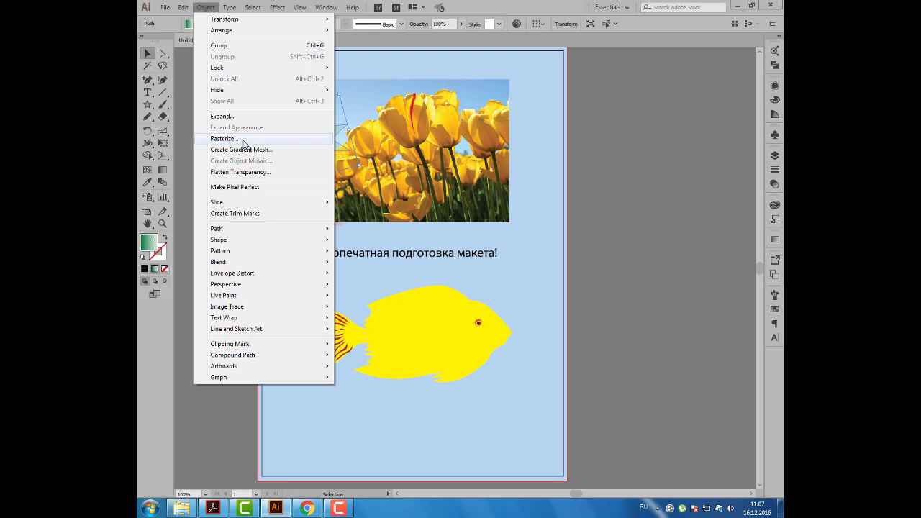
# Rasterize the green star as a CMYK 300 ppi image with a transparent background.
pyautogui.click(244, 144)
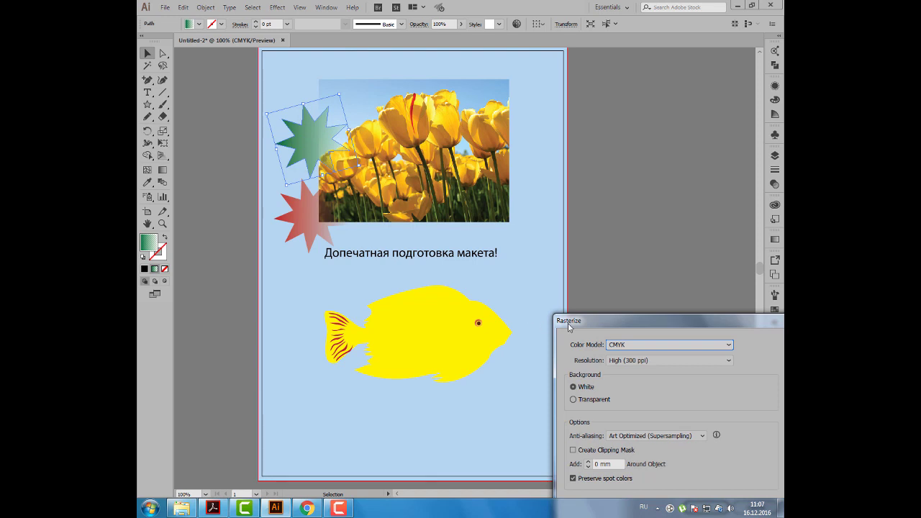
pyautogui.moveTo(568, 323); pyautogui.dragTo(435, 143)
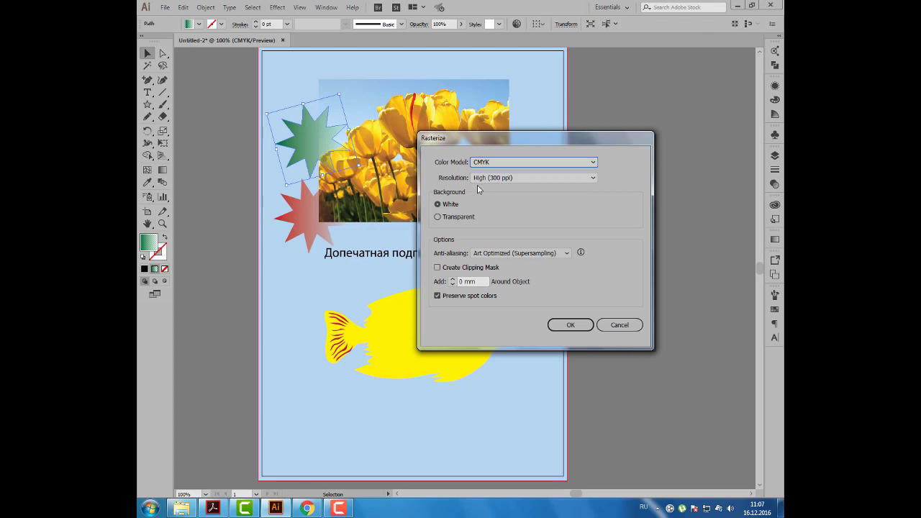
pyautogui.click(438, 218)
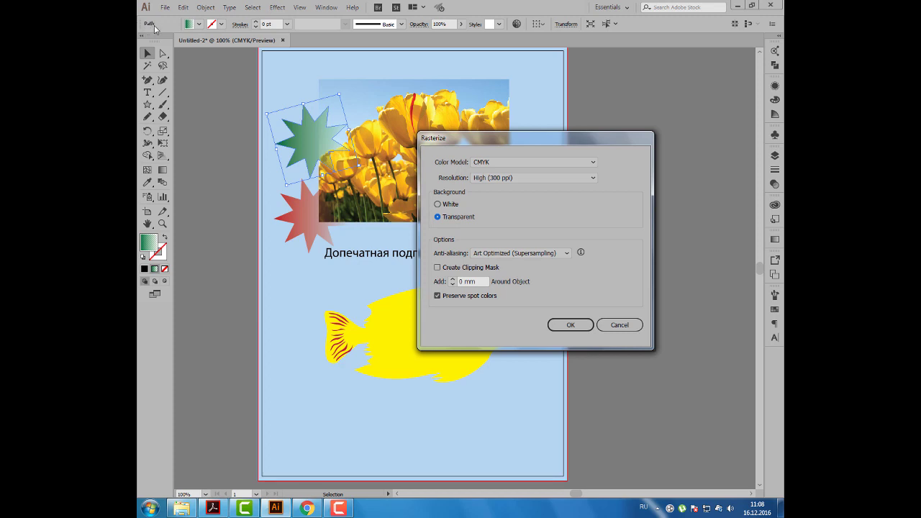
pyautogui.click(562, 329)
pyautogui.click(563, 329)
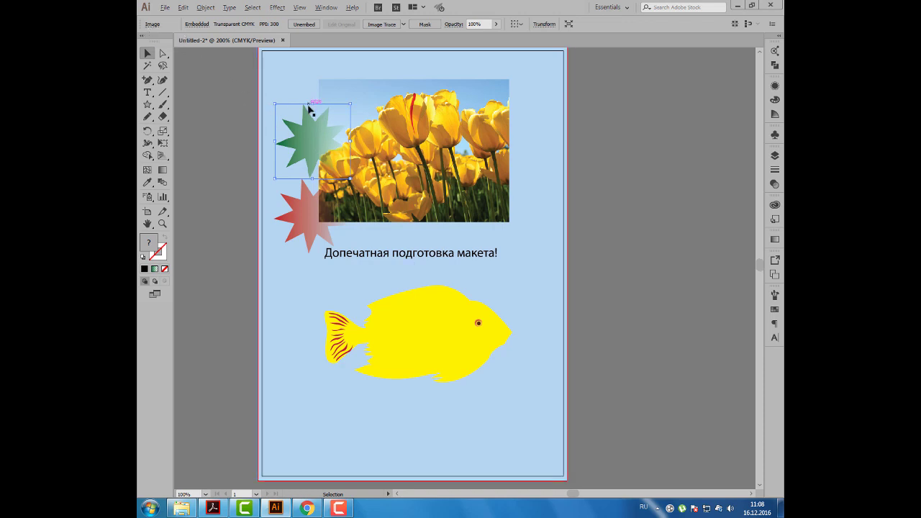
# Zoom in to inspect the rasterized star's edges, then zoom back out.
pyautogui.scroll(3, 309, 109)
pyautogui.scroll(2, 310, 111)
pyautogui.scroll(1, 310, 113)
pyautogui.scroll(1, 311, 115)
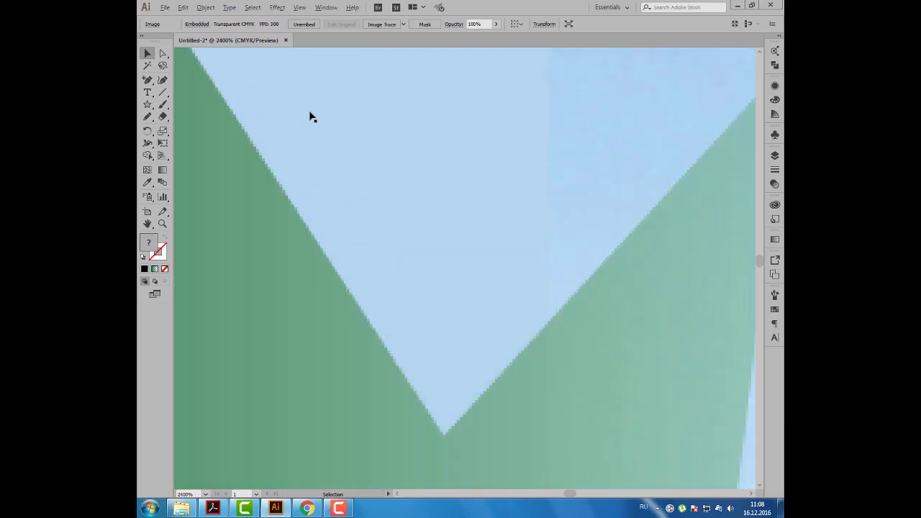
pyautogui.scroll(-4, 310, 117)
pyautogui.scroll(-3, 311, 117)
pyautogui.scroll(-1, 310, 116)
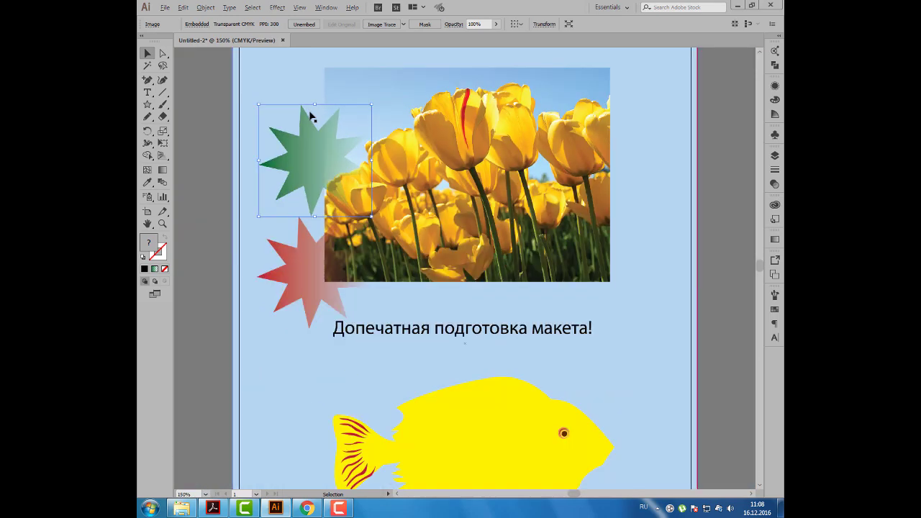
pyautogui.scroll(-1, 311, 117)
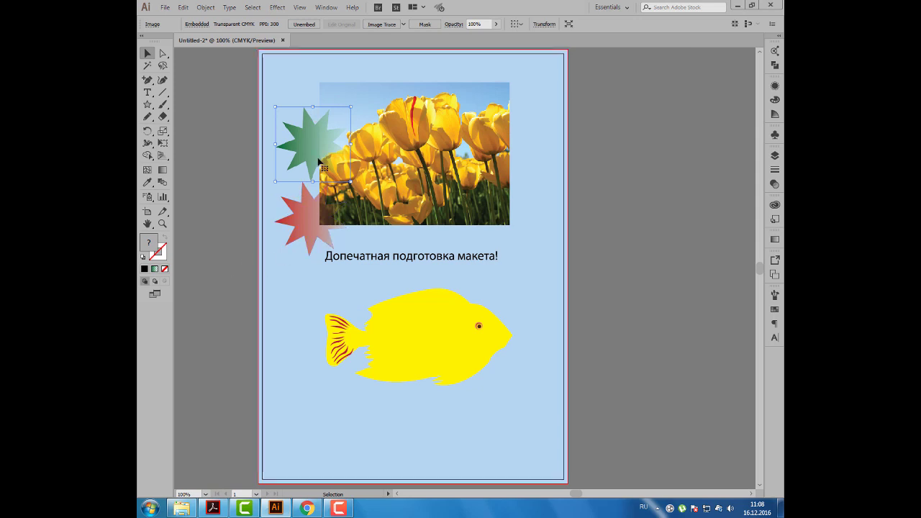
# Select the rotated red gradient star and show the Object commands.
pyautogui.click(225, 192)
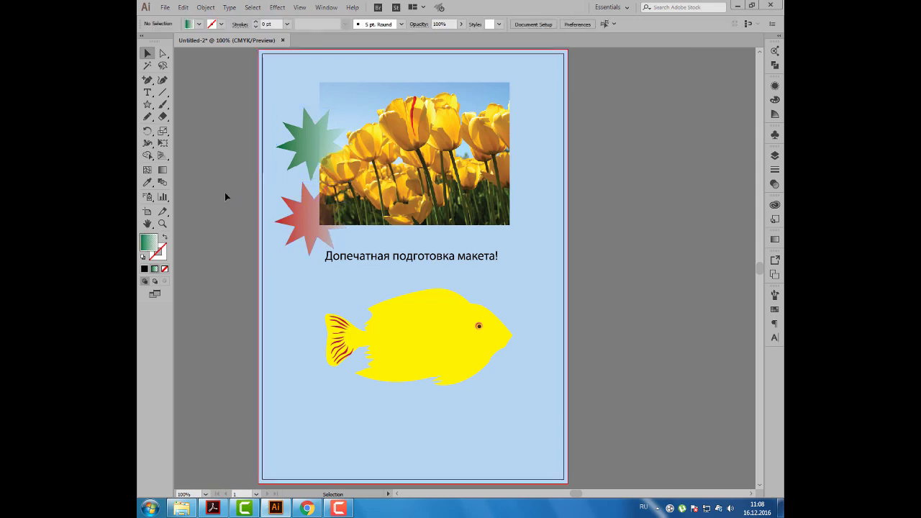
pyautogui.click(301, 211)
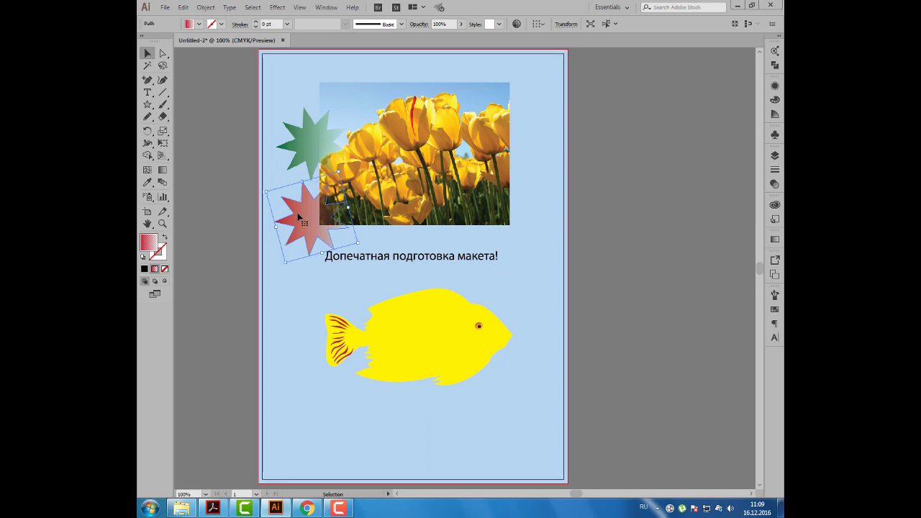
pyautogui.click(207, 7)
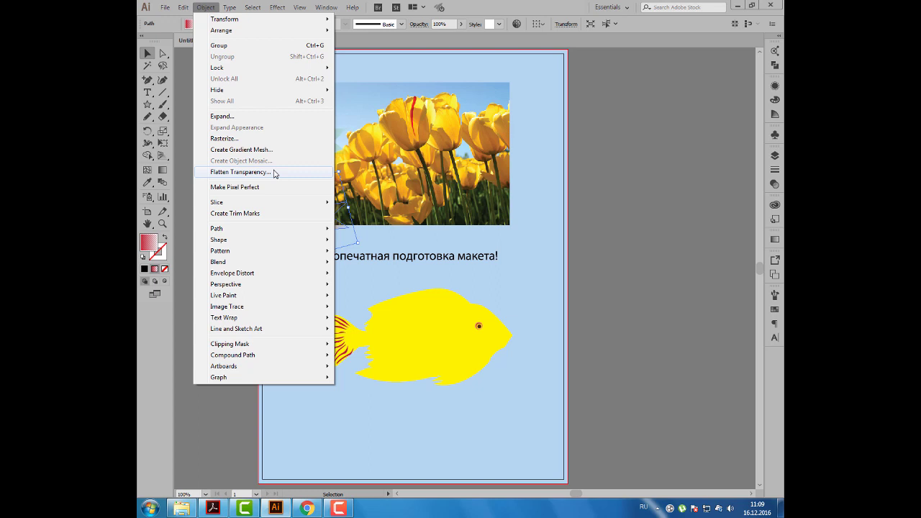
# Flatten the red star using High Resolution preset, balance 75, alpha transparency preserved, with preview.
pyautogui.click(274, 174)
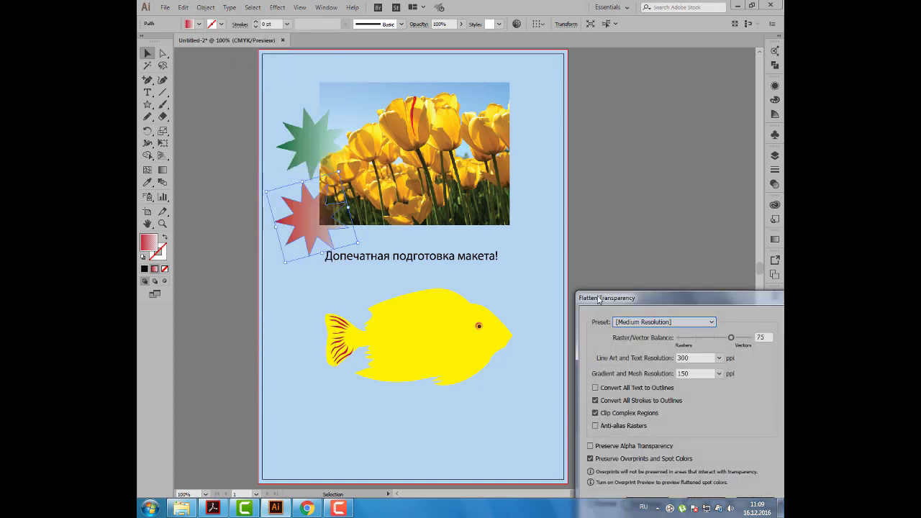
pyautogui.moveTo(591, 190); pyautogui.dragTo(444, 123)
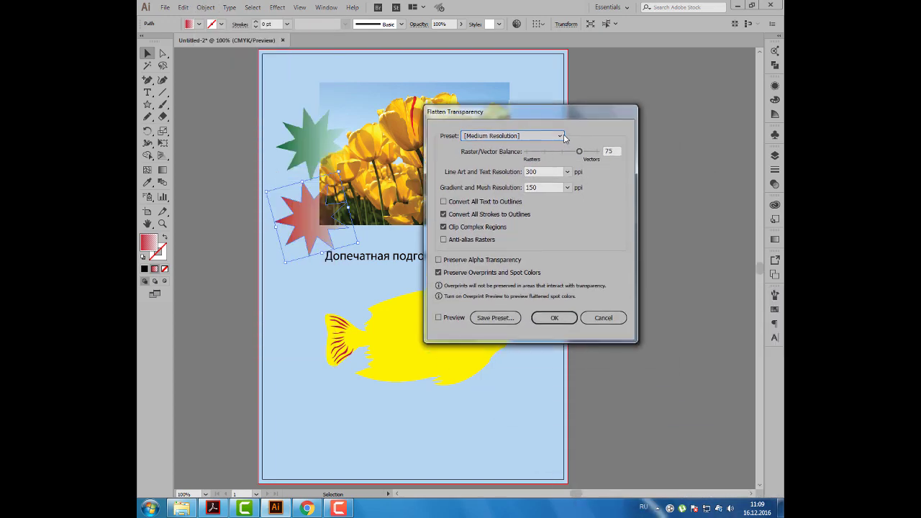
pyautogui.click(562, 136)
pyautogui.click(529, 160)
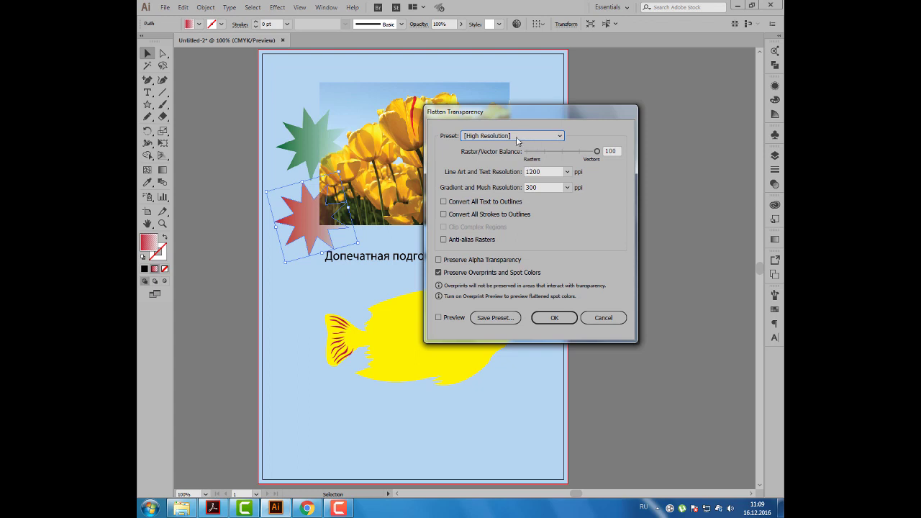
pyautogui.click(580, 152)
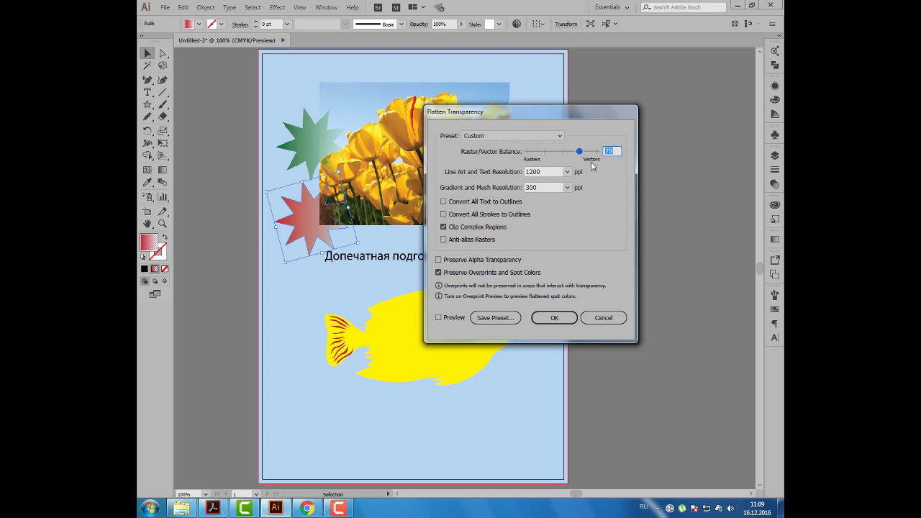
pyautogui.click(544, 171)
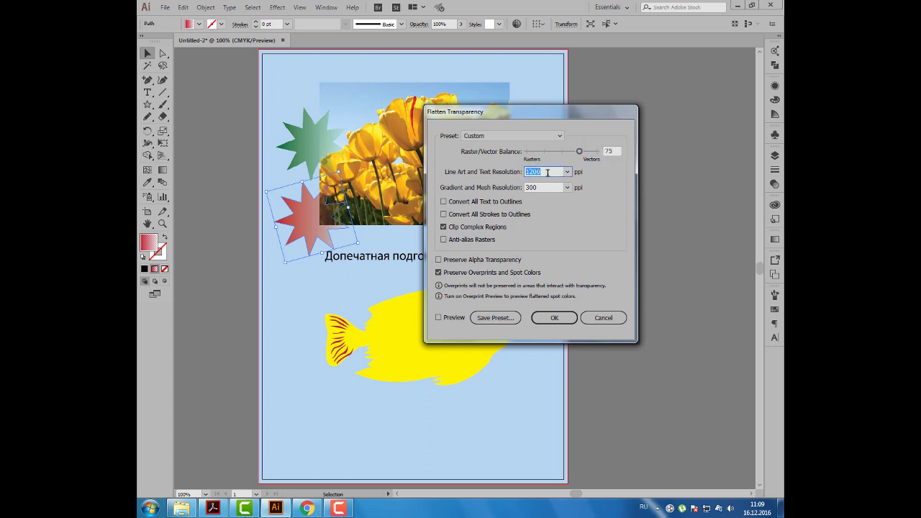
pyautogui.click(540, 187)
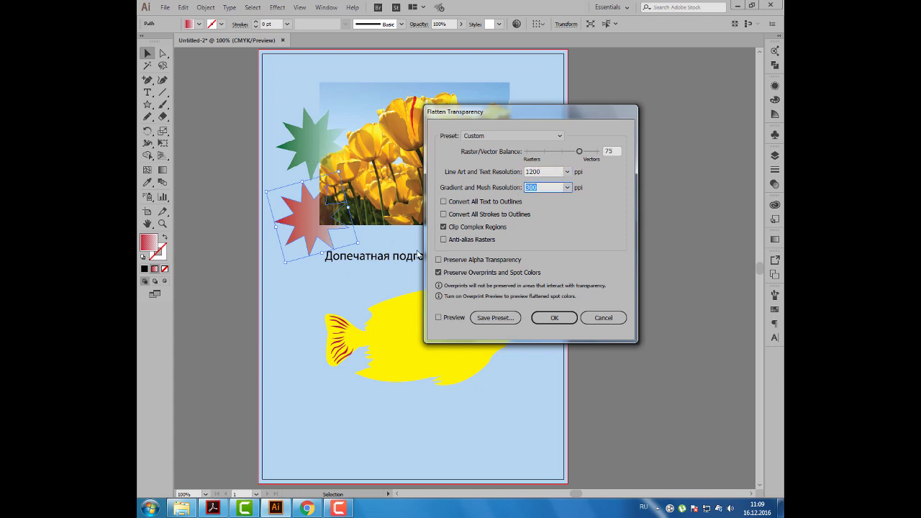
pyautogui.click(543, 187)
pyautogui.click(441, 261)
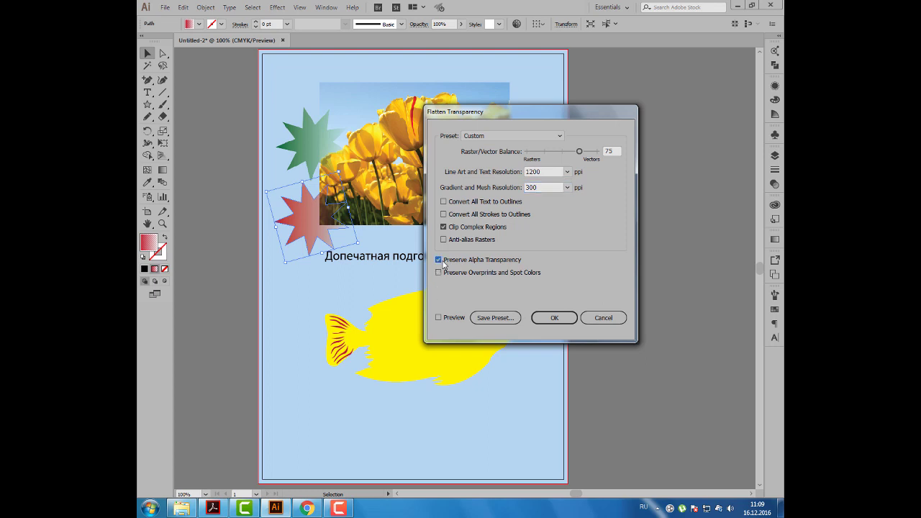
pyautogui.click(438, 318)
pyautogui.click(559, 320)
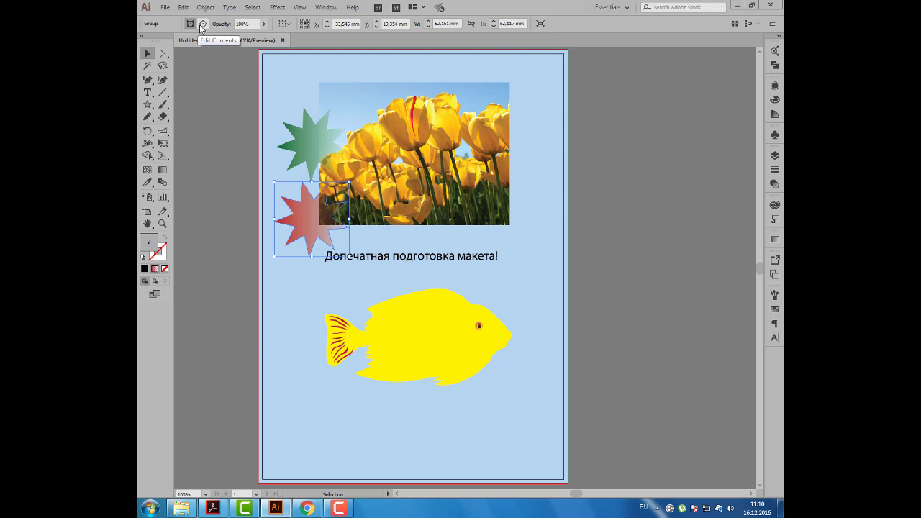
# Inspect the flattened star's image and clipping path, then zoom out to the whole layout.
pyautogui.click(202, 25)
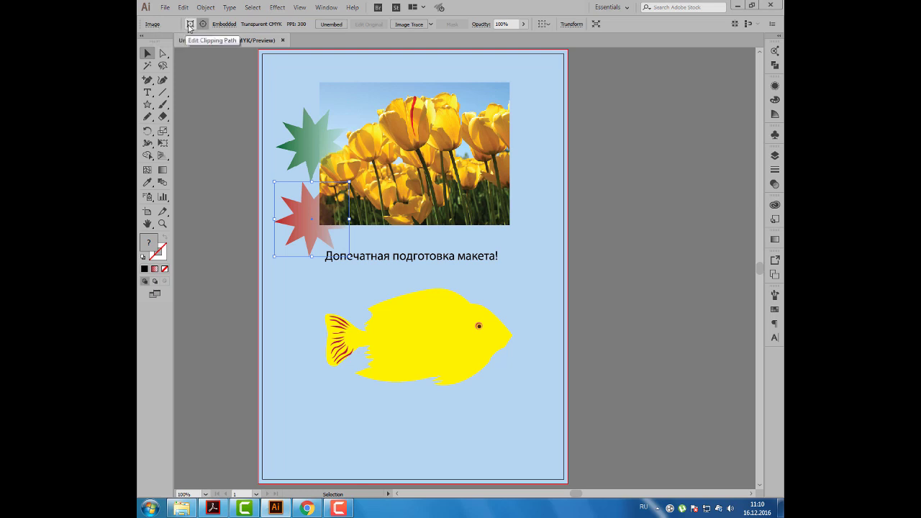
pyautogui.click(190, 24)
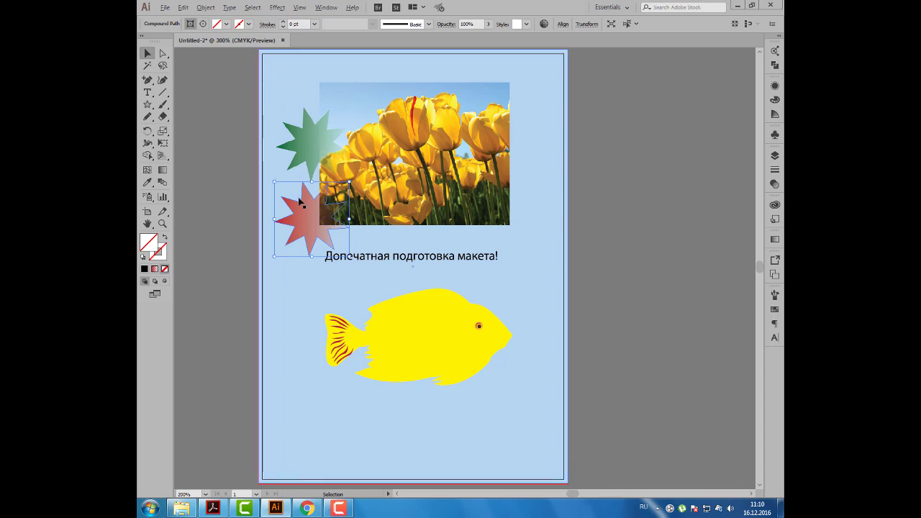
pyautogui.scroll(6, 303, 198)
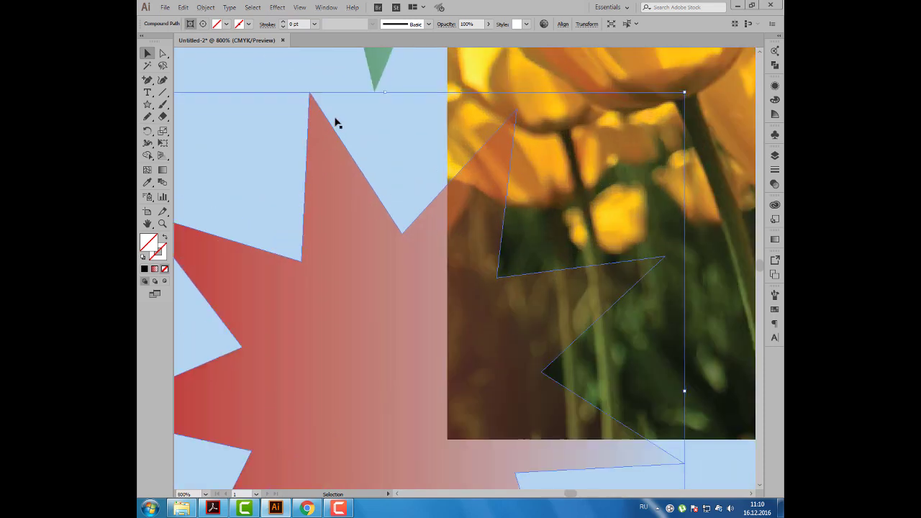
pyautogui.scroll(1, 310, 187)
pyautogui.scroll(3, 331, 191)
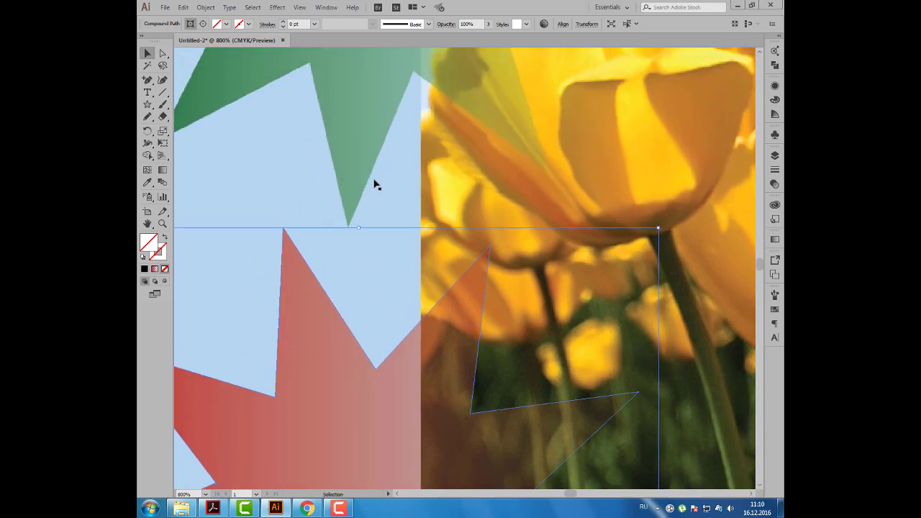
pyautogui.scroll(2, 376, 183)
pyautogui.scroll(1, 374, 173)
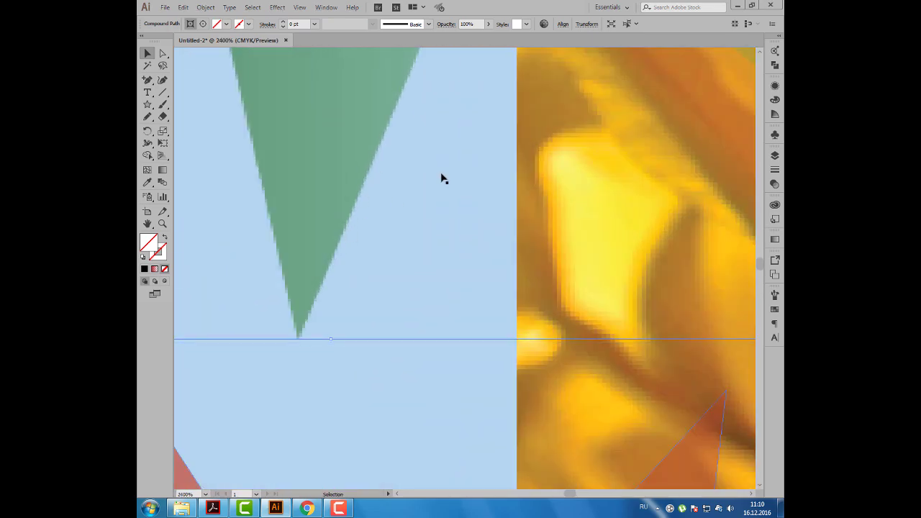
pyautogui.scroll(-1, 395, 180)
pyautogui.scroll(-3, 397, 208)
pyautogui.scroll(-4, 452, 136)
pyautogui.hscroll(-3, 453, 136)
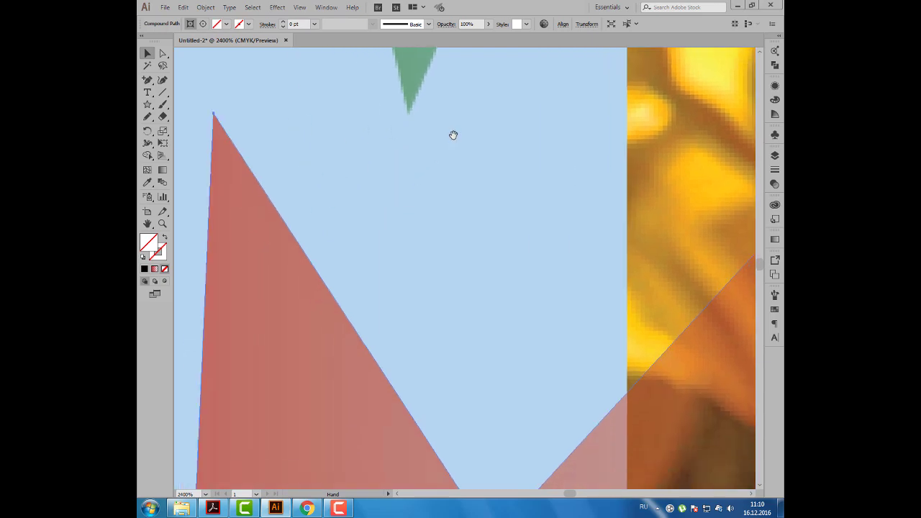
pyautogui.scroll(-3, 380, 169)
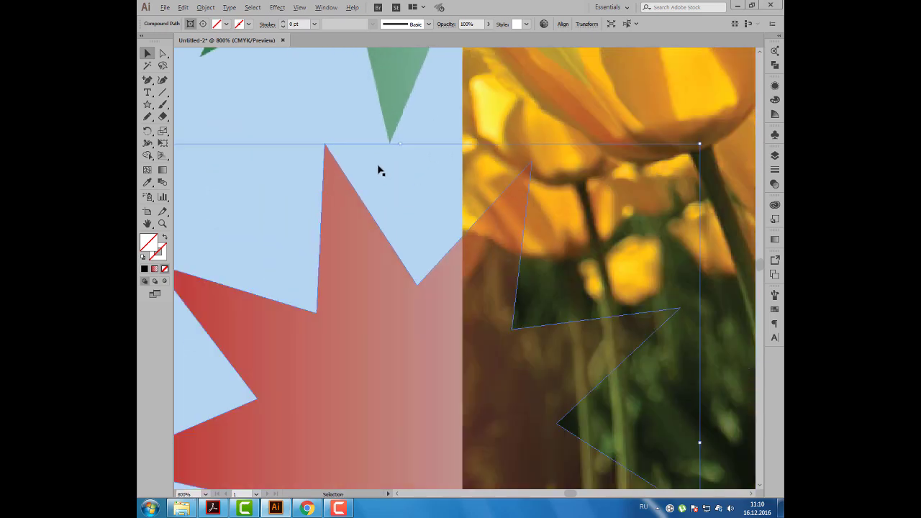
# Select the flattened red gradient star group on the page.
pyautogui.click(290, 175)
pyautogui.scroll(-2, 290, 176)
pyautogui.scroll(-2, 290, 176)
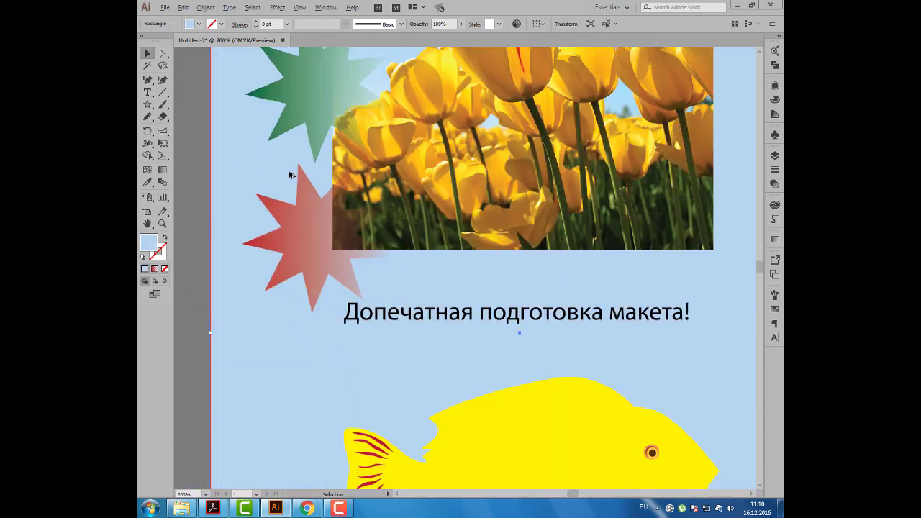
pyautogui.scroll(-1, 290, 175)
pyautogui.moveTo(290, 174); pyautogui.dragTo(294, 199)
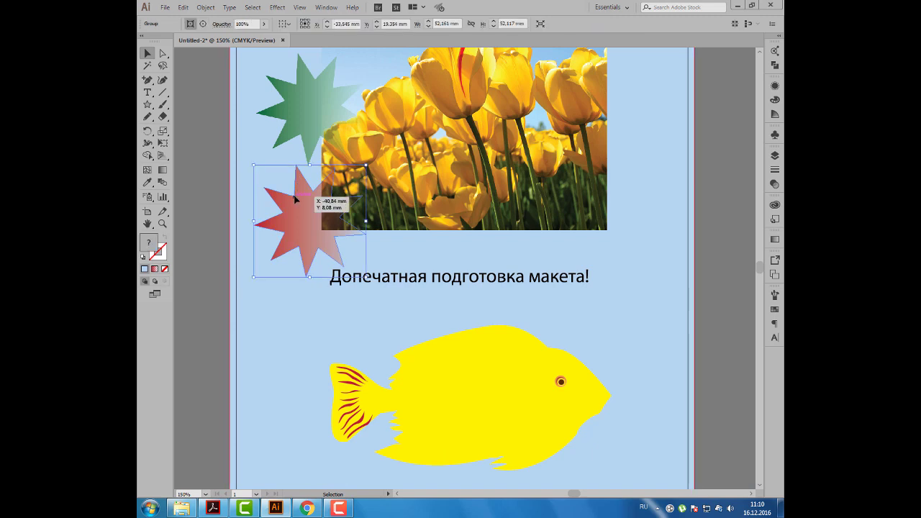
# Ungroup the red star and release its clipping mask, trying a move of the gradient then undoing.
pyautogui.rightClick(295, 200)
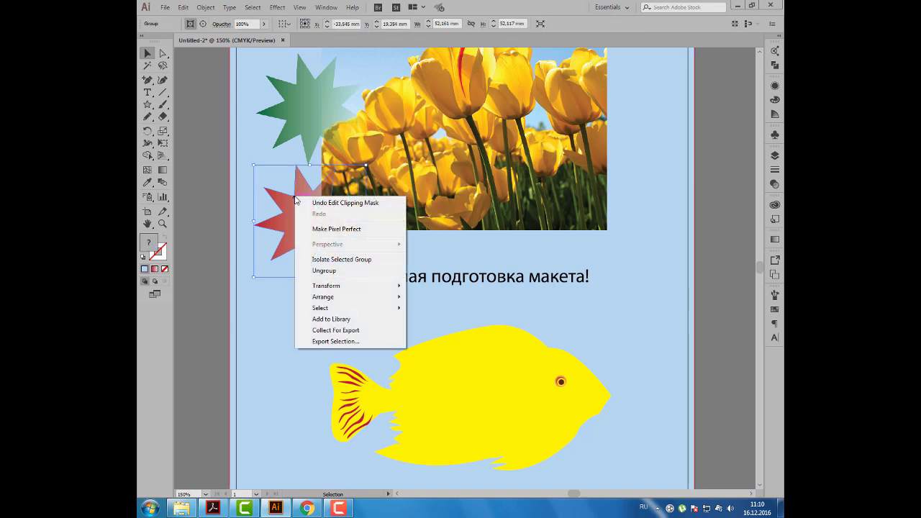
pyautogui.click(317, 271)
pyautogui.rightClick(308, 230)
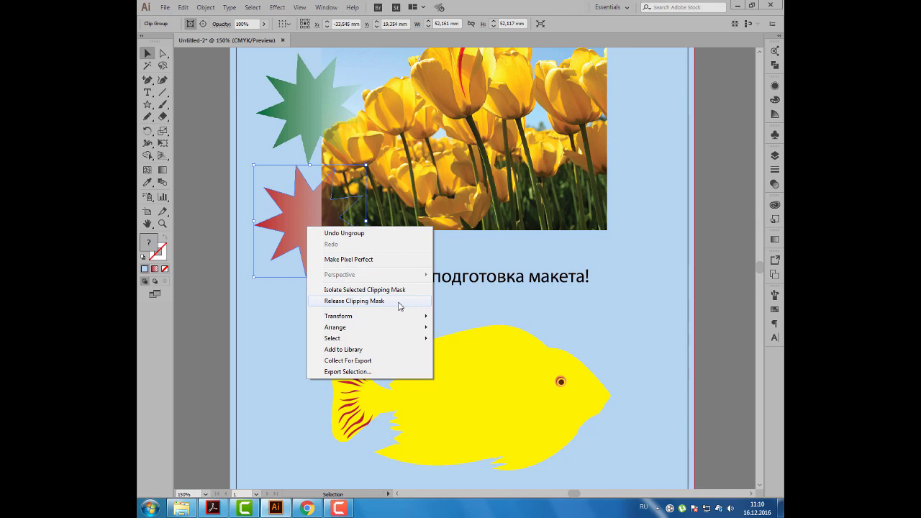
pyautogui.click(399, 301)
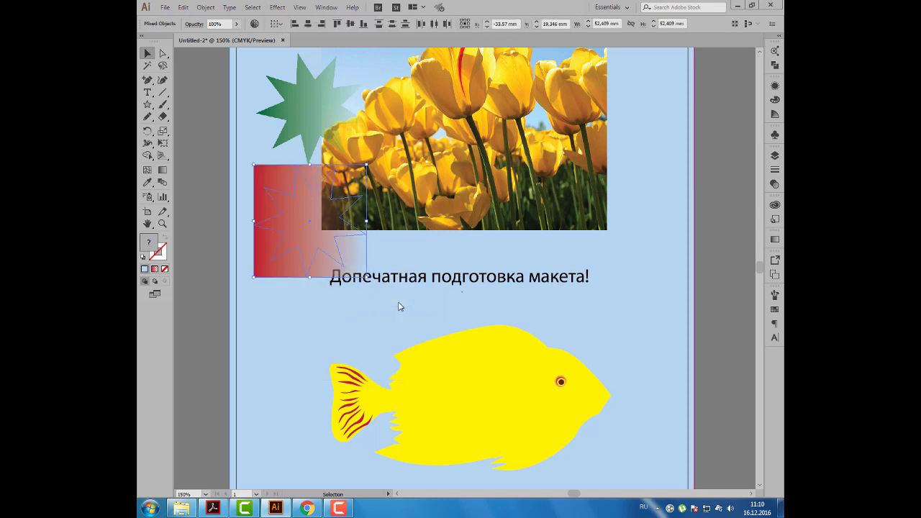
pyautogui.moveTo(269, 277); pyautogui.dragTo(226, 290)
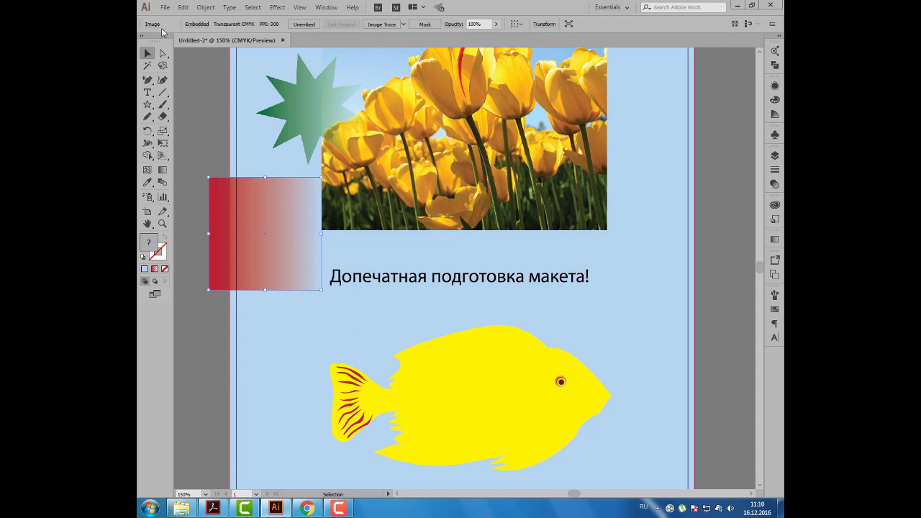
pyautogui.hotkey('ctrl', 'z')
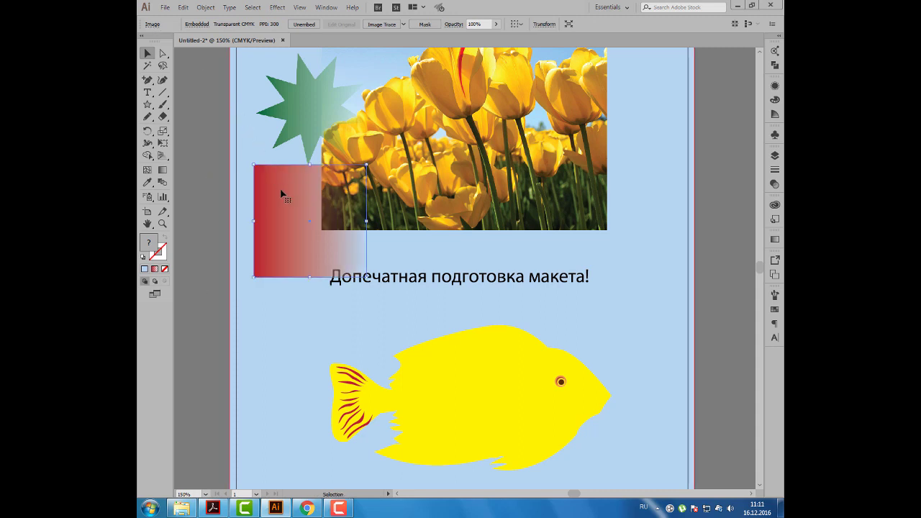
pyautogui.hotkey('ctrl', 'z')
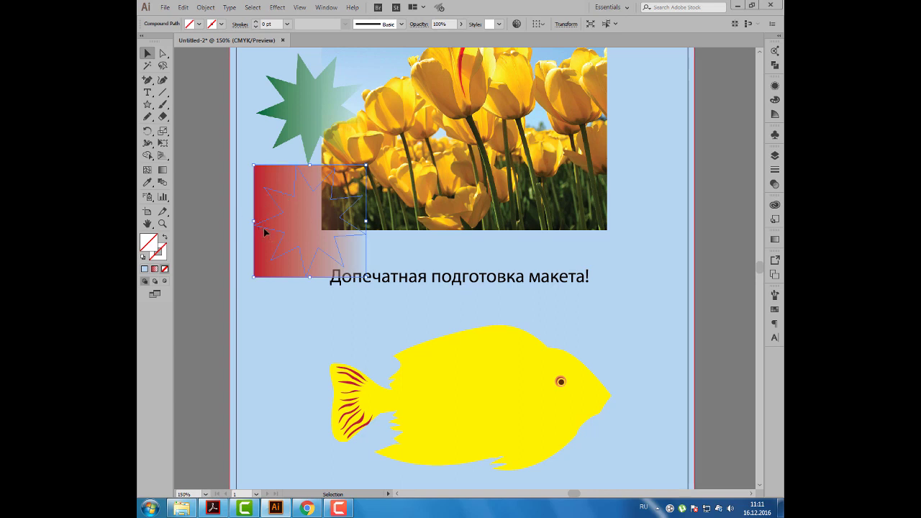
# Clip the gradient back into the star outline with Ctrl+7 and bring up the Color panel.
pyautogui.click(206, 237)
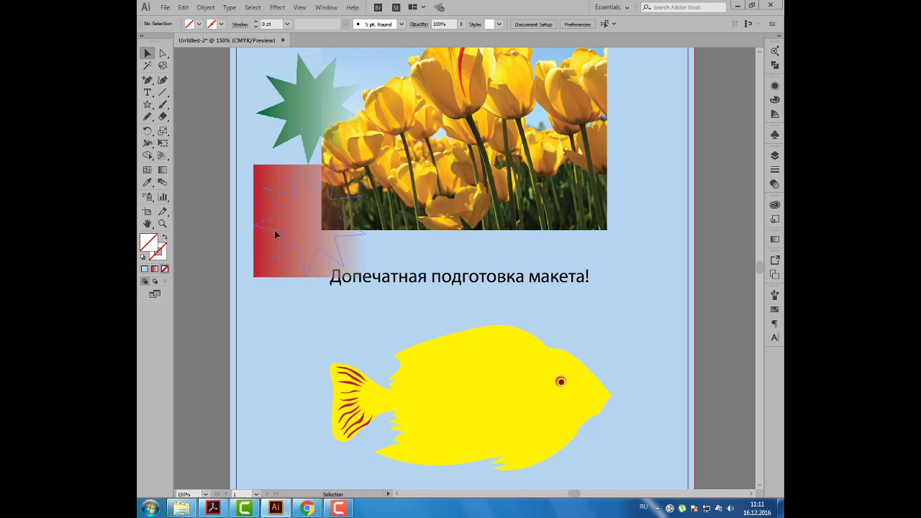
pyautogui.click(275, 231)
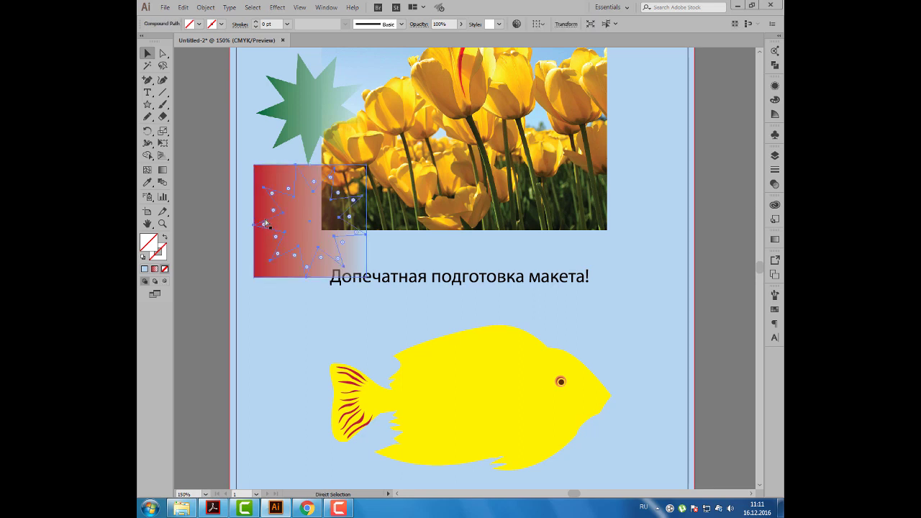
pyautogui.hotkey('ctrl', '7')
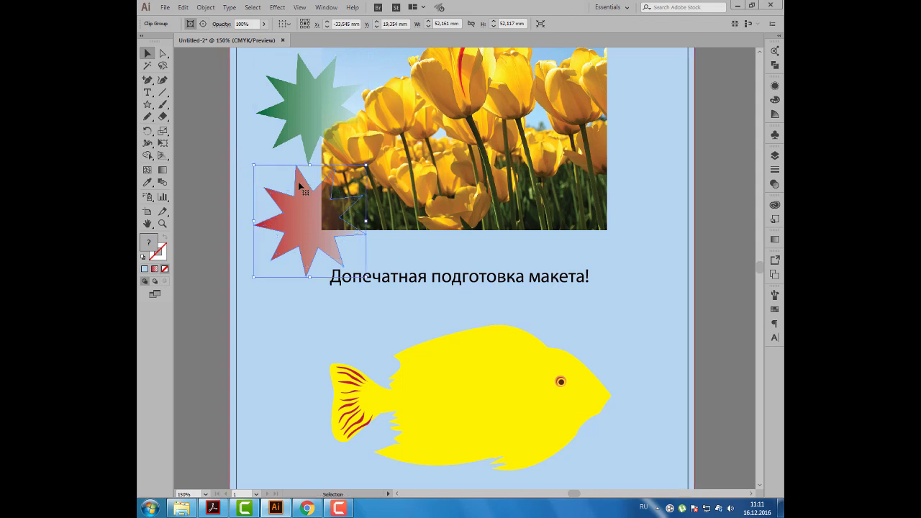
pyautogui.scroll(-1, 306, 177)
pyautogui.moveTo(327, 158); pyautogui.dragTo(332, 172)
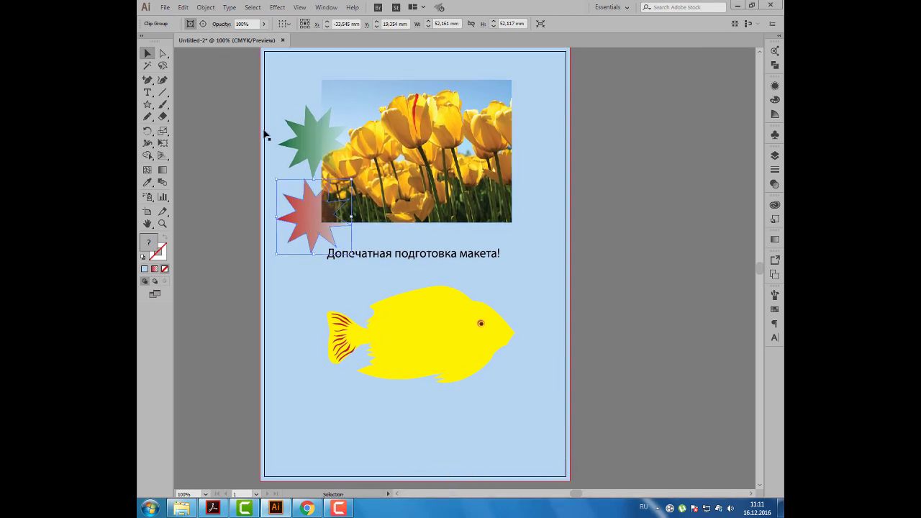
pyautogui.keyDown('shift'); pyautogui.click(314, 171); pyautogui.keyUp('shift')
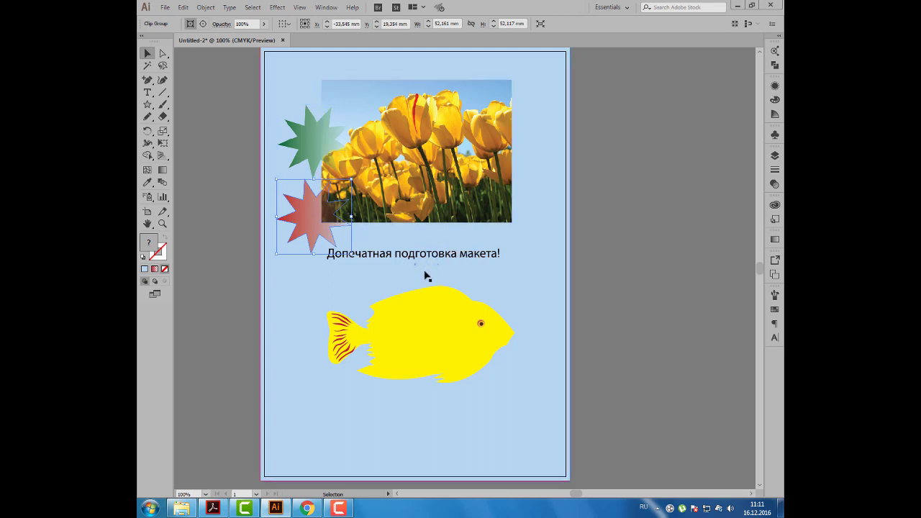
pyautogui.click(775, 100)
# Float the Color panel beside the page and check the heading's colour.
pyautogui.moveTo(692, 87); pyautogui.dragTo(596, 93)
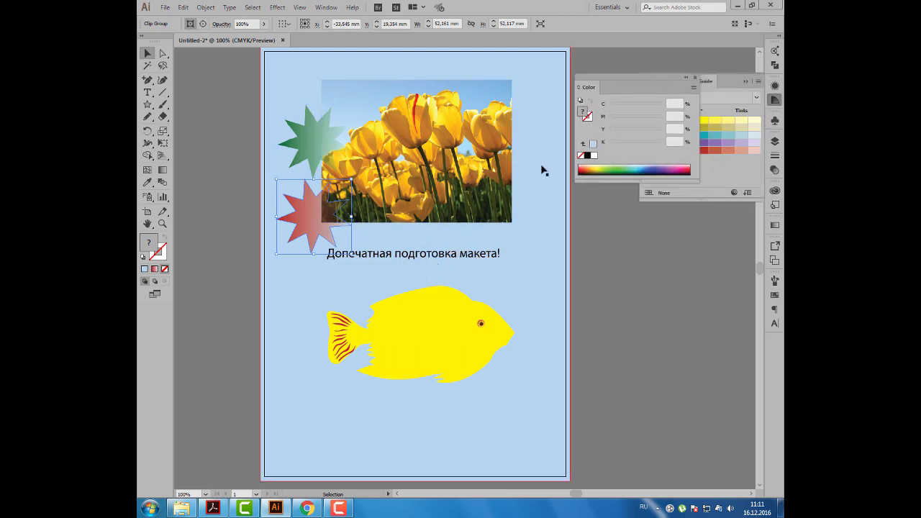
pyautogui.click(494, 255)
pyautogui.click(746, 81)
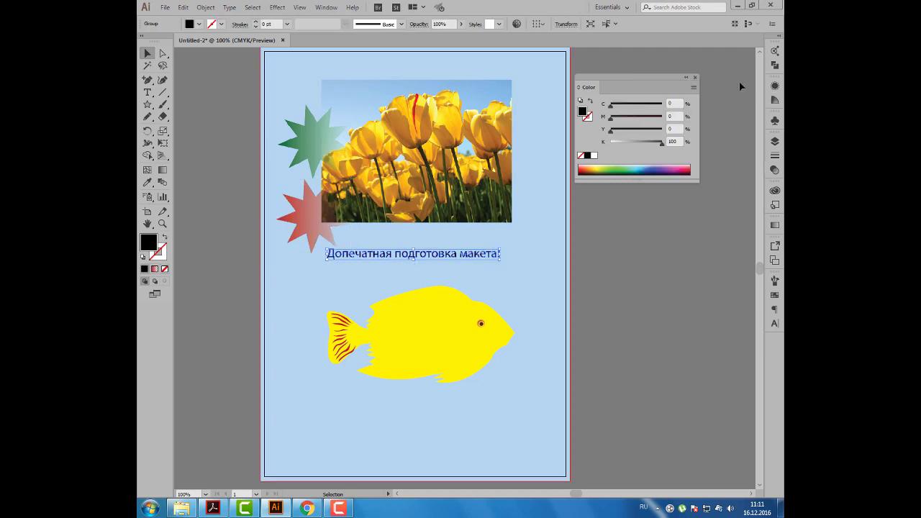
pyautogui.moveTo(647, 88); pyautogui.dragTo(657, 98)
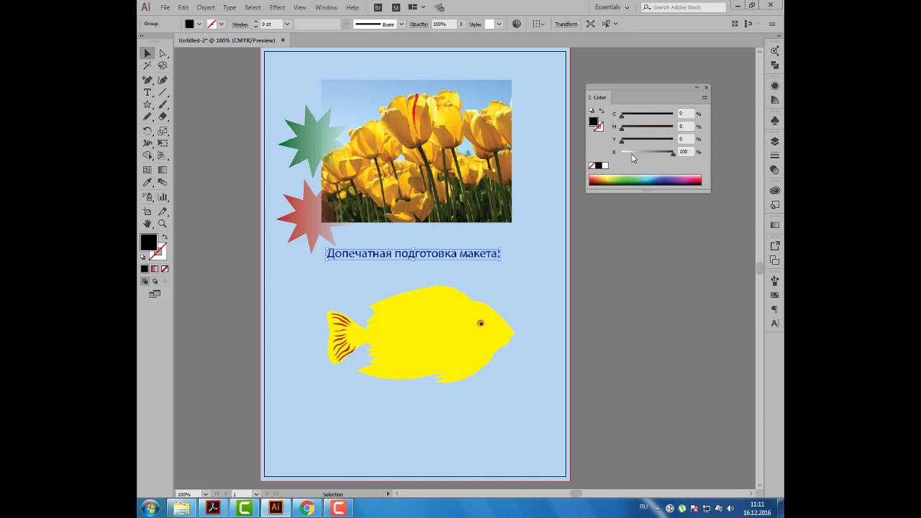
# Check the yellow fish (CMYK 0/0/100/0) and red tail (CMYK 15/100/90/10) colour values.
pyautogui.click(436, 314)
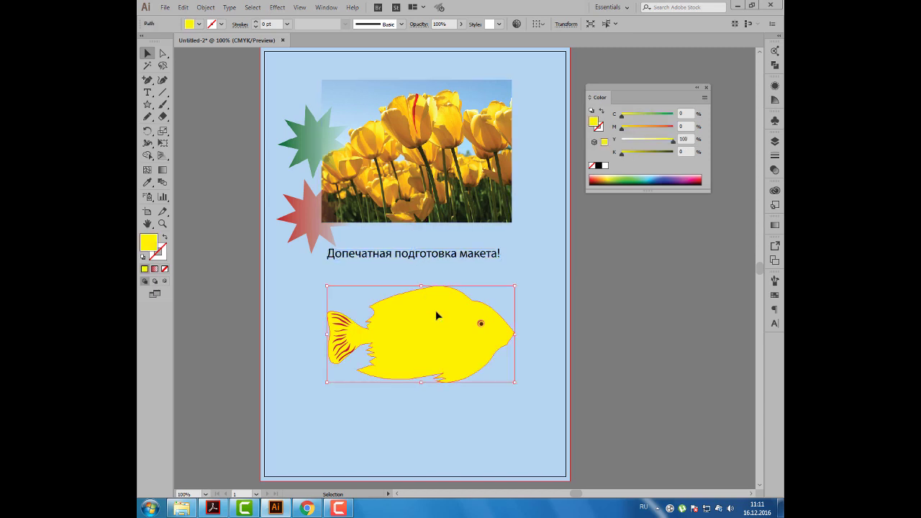
pyautogui.click(344, 320)
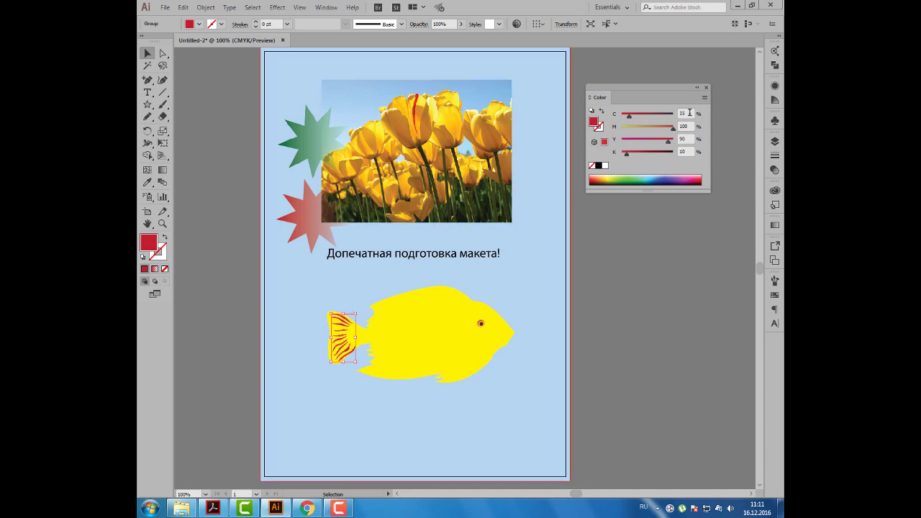
pyautogui.moveTo(690, 113); pyautogui.dragTo(676, 113)
pyautogui.click(339, 337)
pyautogui.moveTo(339, 337); pyautogui.dragTo(348, 355)
pyautogui.click(686, 127)
pyautogui.click(690, 139)
pyautogui.click(687, 151)
pyautogui.click(443, 296)
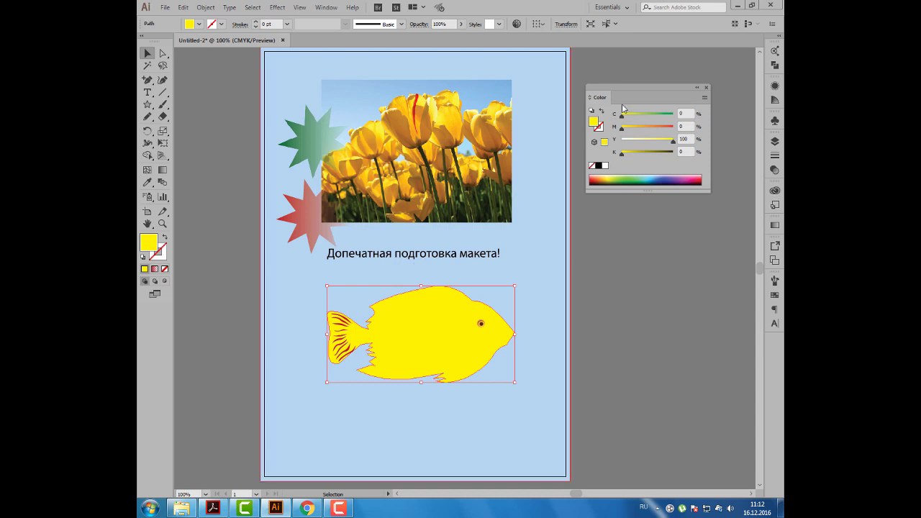
pyautogui.moveTo(623, 100); pyautogui.dragTo(621, 107)
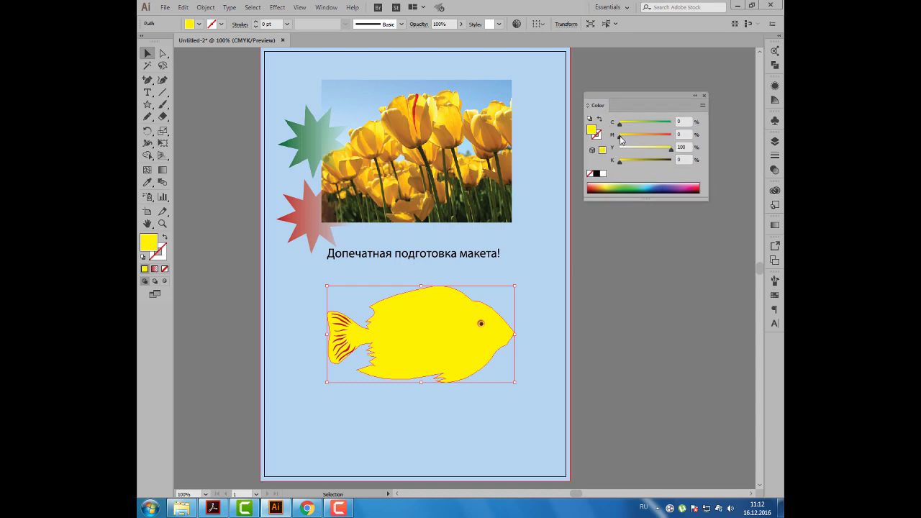
pyautogui.moveTo(603, 107); pyautogui.dragTo(588, 63)
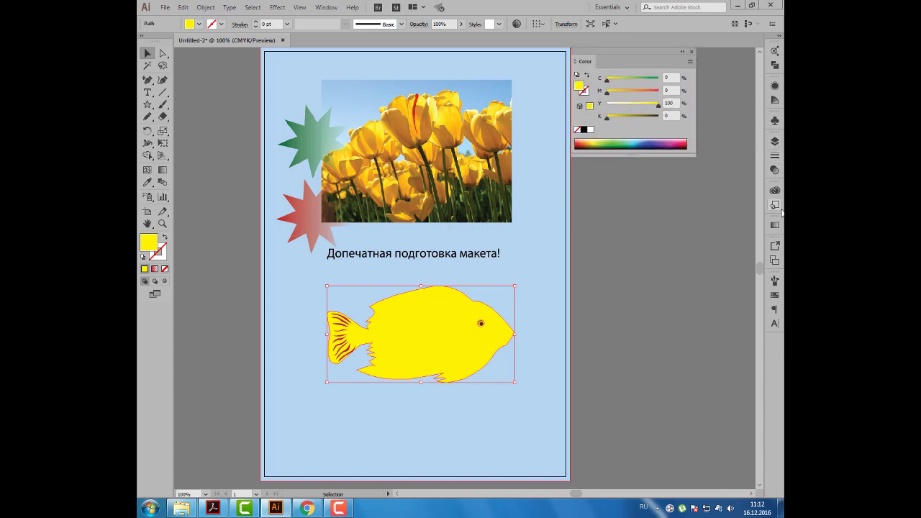
# Float the Swatches panel, close Character, dock Swatches under Color, then switch to Chrome.
pyautogui.click(775, 295)
pyautogui.click(722, 276)
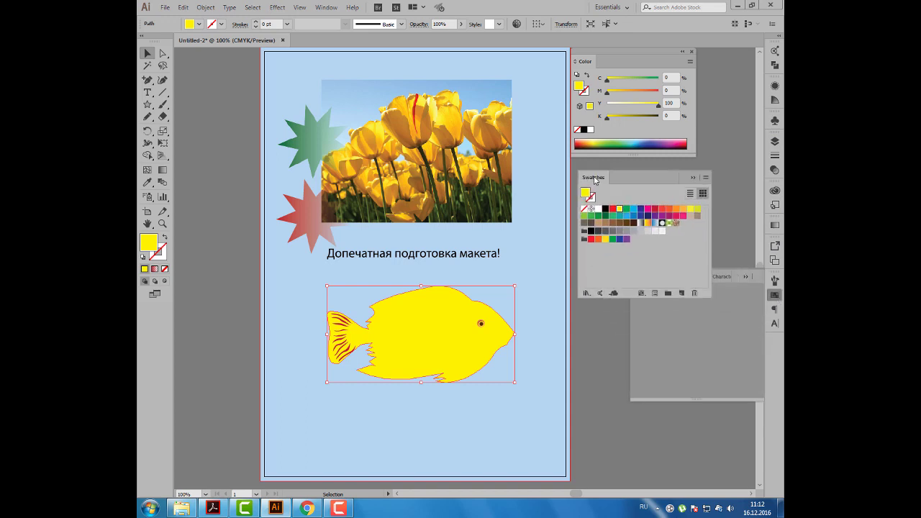
pyautogui.click(746, 277)
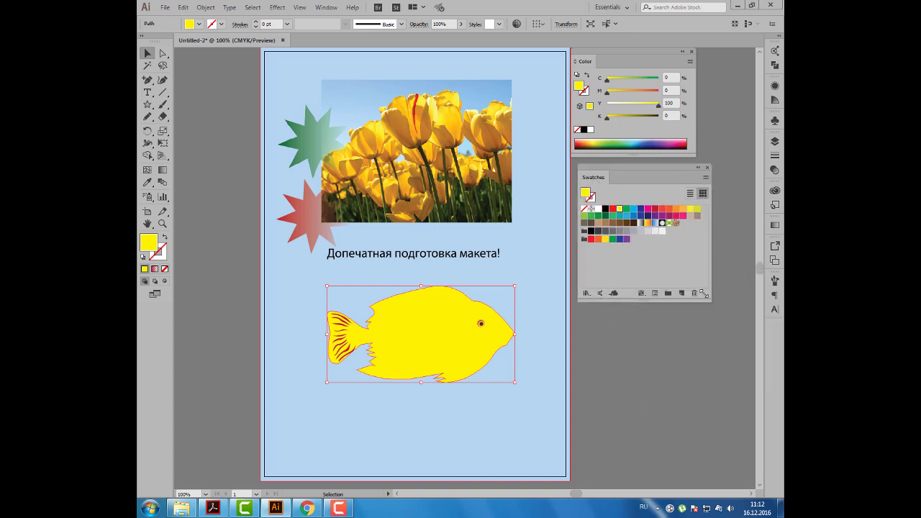
pyautogui.moveTo(706, 295); pyautogui.dragTo(706, 273)
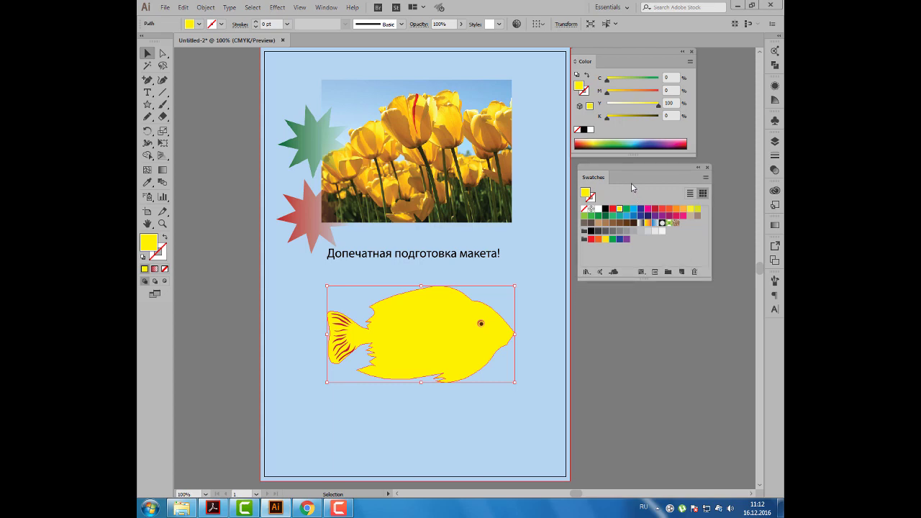
pyautogui.moveTo(630, 172); pyautogui.dragTo(623, 172)
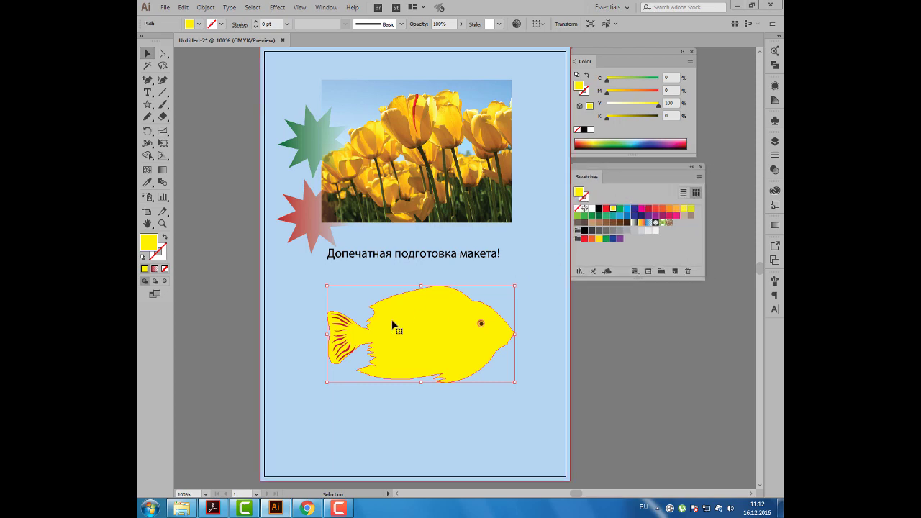
pyautogui.click(307, 508)
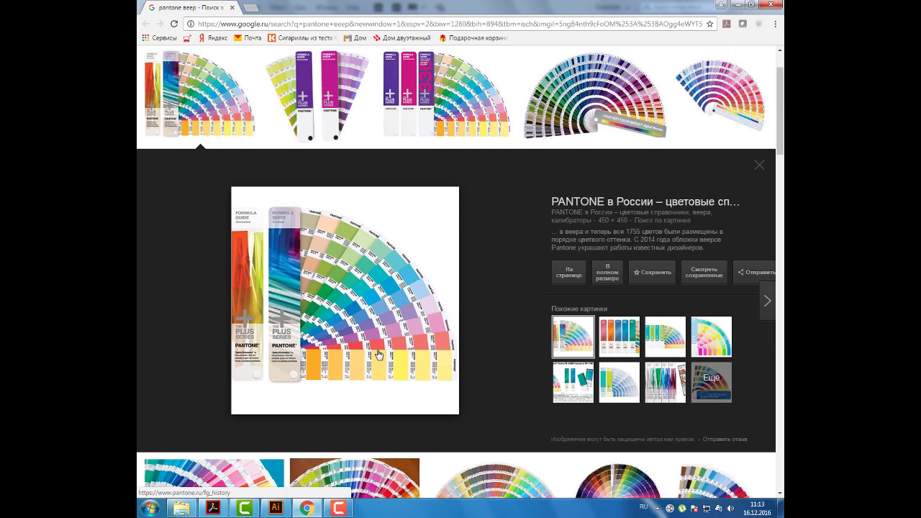
# Return to Adobe Illustrator after viewing the 'pantone веер' image results.
pyautogui.click(278, 508)
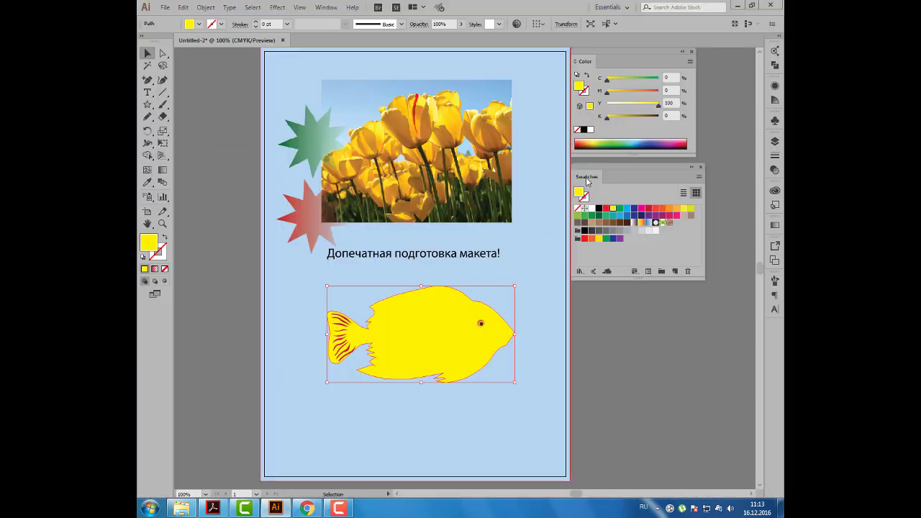
# Nudge the Swatches panel and bring up the Color Books swatch libraries, including PANTONE+ Metallic Coated.
pyautogui.moveTo(586, 180); pyautogui.dragTo(597, 180)
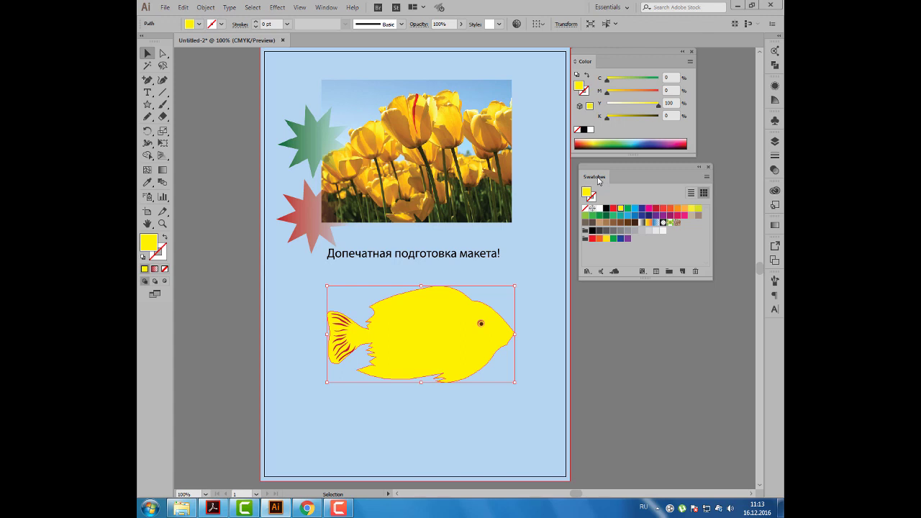
pyautogui.moveTo(597, 180); pyautogui.dragTo(594, 180)
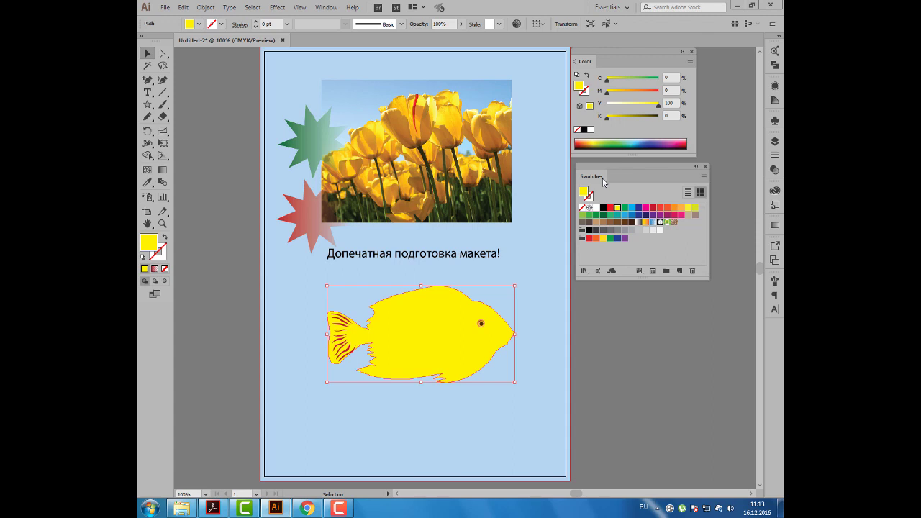
pyautogui.click(584, 271)
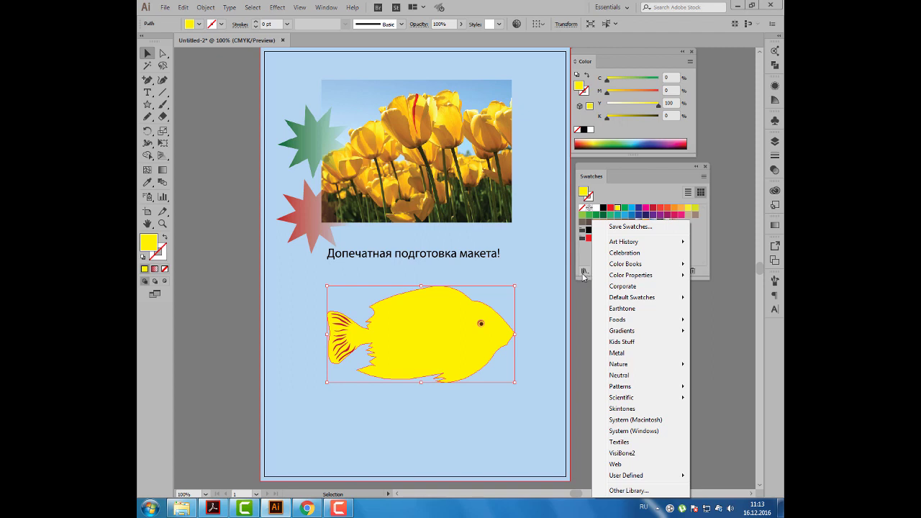
pyautogui.moveTo(625, 264)
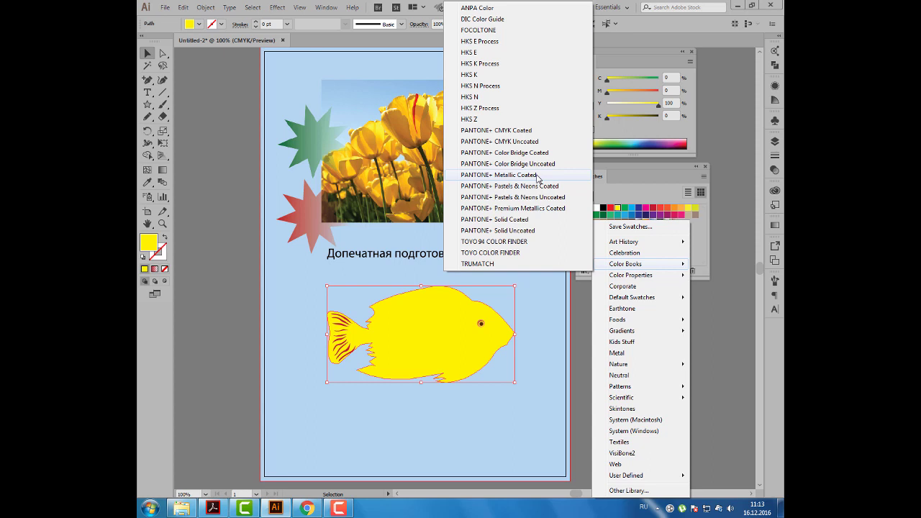
# Fill the fish with PANTONE 8644 C from the enlarged PANTONE+ Metallic Coated library.
pyautogui.click(536, 175)
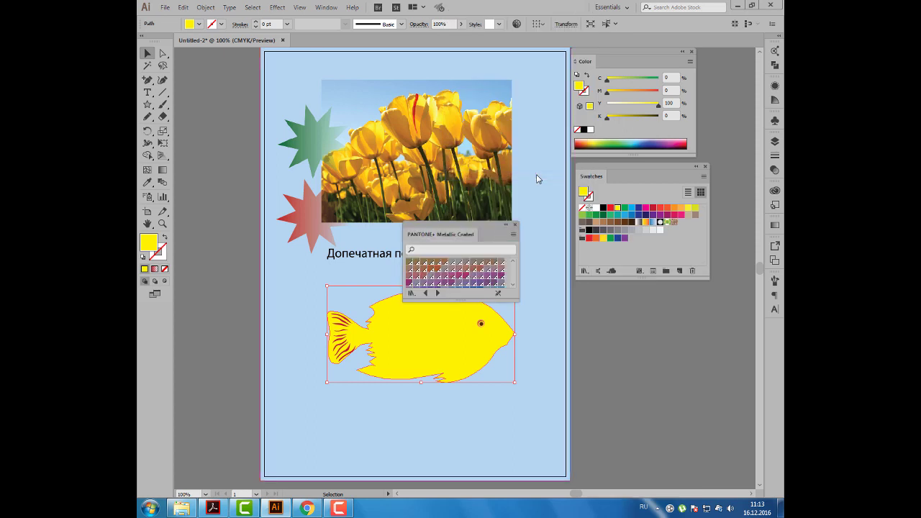
pyautogui.moveTo(484, 231); pyautogui.dragTo(508, 186)
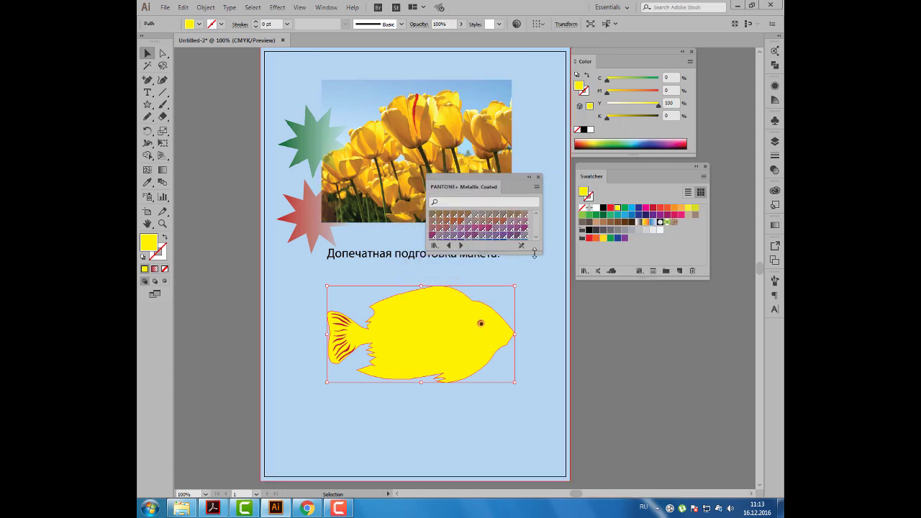
pyautogui.moveTo(540, 253); pyautogui.dragTo(554, 348)
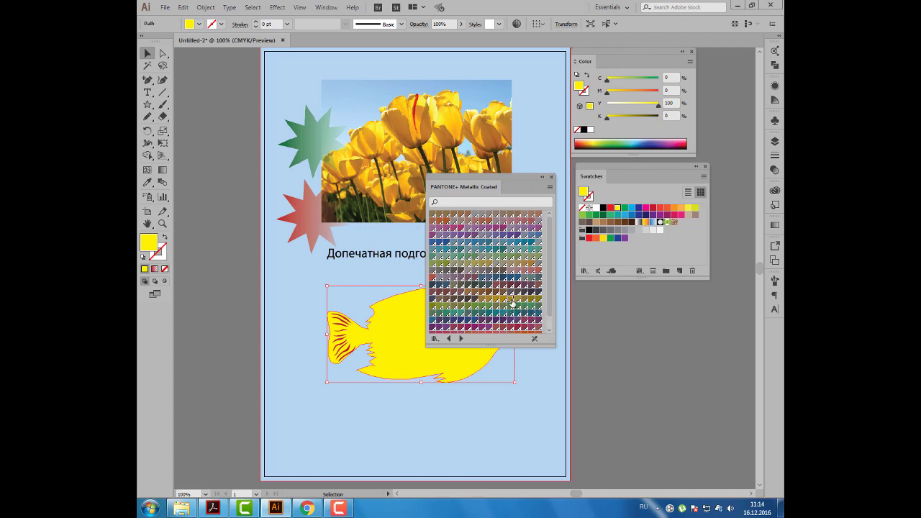
pyautogui.click(511, 303)
# Close the Metallic Coated library, nudge the Swatches panel, and select the red-striped tail.
pyautogui.moveTo(546, 192)
pyautogui.mouseDown()
pyautogui.moveTo(653, 321)
pyautogui.moveTo(676, 322)
pyautogui.mouseUp()
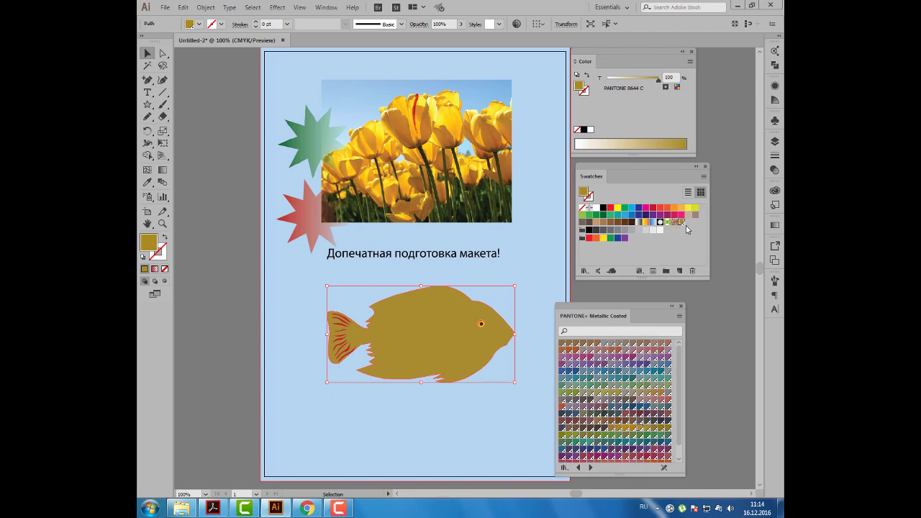
pyautogui.click(680, 308)
pyautogui.moveTo(609, 177); pyautogui.dragTo(623, 180)
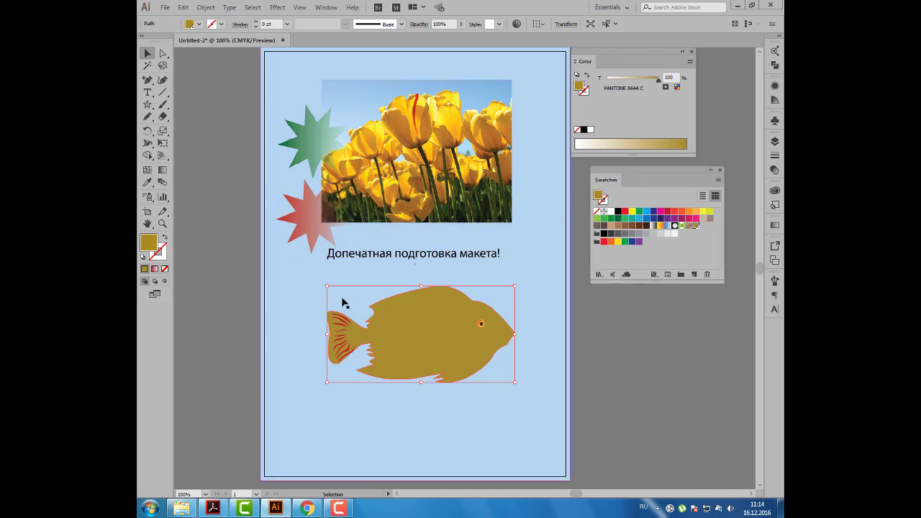
pyautogui.click(338, 326)
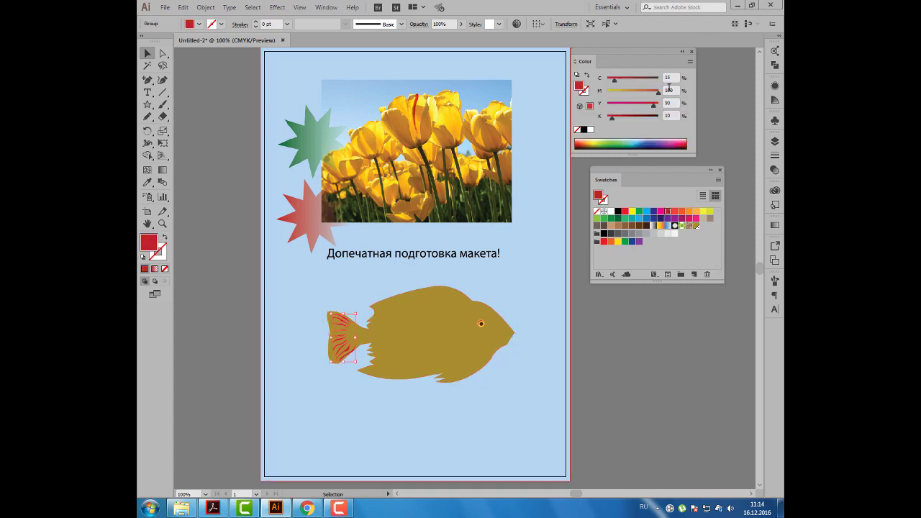
# Move the Swatches and Color panels lower and right, then deselect the fish.
pyautogui.click(439, 317)
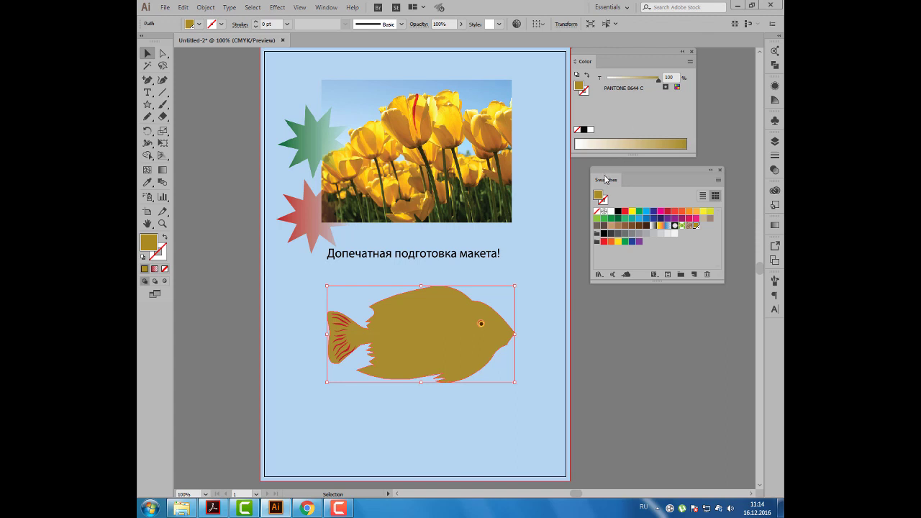
pyautogui.moveTo(604, 180); pyautogui.dragTo(648, 210)
pyautogui.moveTo(634, 63); pyautogui.dragTo(691, 79)
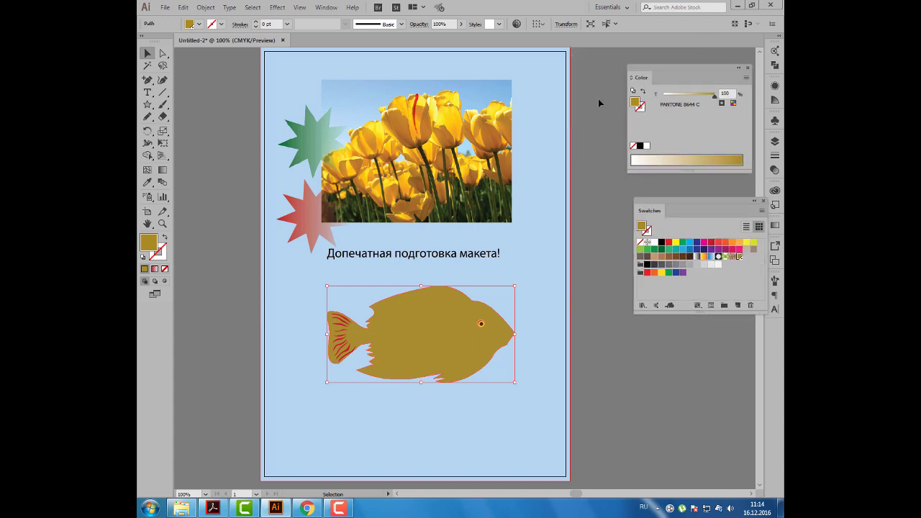
pyautogui.click(590, 106)
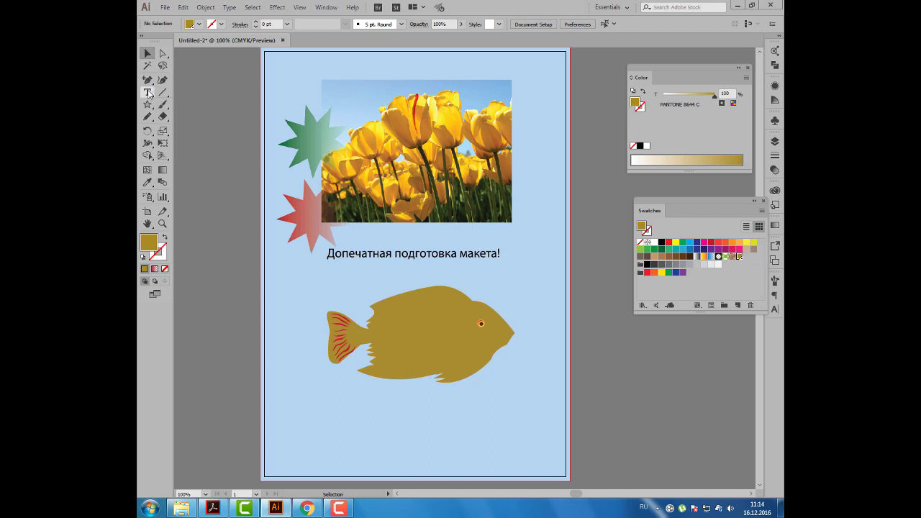
# Start and undo an empty text object, then select the tiny stray object left of the page.
pyautogui.click(148, 92)
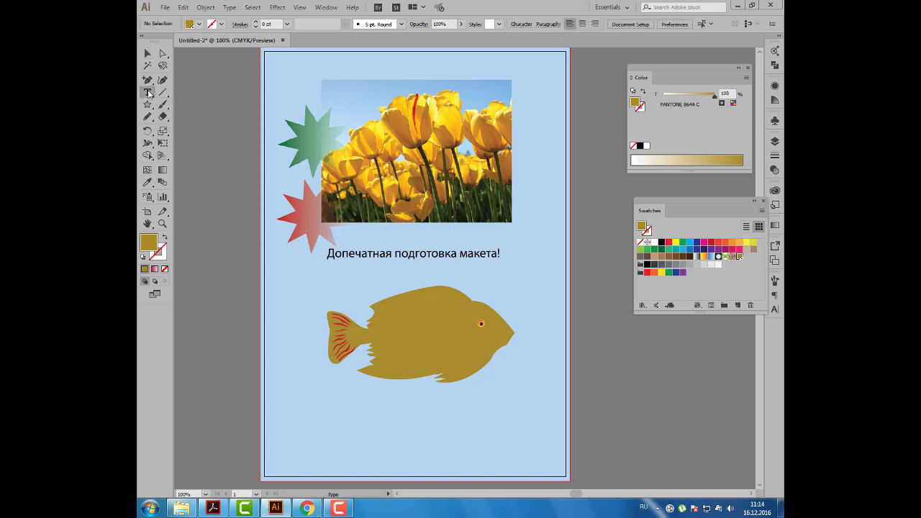
pyautogui.click(192, 168)
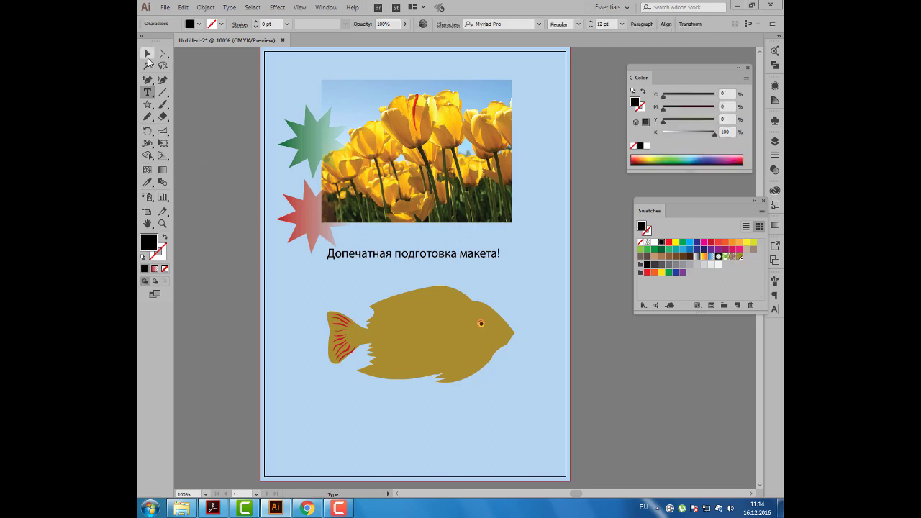
pyautogui.click(146, 54)
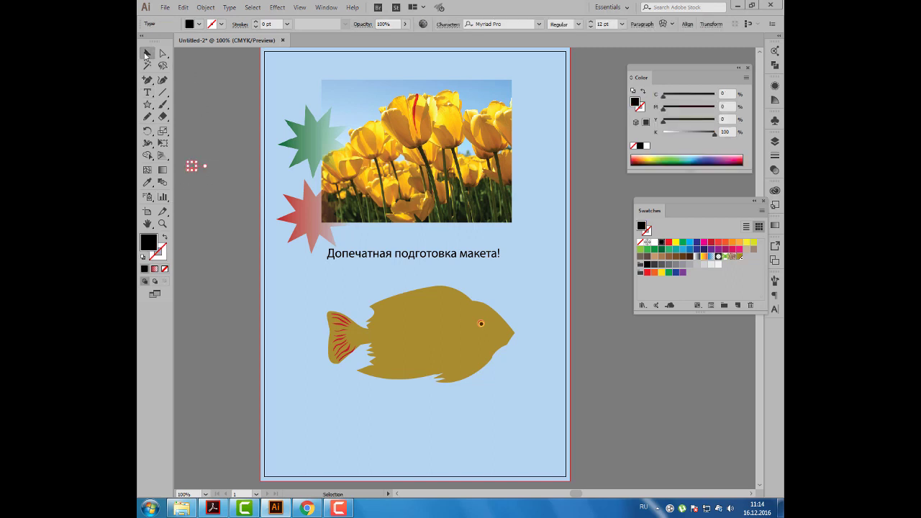
pyautogui.click(193, 186)
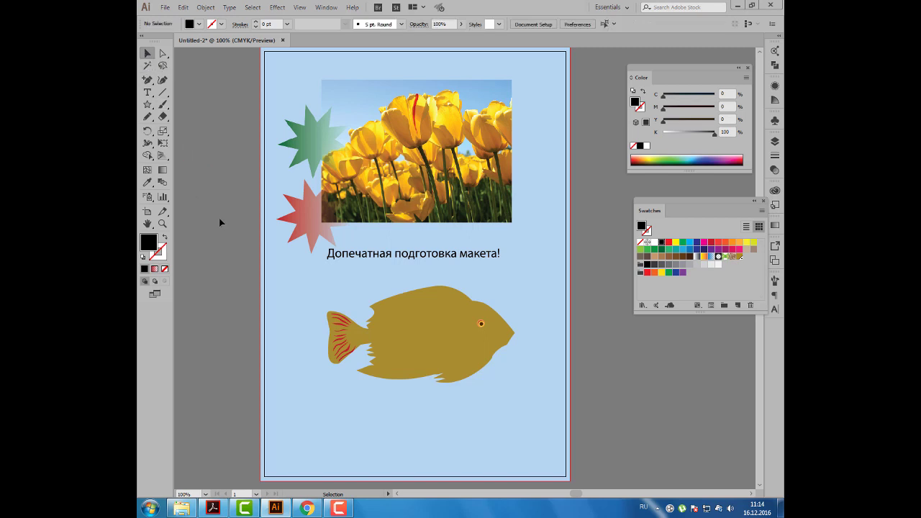
pyautogui.hotkey('ctrl', 'z')
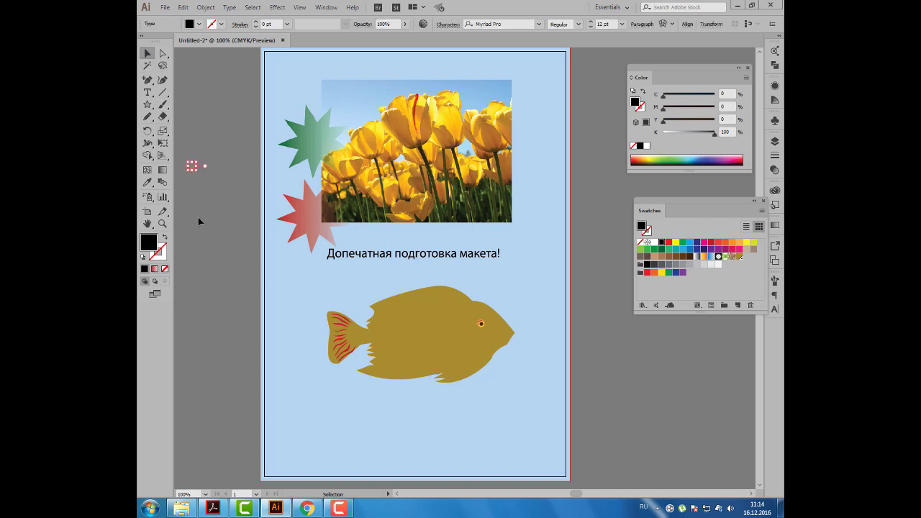
pyautogui.click(227, 236)
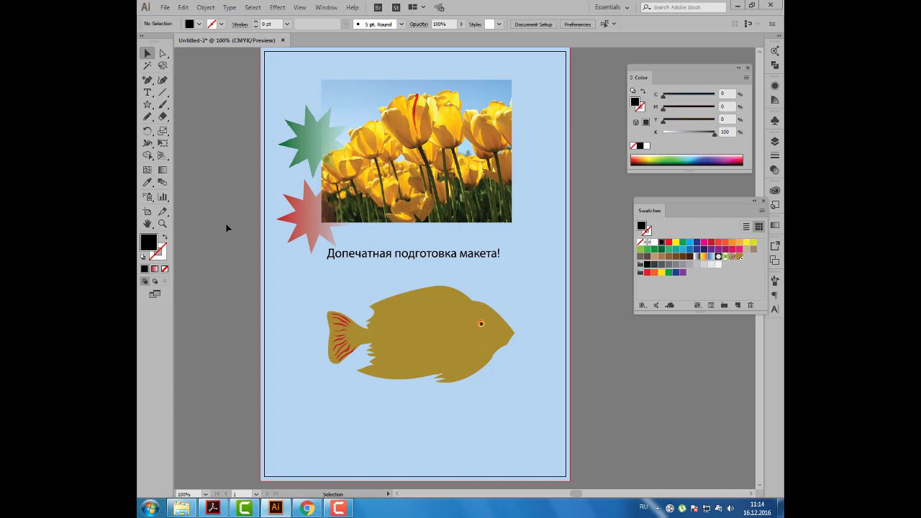
# Place a lone Pen anchor point right of the page and dock Swatches with Color.
pyautogui.click(147, 80)
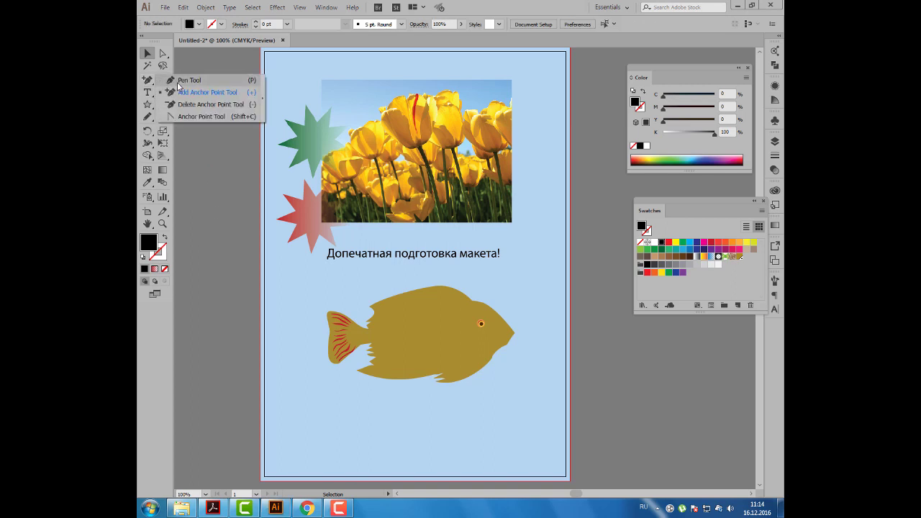
pyautogui.click(177, 82)
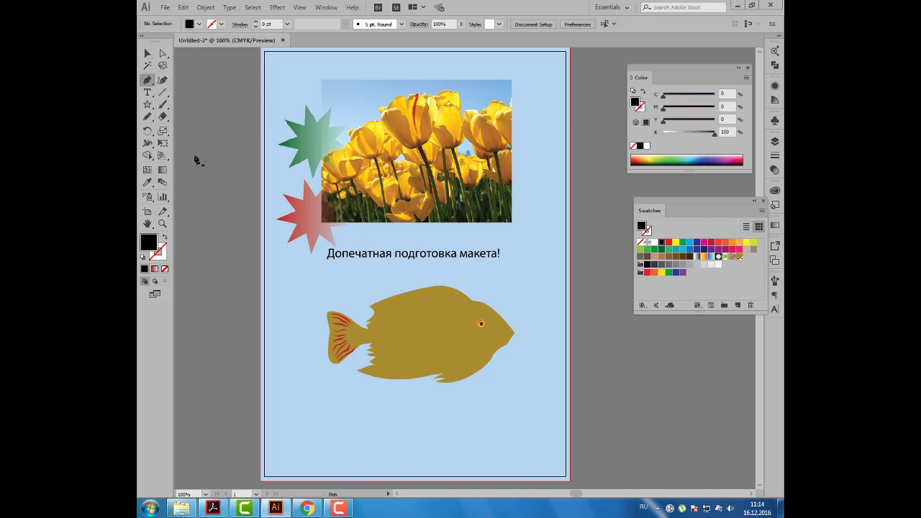
pyautogui.click(638, 373)
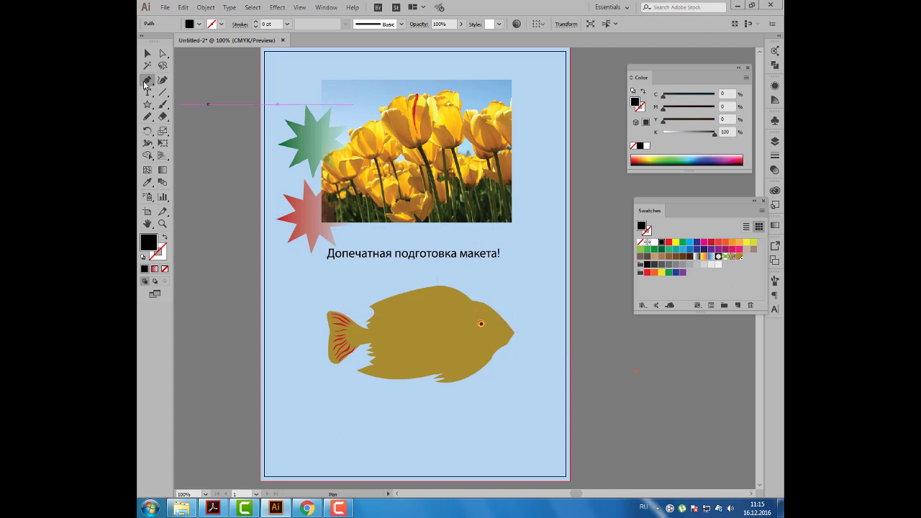
pyautogui.press('v')
pyautogui.click(596, 318)
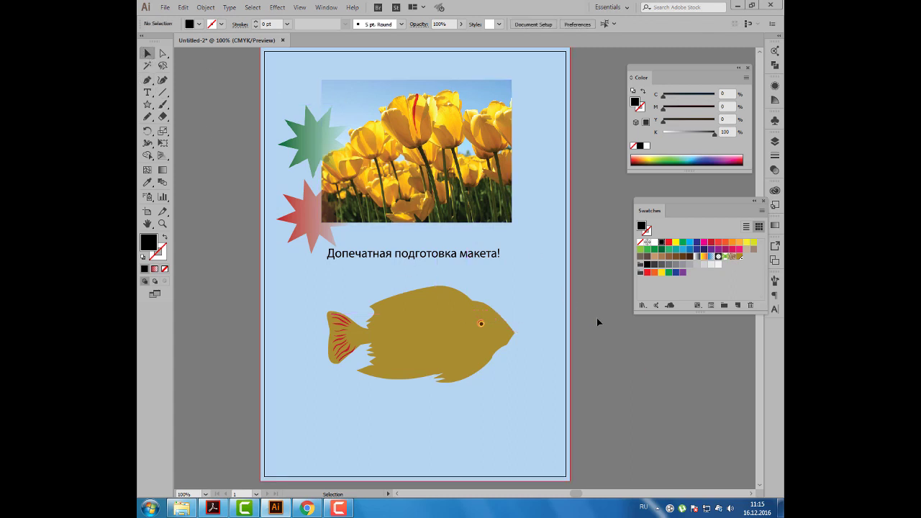
pyautogui.hotkey('ctrl', 'z')
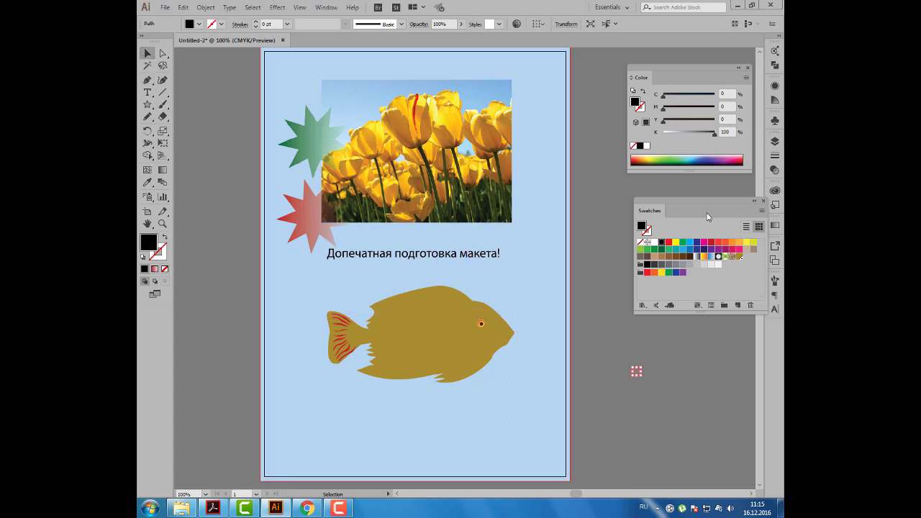
pyautogui.moveTo(662, 213)
pyautogui.mouseDown()
pyautogui.moveTo(667, 111)
pyautogui.moveTo(655, 74)
pyautogui.mouseUp()
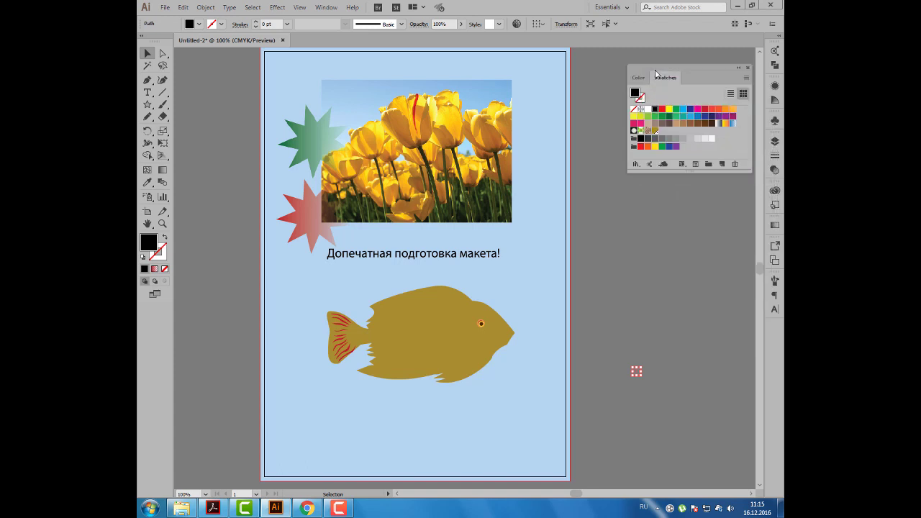
# Draw a star right of the page and set its fill to None.
pyautogui.click(147, 104)
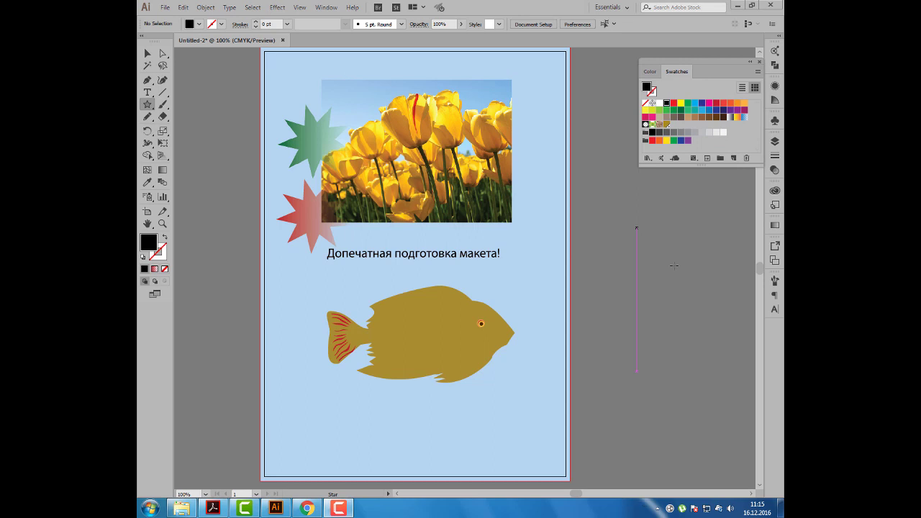
pyautogui.moveTo(636, 242); pyautogui.dragTo(666, 272)
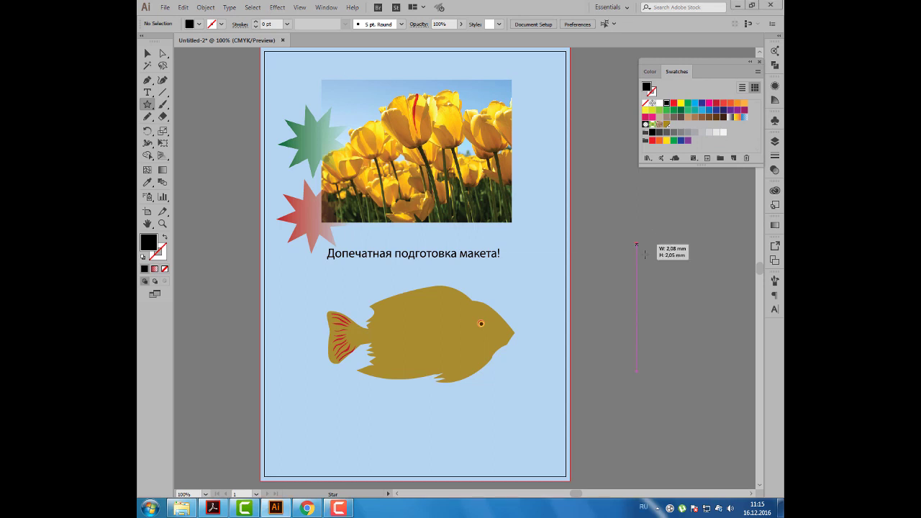
pyautogui.click(198, 23)
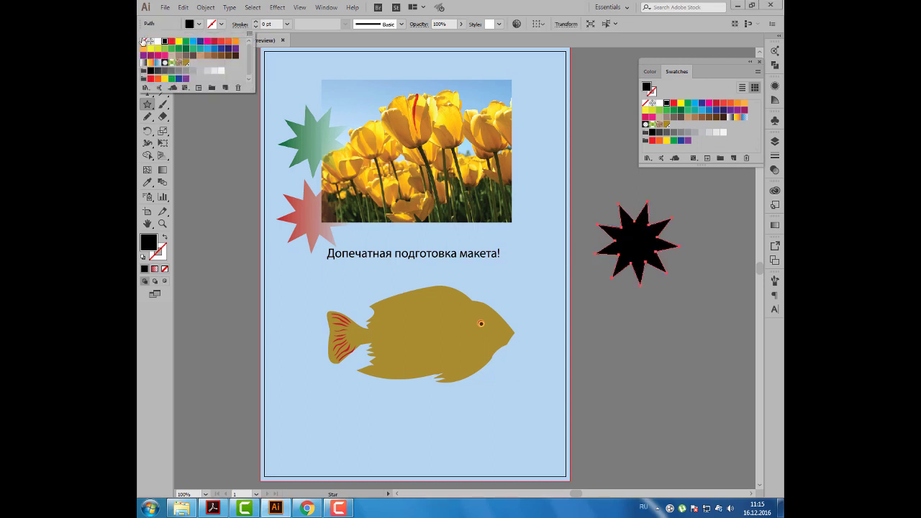
pyautogui.click(144, 41)
pyautogui.click(147, 53)
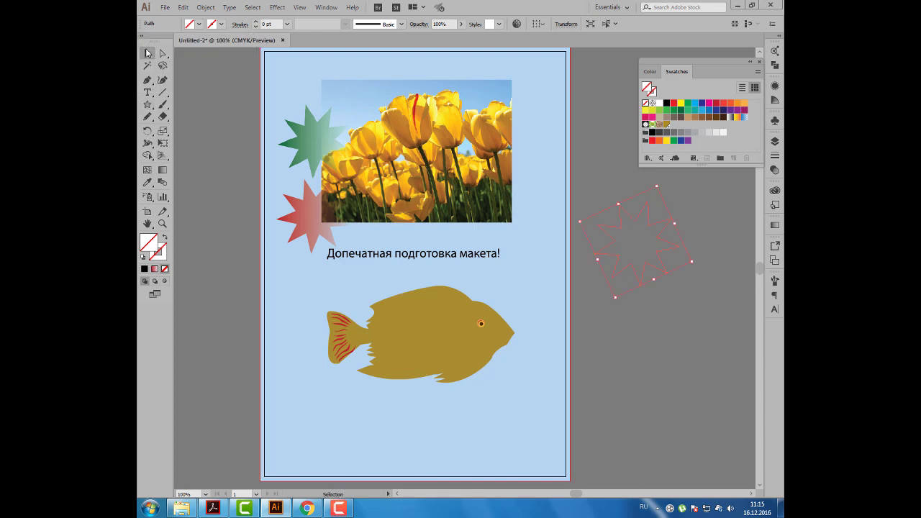
pyautogui.click(677, 290)
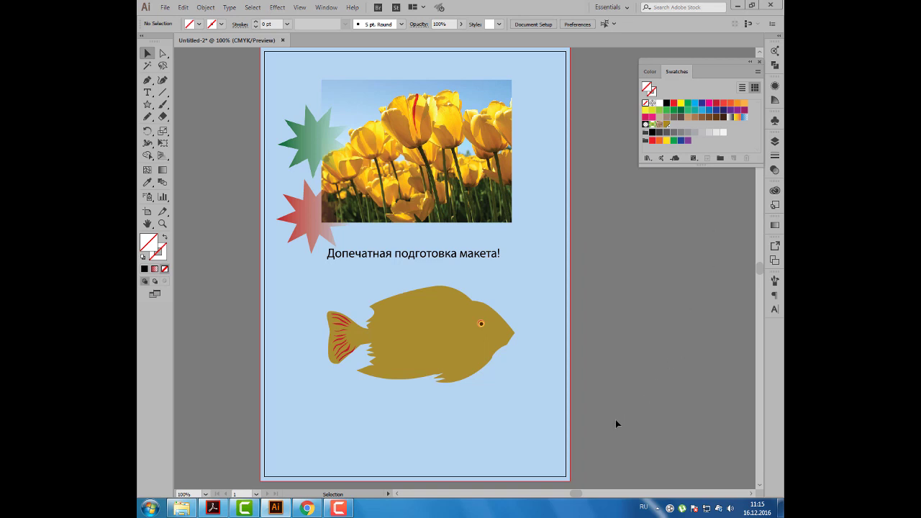
# Select the invisible star and stray objects beside the page, then clear the selection.
pyautogui.moveTo(615, 420); pyautogui.dragTo(663, 344)
pyautogui.click(702, 263)
pyautogui.click(666, 247)
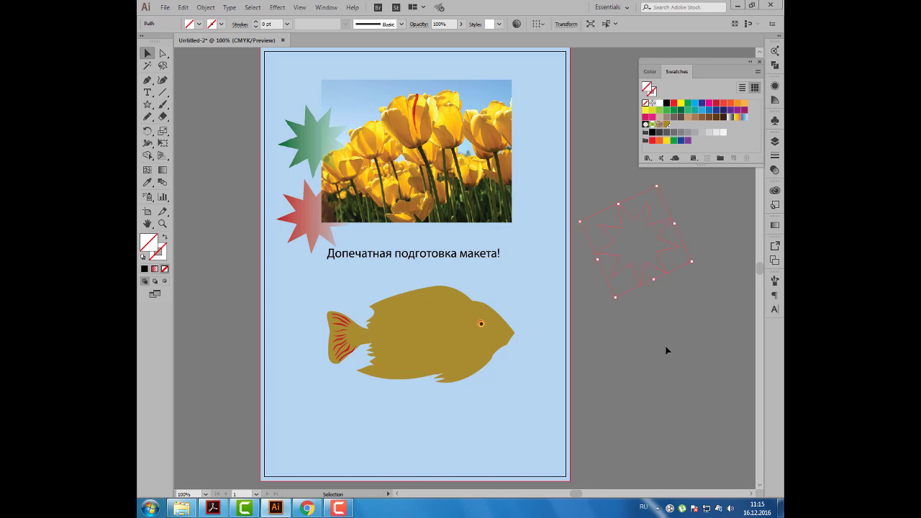
pyautogui.click(601, 431)
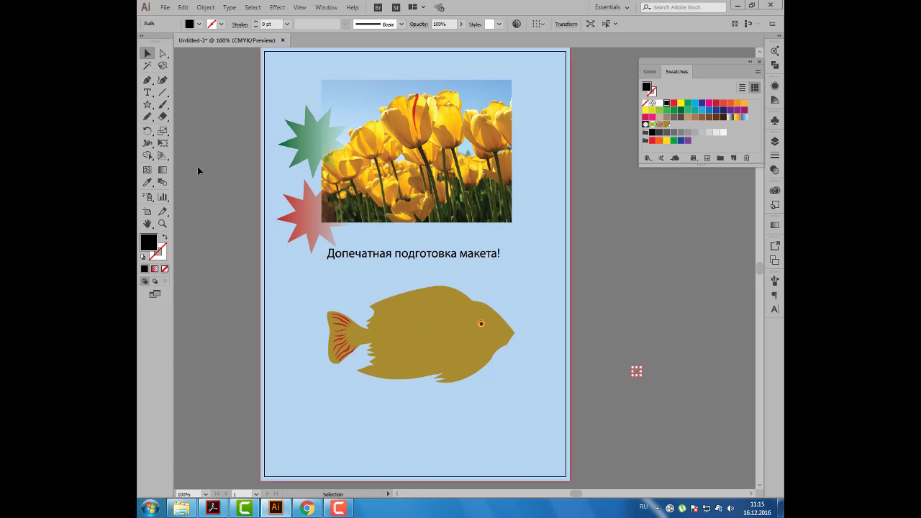
pyautogui.click(237, 272)
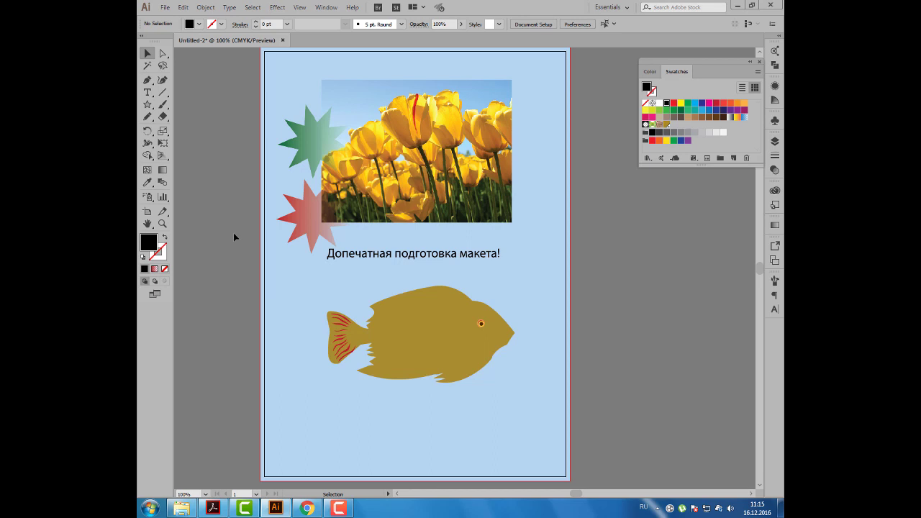
pyautogui.click(183, 8)
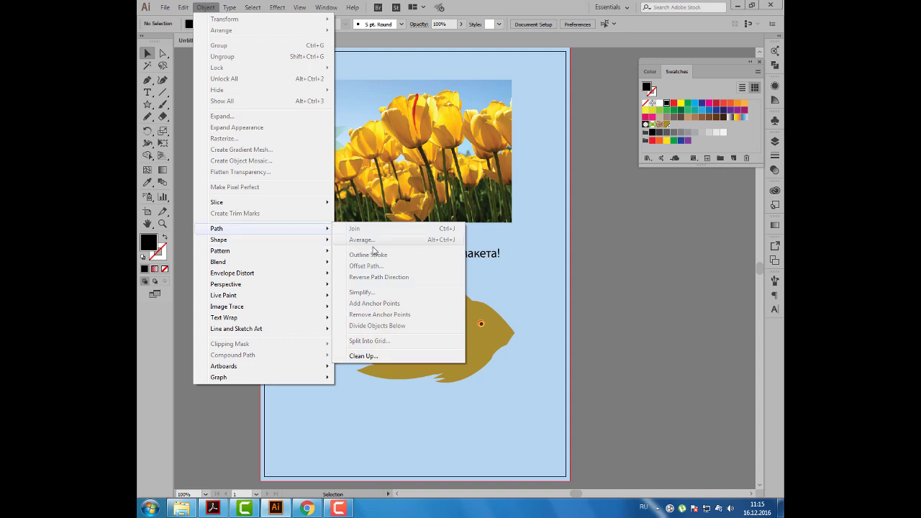
pyautogui.moveTo(216, 228)
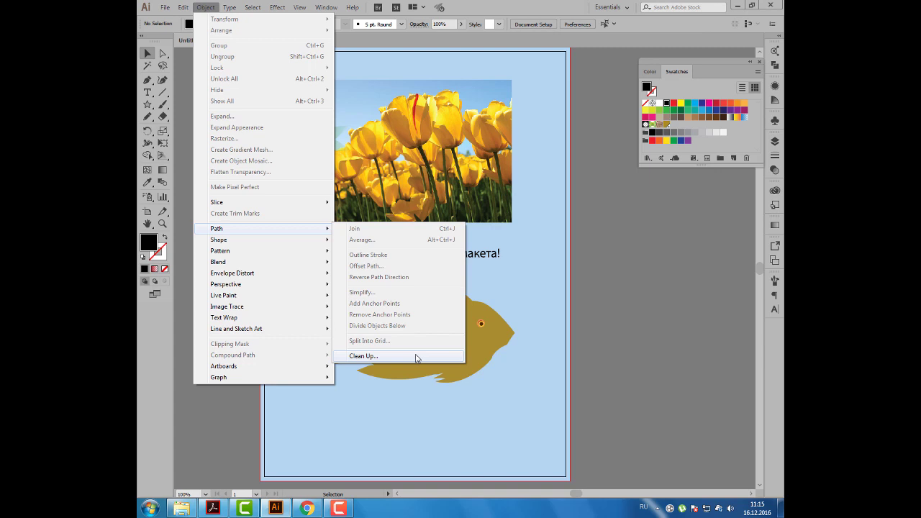
pyautogui.click(417, 356)
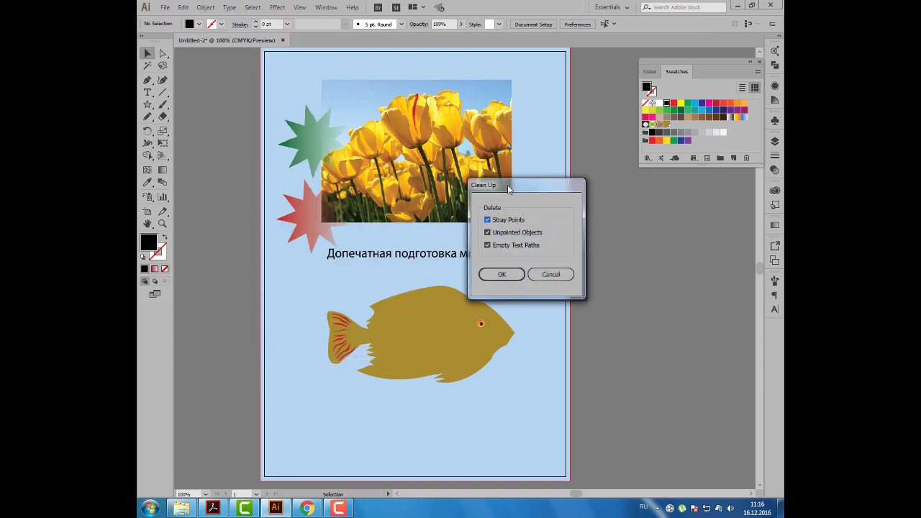
pyautogui.moveTo(509, 188); pyautogui.dragTo(518, 158)
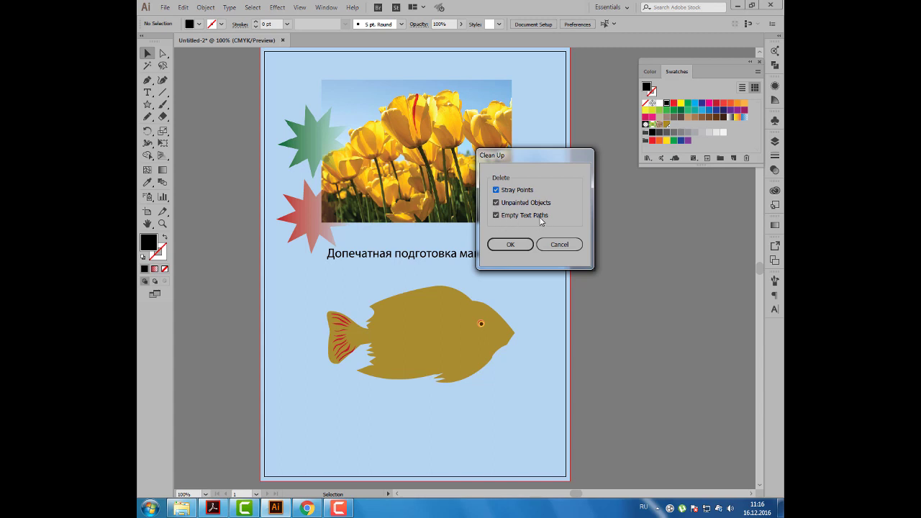
pyautogui.click(517, 246)
pyautogui.click(516, 246)
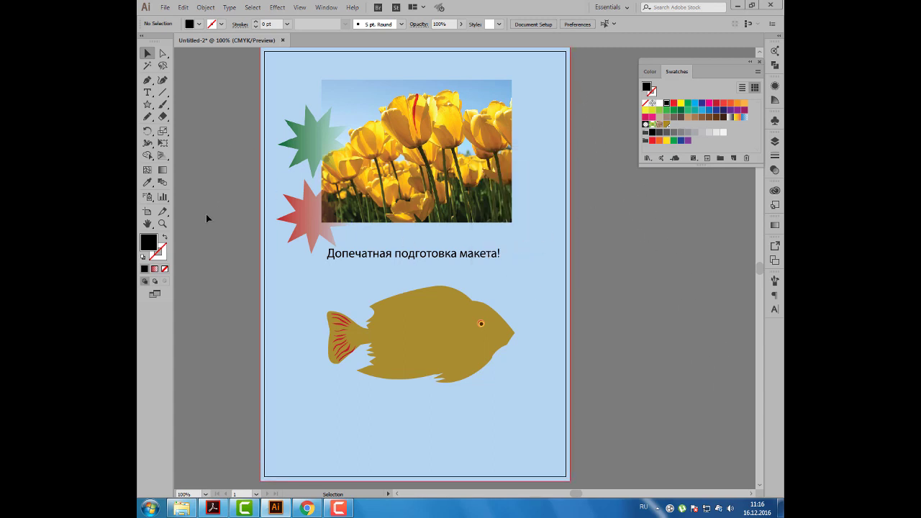
pyautogui.click(205, 7)
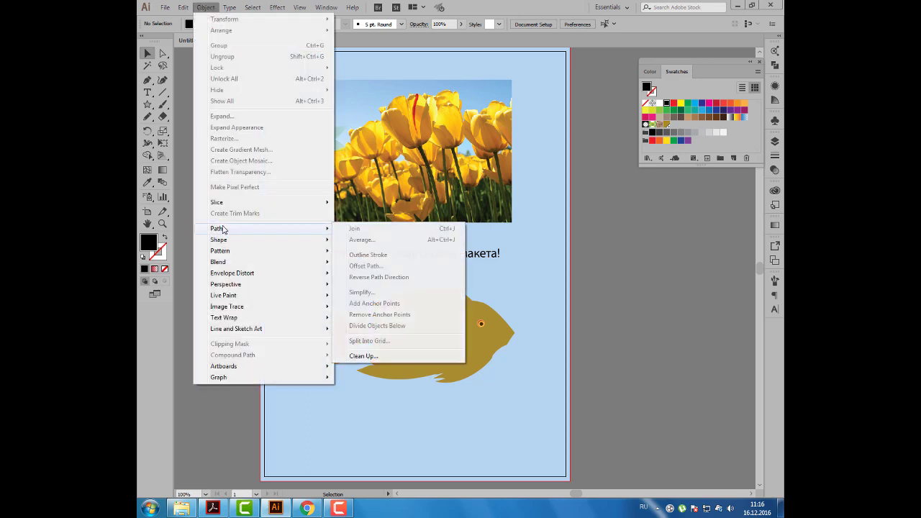
pyautogui.click(364, 356)
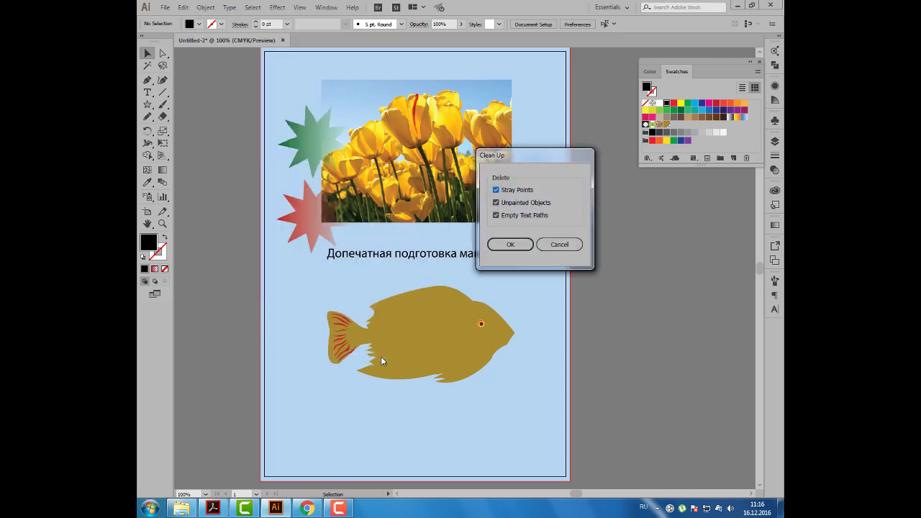
pyautogui.click(510, 244)
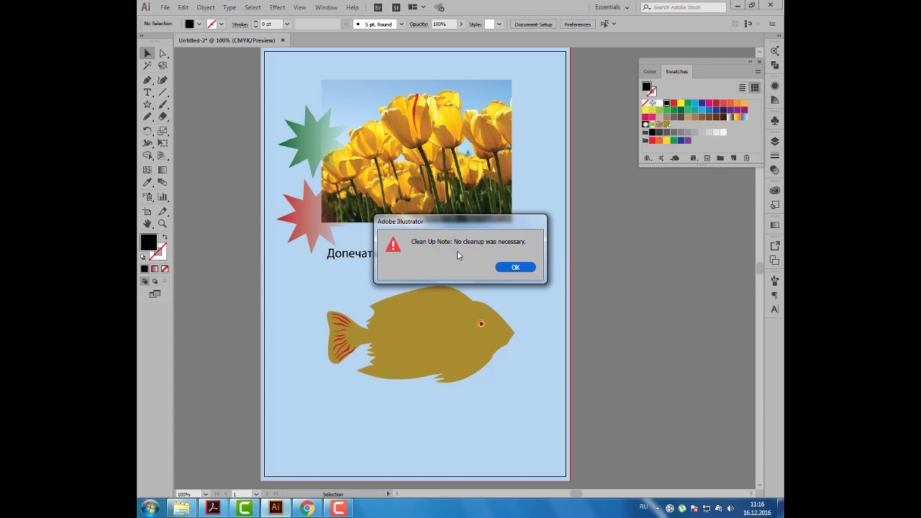
pyautogui.click(515, 268)
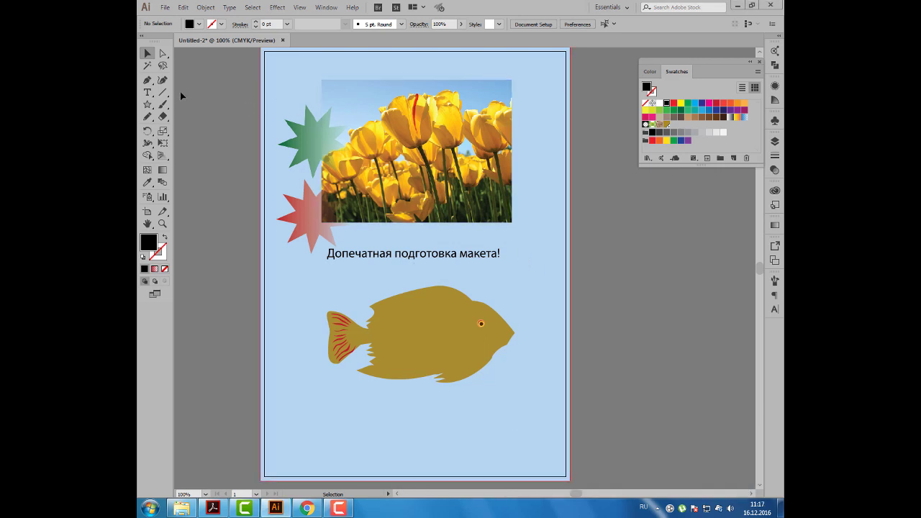
# Draw a small rectangle below the fish's tail and fill it yellow.
pyautogui.click(148, 105)
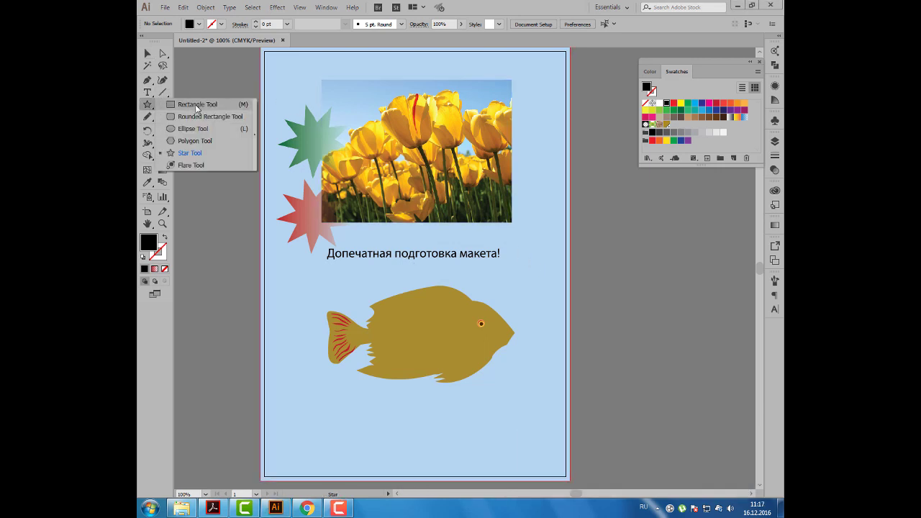
pyautogui.click(196, 104)
pyautogui.moveTo(334, 395); pyautogui.dragTo(376, 441)
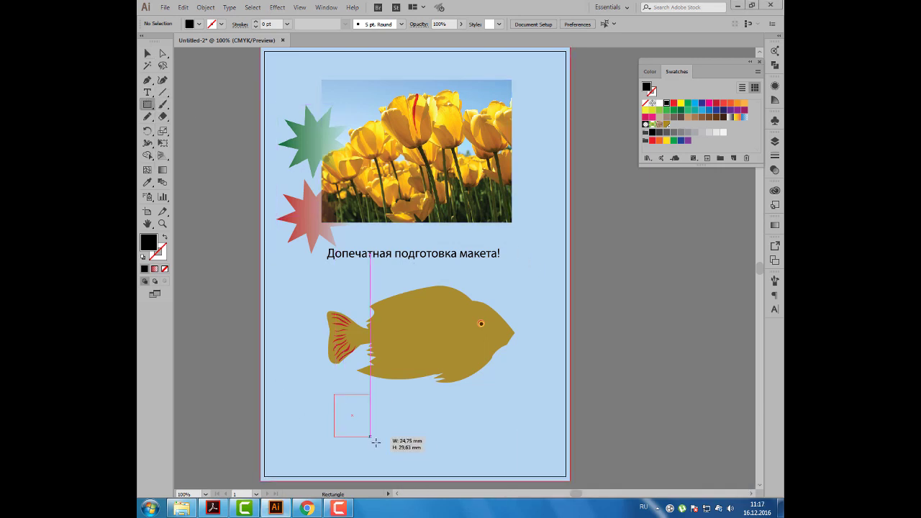
pyautogui.click(201, 24)
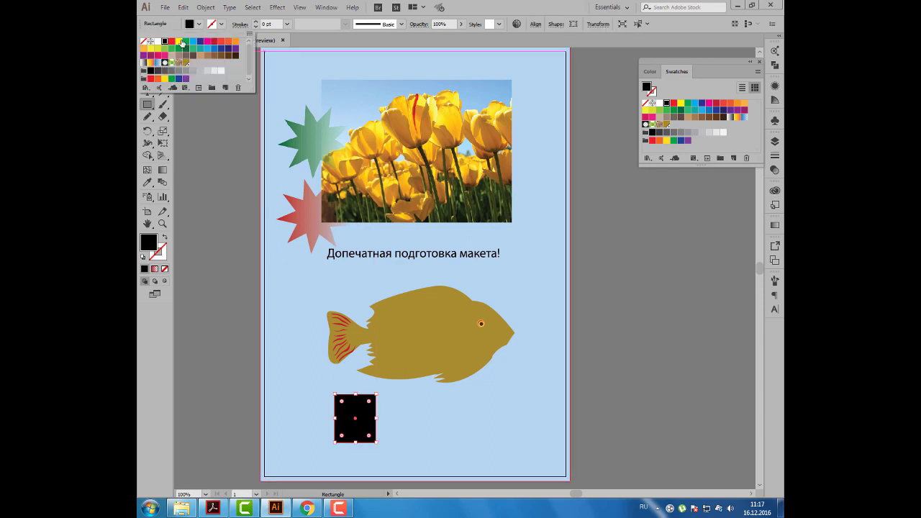
pyautogui.click(178, 41)
pyautogui.click(648, 75)
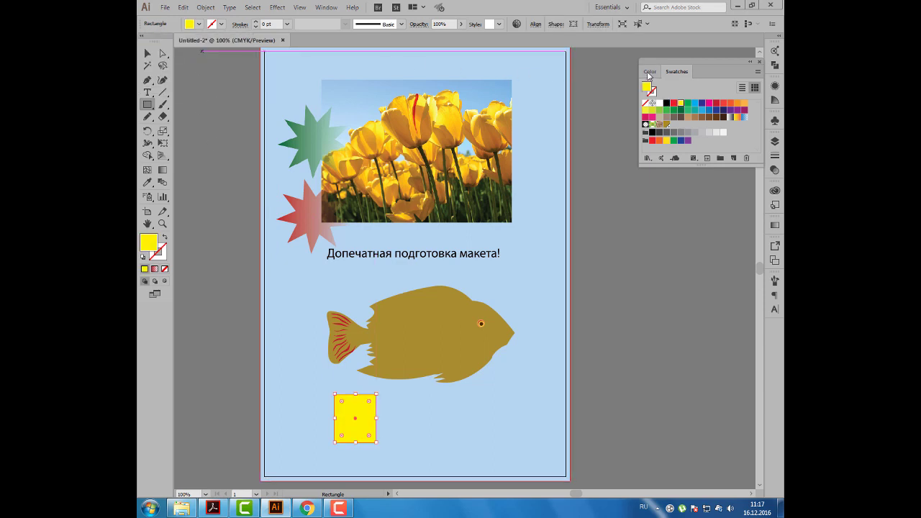
# Alt-drag an offset copy of the rectangle and make its fill cyan C100 with the CMYK sliders.
pyautogui.click(648, 73)
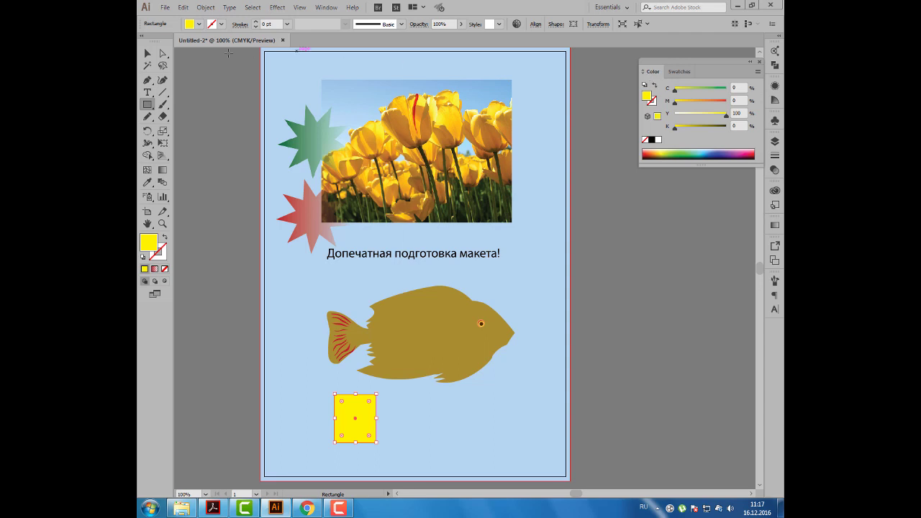
pyautogui.press('v')
pyautogui.moveTo(703, 71); pyautogui.dragTo(648, 163)
pyautogui.moveTo(355, 432); pyautogui.dragTo(380, 444)
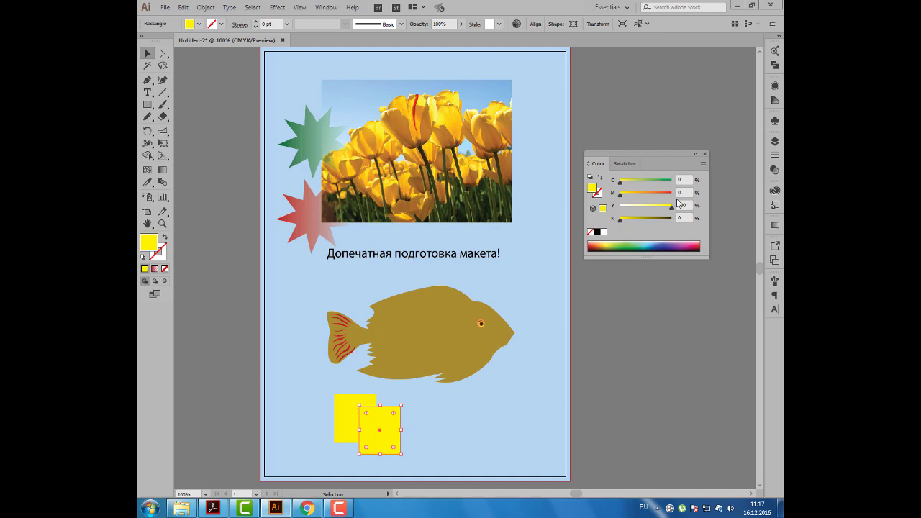
pyautogui.moveTo(672, 207)
pyautogui.mouseDown()
pyautogui.moveTo(620, 207)
pyautogui.moveTo(672, 181)
pyautogui.mouseUp()
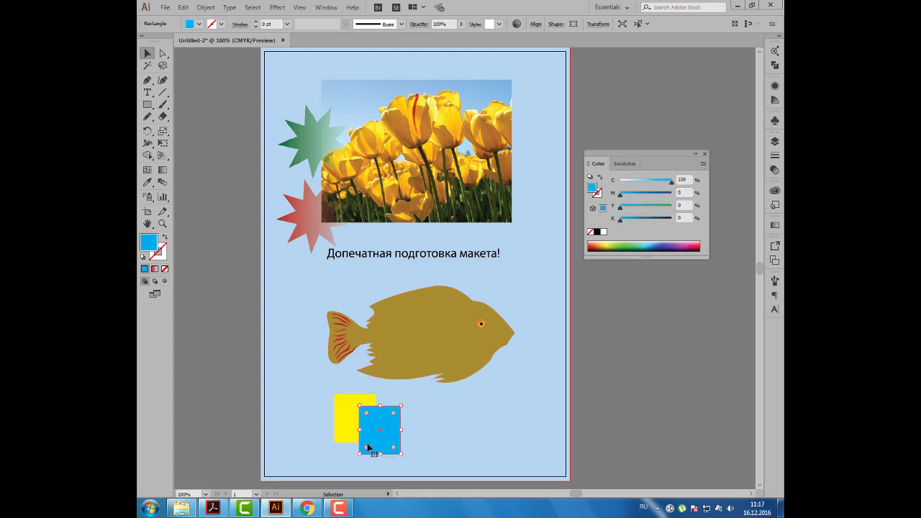
# Zoom onto the overlapping yellow and cyan rectangles and select both together.
pyautogui.scroll(2, 369, 444)
pyautogui.moveTo(389, 419); pyautogui.dragTo(404, 324)
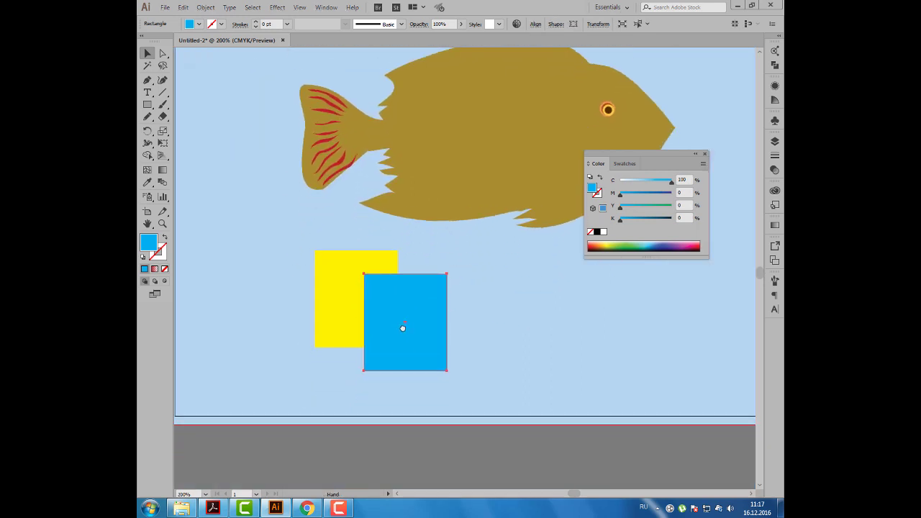
pyautogui.click(507, 304)
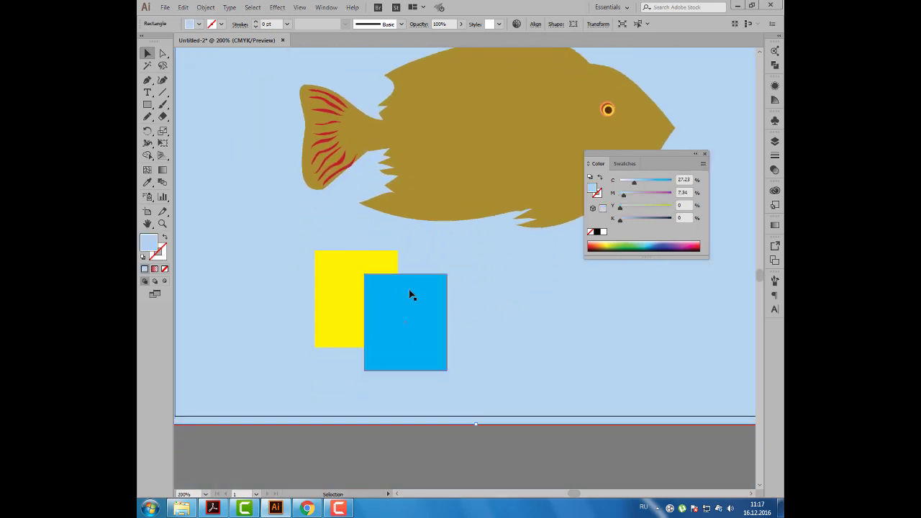
pyautogui.click(354, 263)
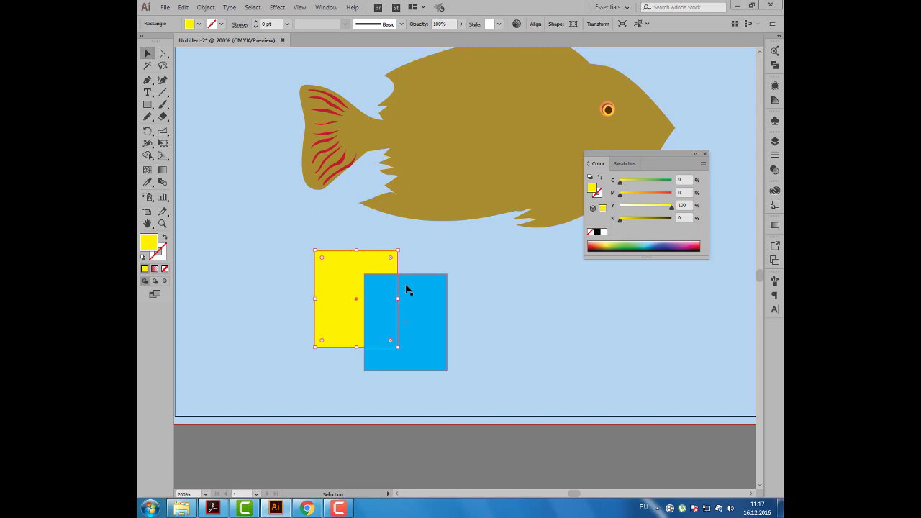
pyautogui.click(407, 289)
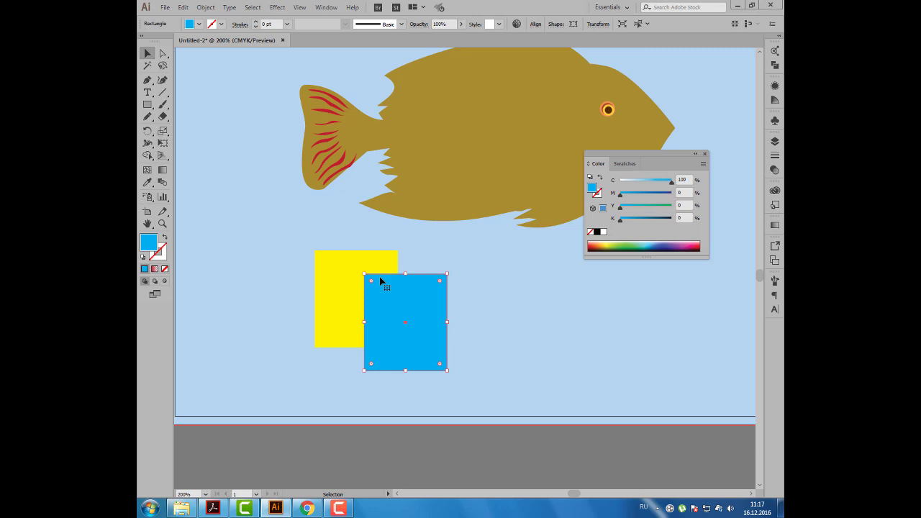
pyautogui.keyDown('shift'); pyautogui.click(336, 290); pyautogui.keyUp('shift')
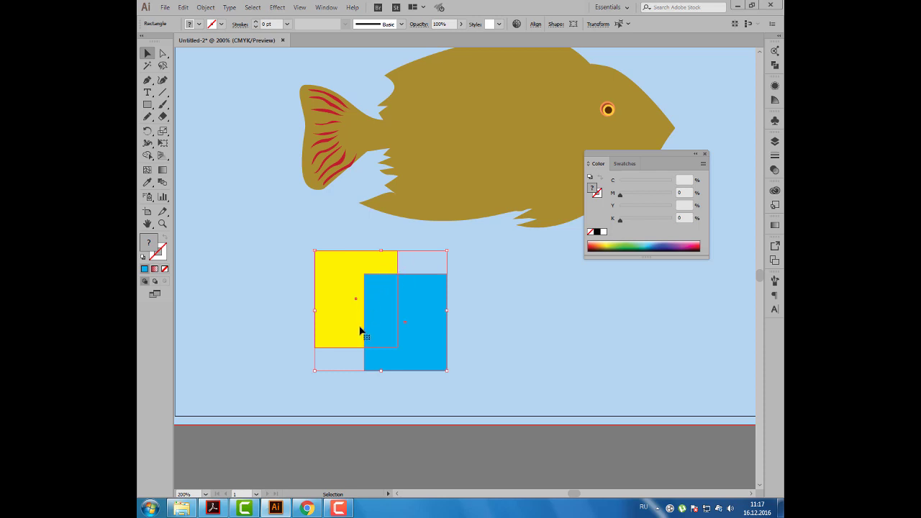
# Open the Pathfinder panel and float it near the rectangles.
pyautogui.moveTo(664, 167); pyautogui.dragTo(659, 106)
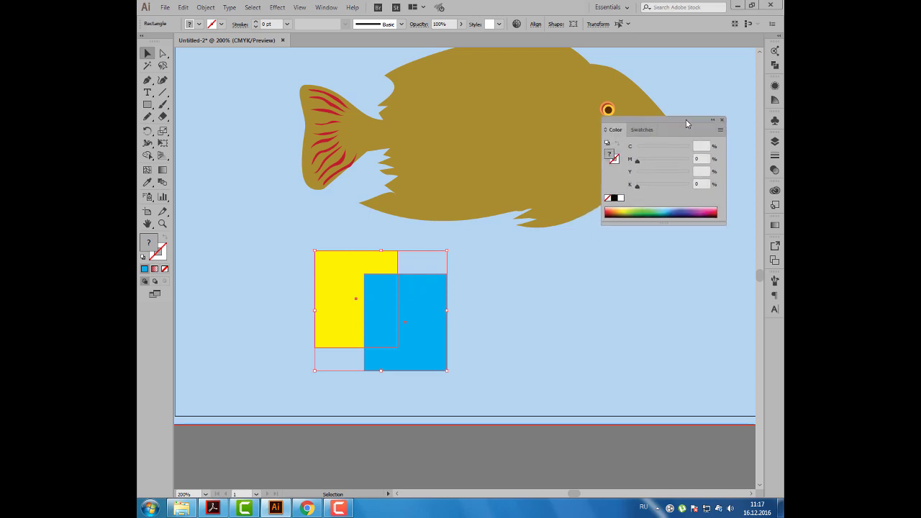
pyautogui.click(326, 7)
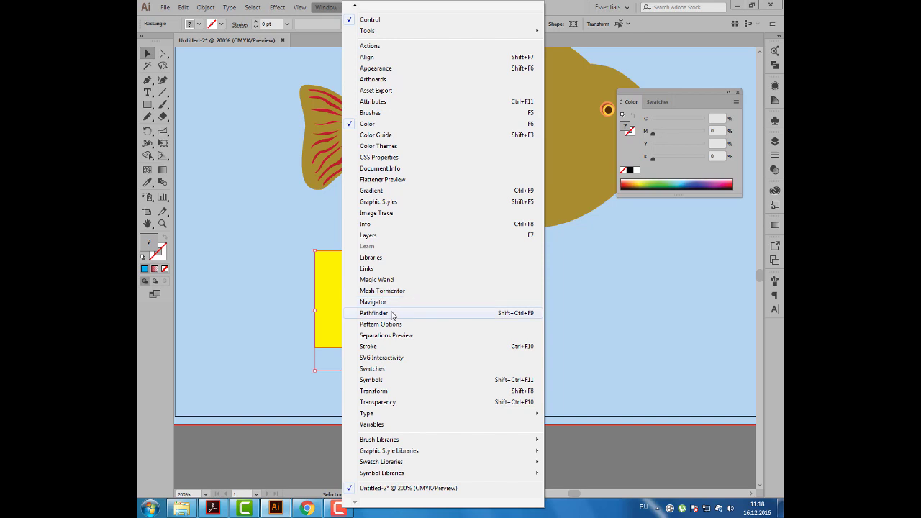
pyautogui.click(392, 313)
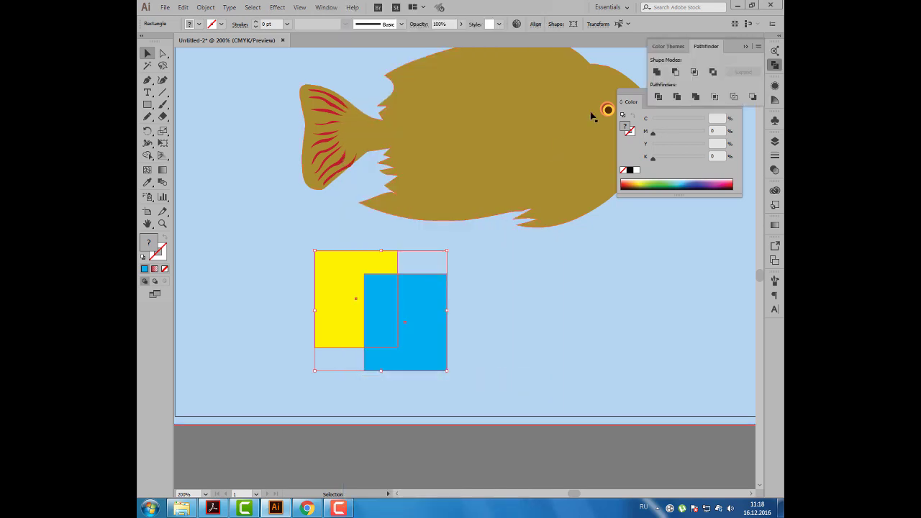
pyautogui.moveTo(706, 46)
pyautogui.mouseDown()
pyautogui.moveTo(564, 170)
pyautogui.moveTo(522, 231)
pyautogui.mouseUp()
pyautogui.click(746, 48)
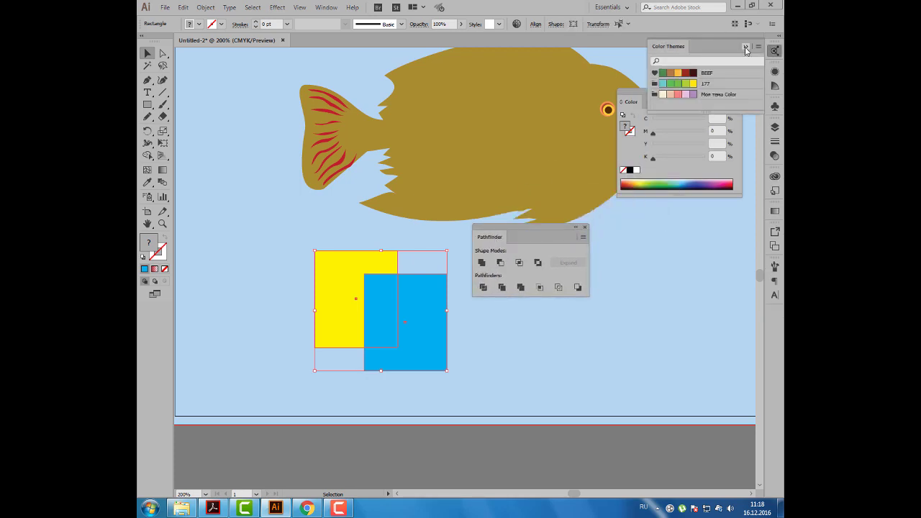
# Apply a Pathfinder Trap with 0.25 pt thickness and 40% tint reduction to the rectangles.
pyautogui.click(583, 238)
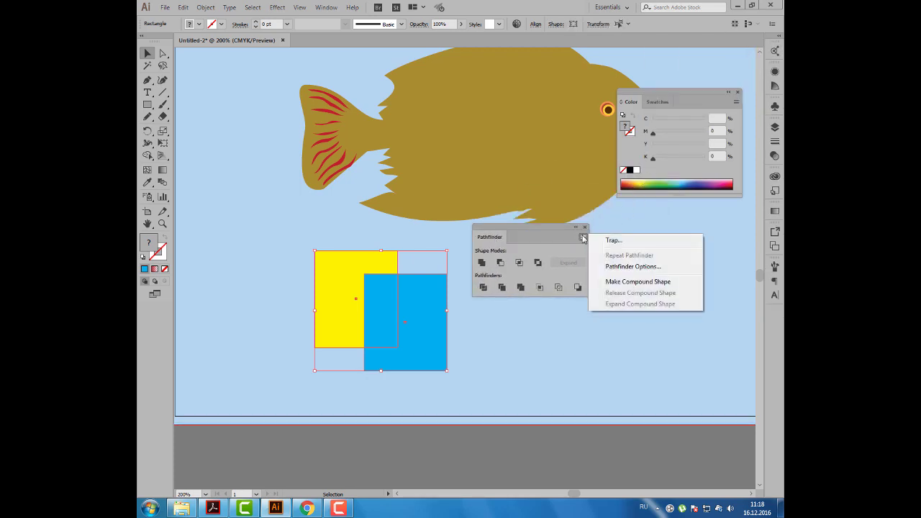
pyautogui.click(635, 244)
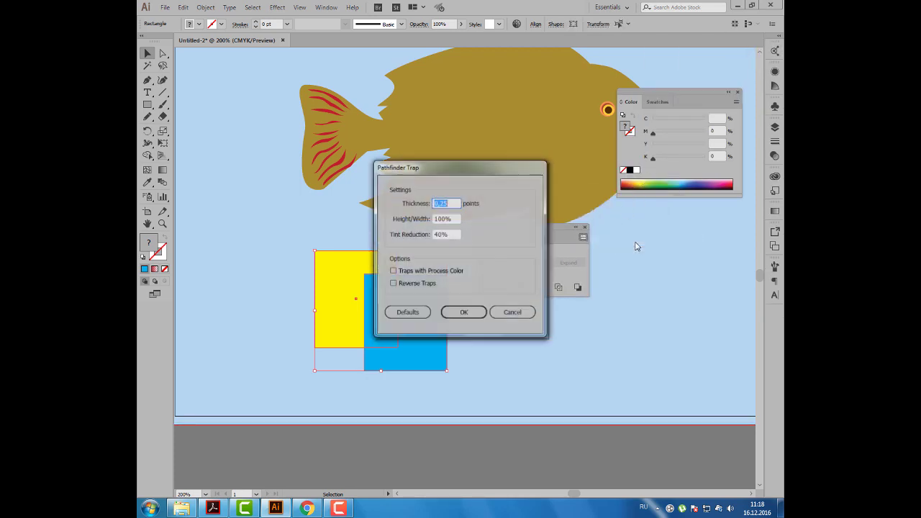
pyautogui.moveTo(473, 167); pyautogui.dragTo(525, 96)
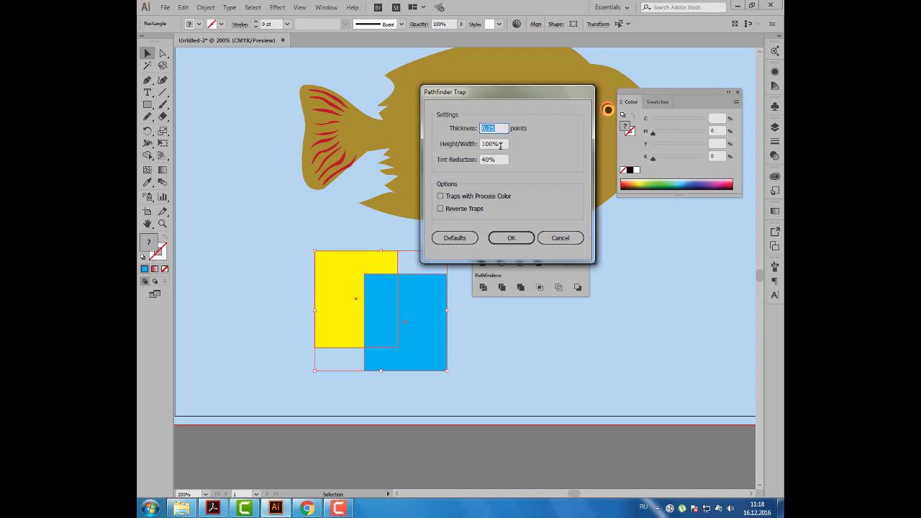
pyautogui.moveTo(500, 146); pyautogui.dragTo(476, 144)
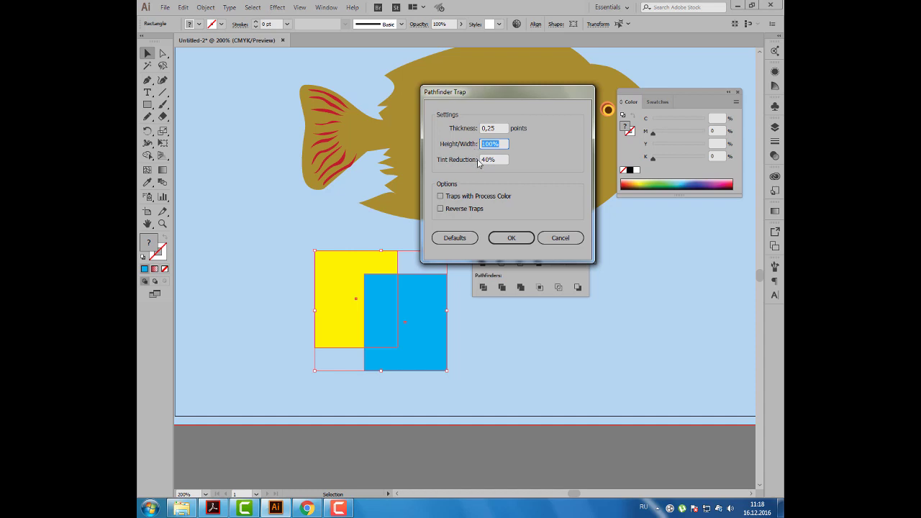
pyautogui.moveTo(501, 160); pyautogui.dragTo(473, 164)
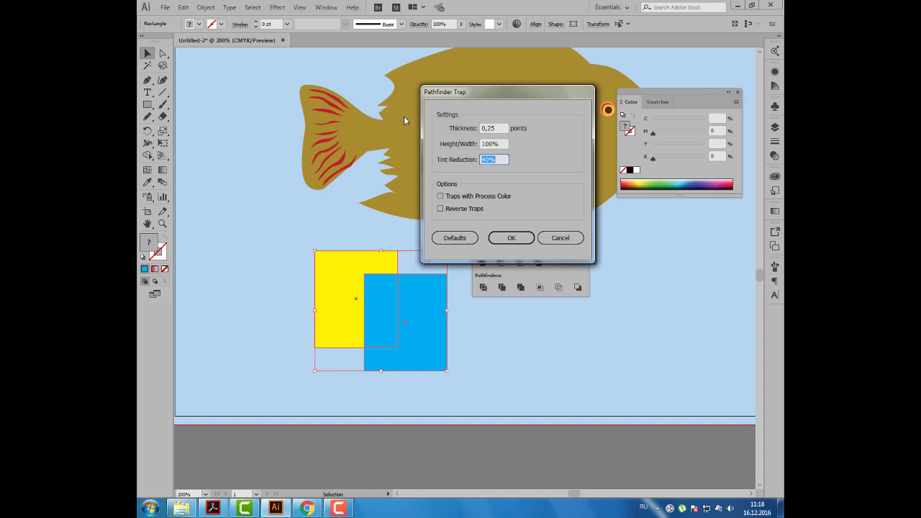
pyautogui.click(441, 198)
pyautogui.click(441, 197)
pyautogui.click(525, 237)
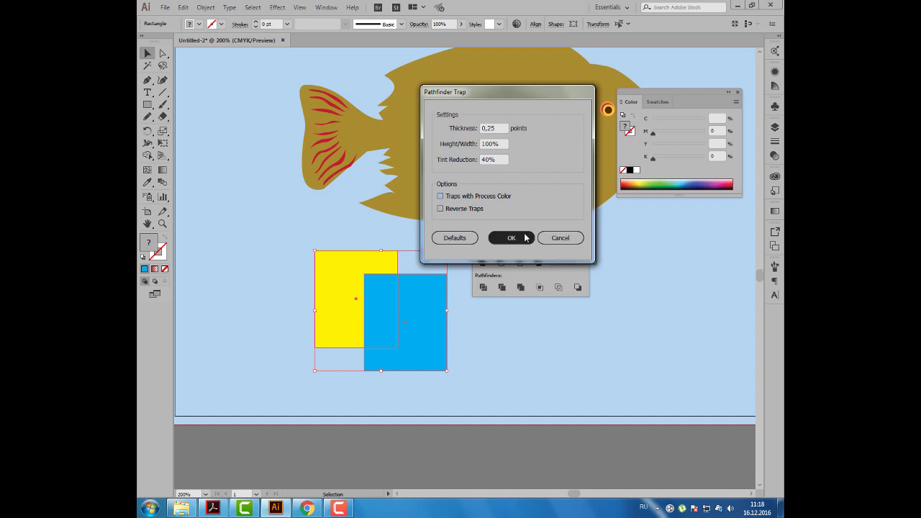
pyautogui.click(526, 238)
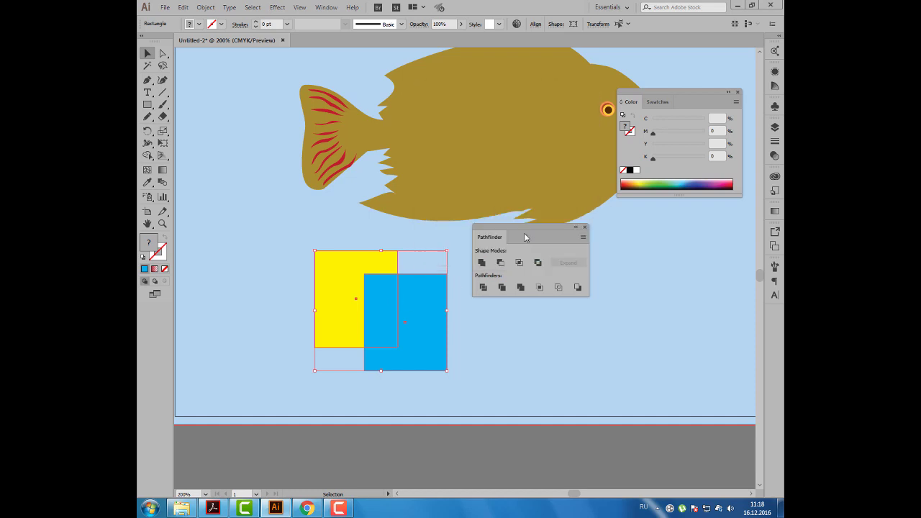
pyautogui.click(309, 239)
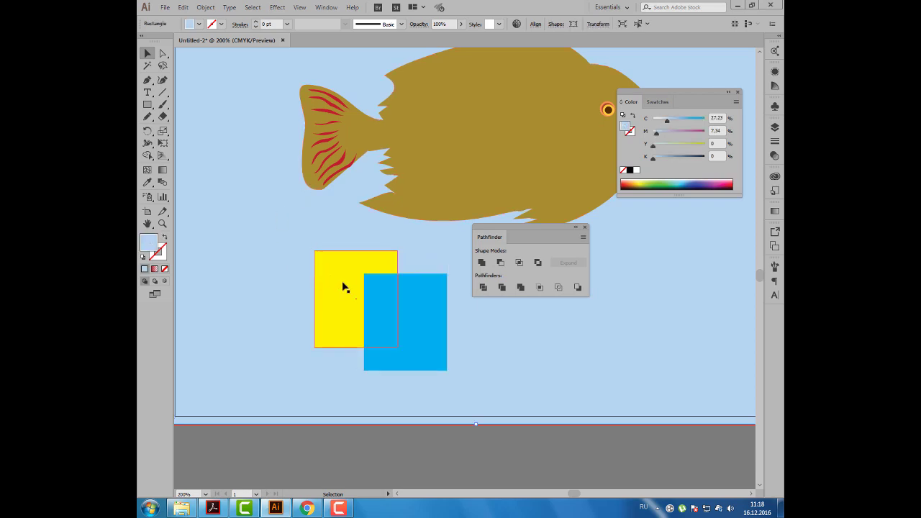
pyautogui.scroll(4, 367, 332)
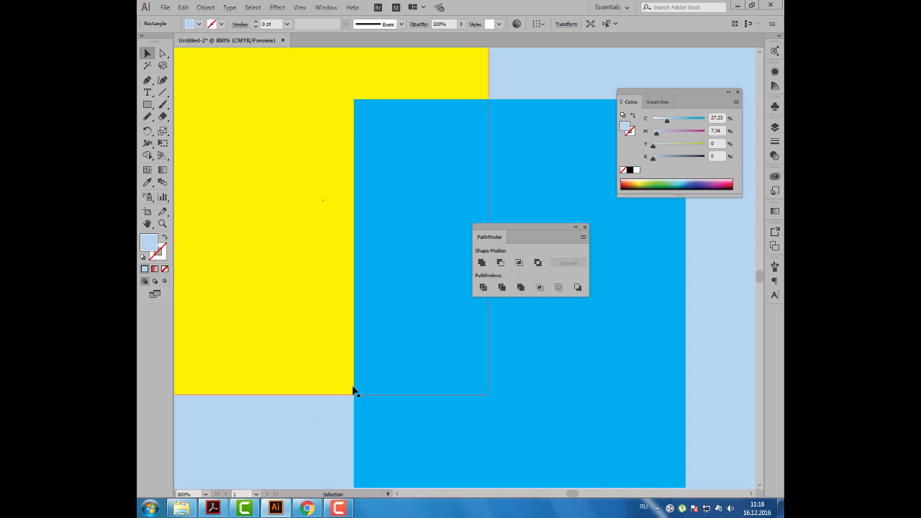
pyautogui.moveTo(335, 374); pyautogui.dragTo(238, 410)
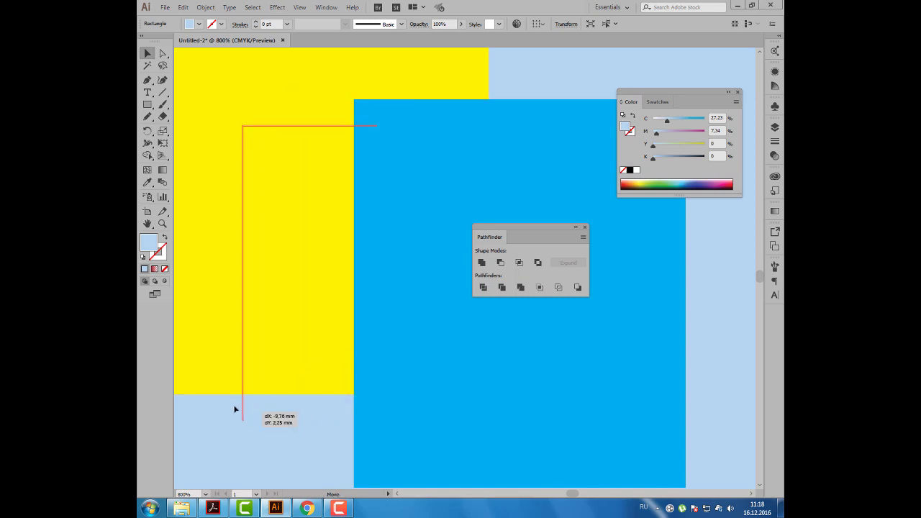
pyautogui.click(272, 455)
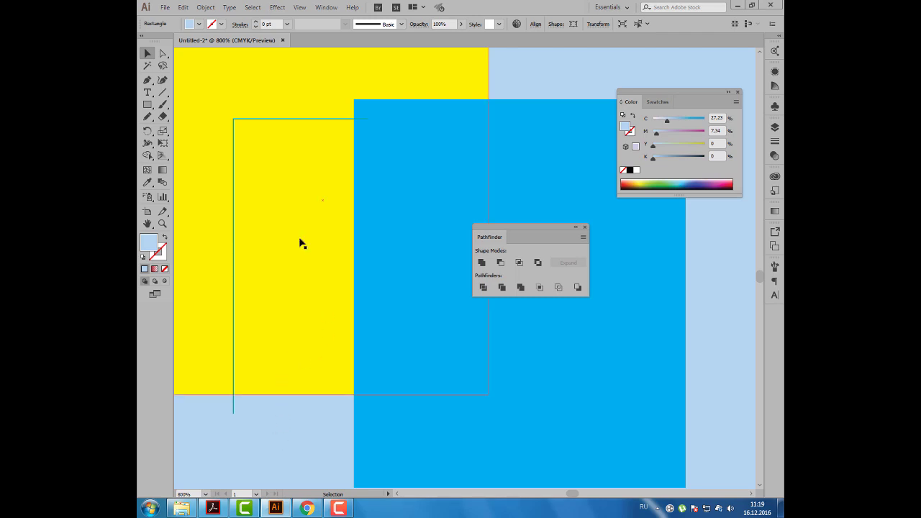
pyautogui.click(234, 257)
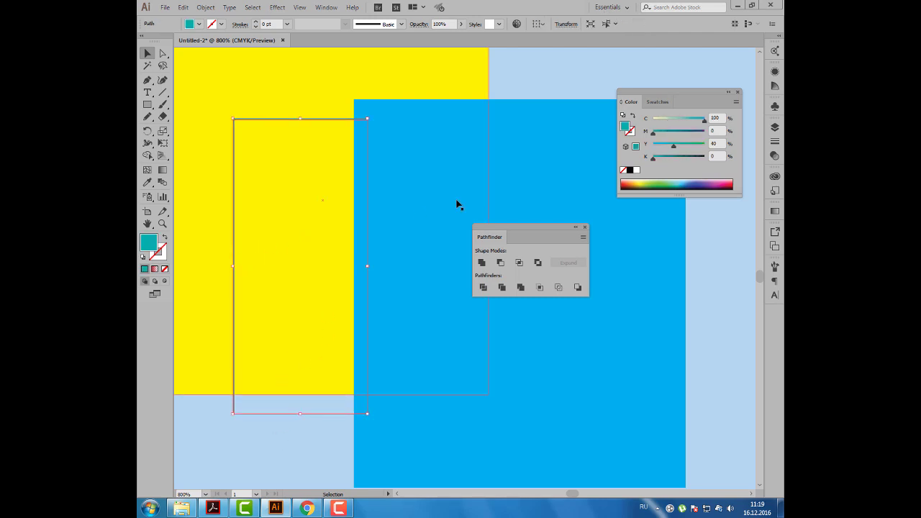
pyautogui.click(724, 117)
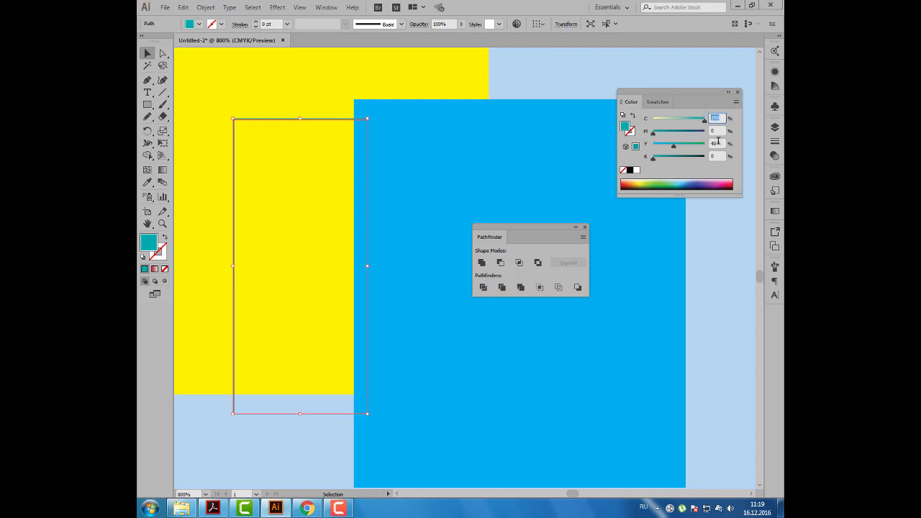
pyautogui.click(718, 143)
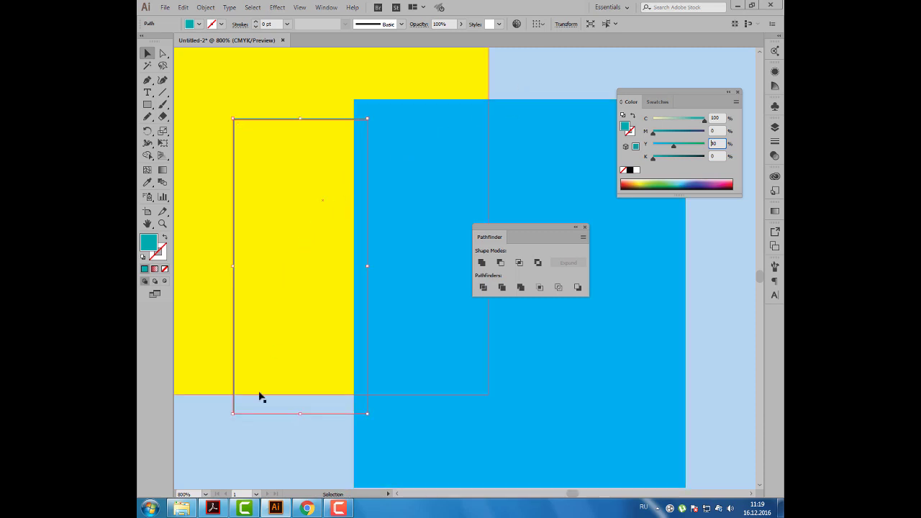
pyautogui.hotkey('ctrl', 'z')
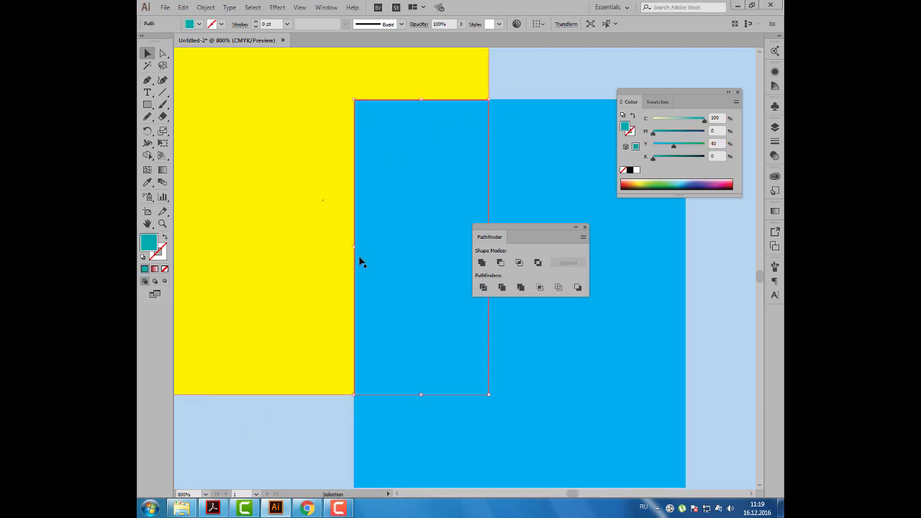
# Select the yellow and blue squares and Alt-drag a copy of both to the right.
pyautogui.keyDown('alt'); pyautogui.scroll(-2, 354, 254); pyautogui.keyUp('alt')
pyautogui.keyDown('alt'); pyautogui.scroll(-1, 354, 254); pyautogui.keyUp('alt')
pyautogui.keyDown('alt'); pyautogui.scroll(-1, 354, 254); pyautogui.keyUp('alt')
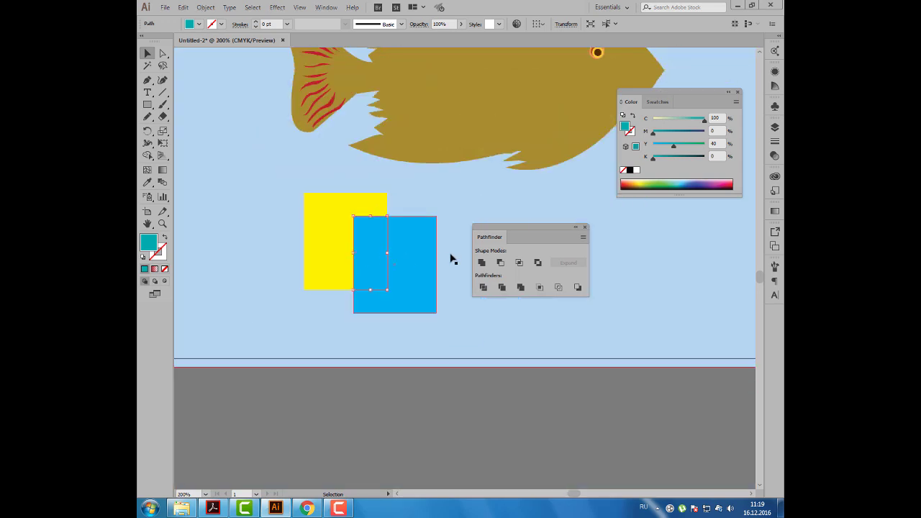
pyautogui.moveTo(494, 236); pyautogui.dragTo(602, 232)
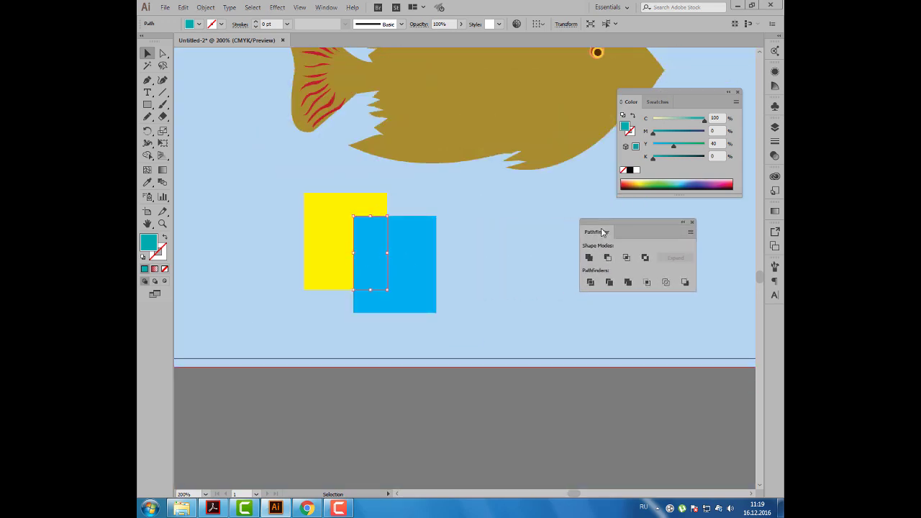
pyautogui.click(384, 203)
pyautogui.keyDown('shift'); pyautogui.click(419, 244); pyautogui.keyUp('shift')
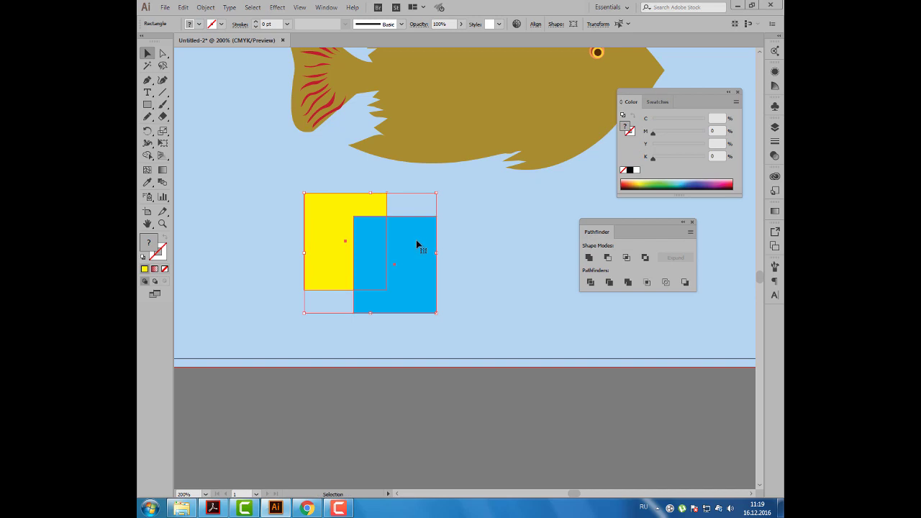
pyautogui.keyDown('alt'); pyautogui.moveTo(417, 243); pyautogui.dragTo(641, 229); pyautogui.keyUp('alt')
# Recolour the copied blue square green, then add the copied yellow square to the selection.
pyautogui.click(602, 226)
pyautogui.click(569, 233)
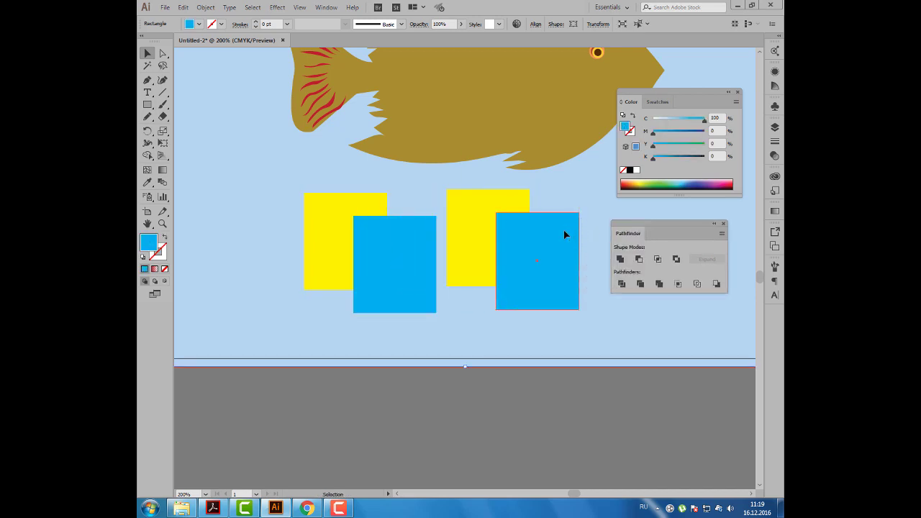
pyautogui.click(656, 180)
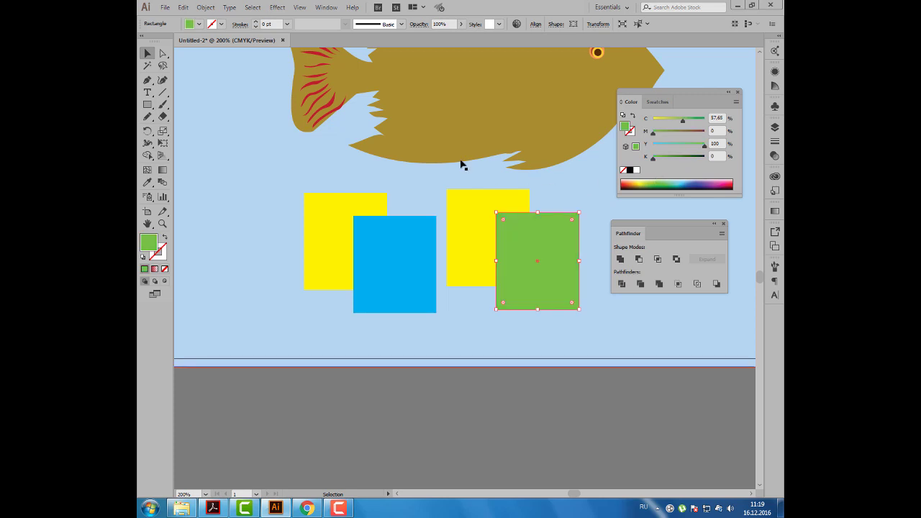
pyautogui.keyDown('shift'); pyautogui.click(471, 208); pyautogui.keyUp('shift')
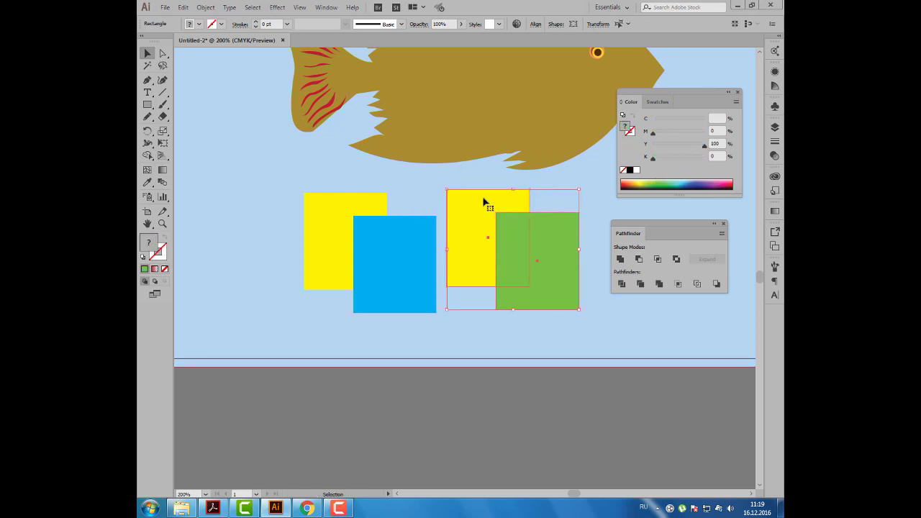
pyautogui.click(721, 233)
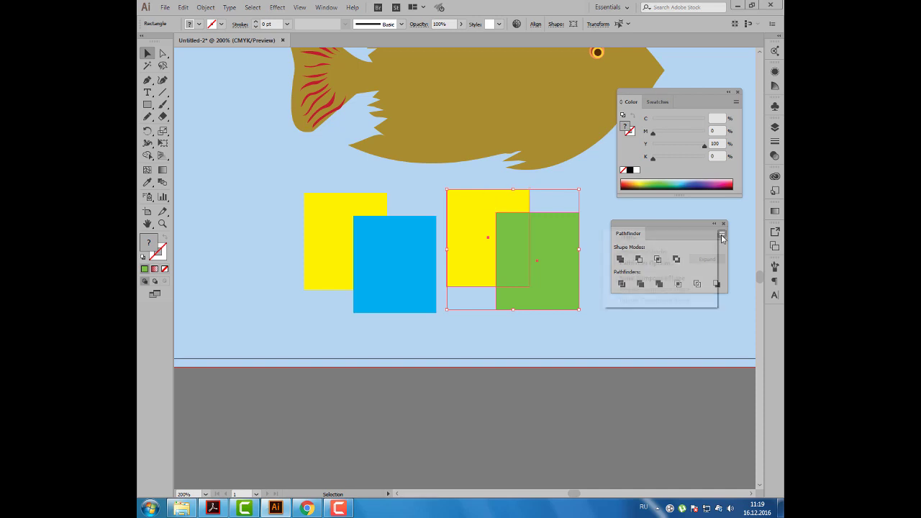
pyautogui.click(693, 239)
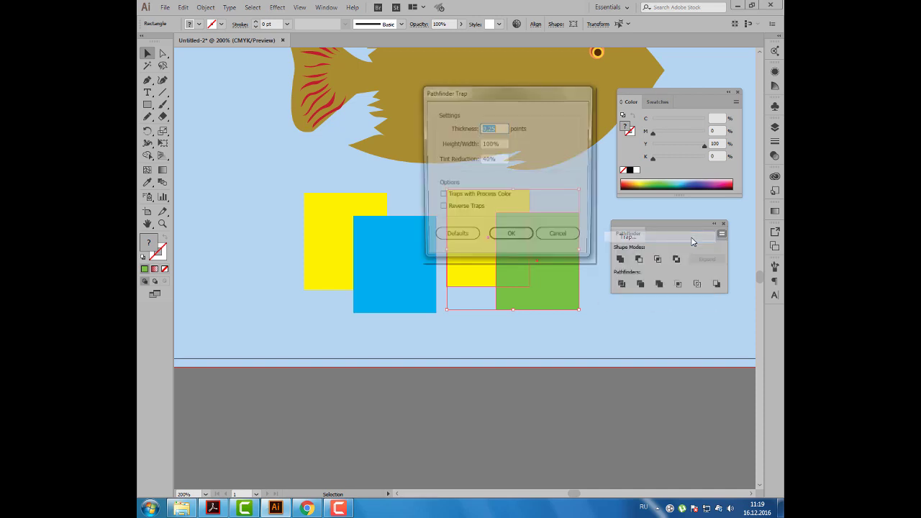
pyautogui.click(507, 238)
pyautogui.moveTo(489, 221); pyautogui.dragTo(493, 218)
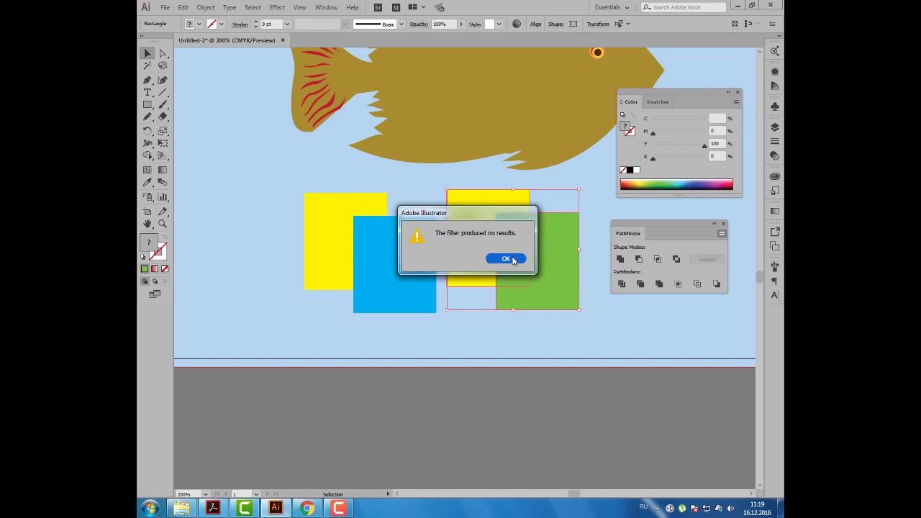
pyautogui.click(508, 259)
pyautogui.click(566, 259)
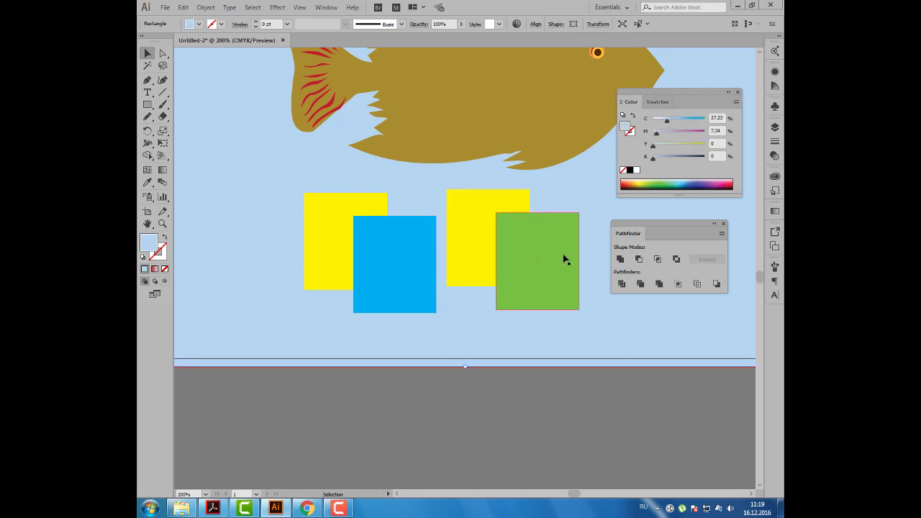
pyautogui.click(719, 144)
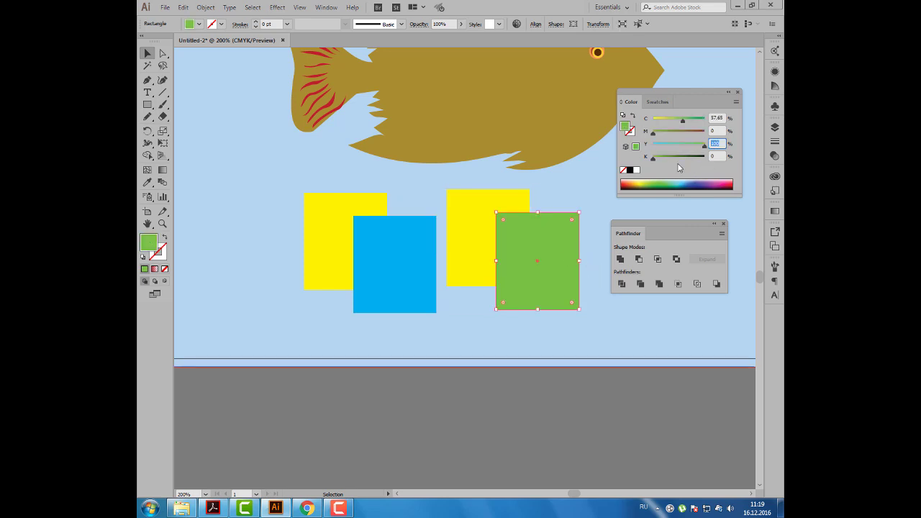
pyautogui.click(508, 200)
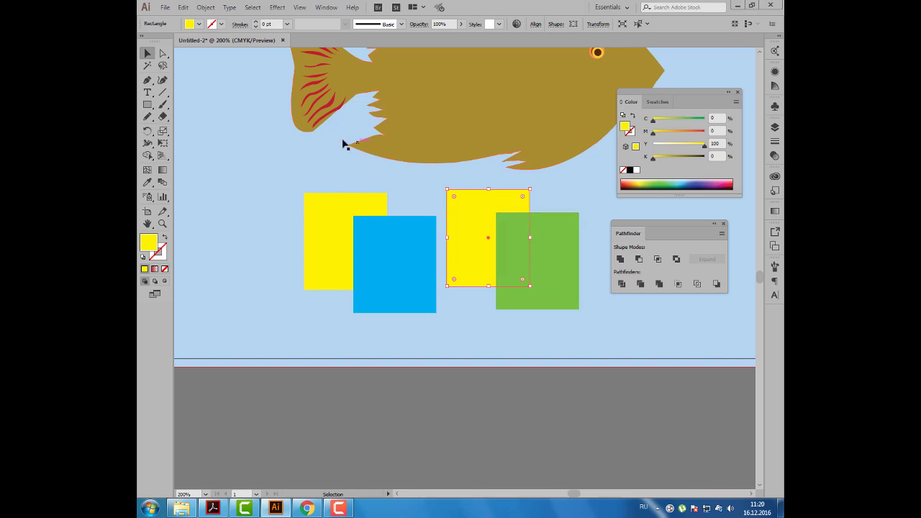
# Zoom out, delete the copied yellow and green squares, and move the Color panel up.
pyautogui.scroll(-2, 309, 156)
pyautogui.scroll(-1, 309, 157)
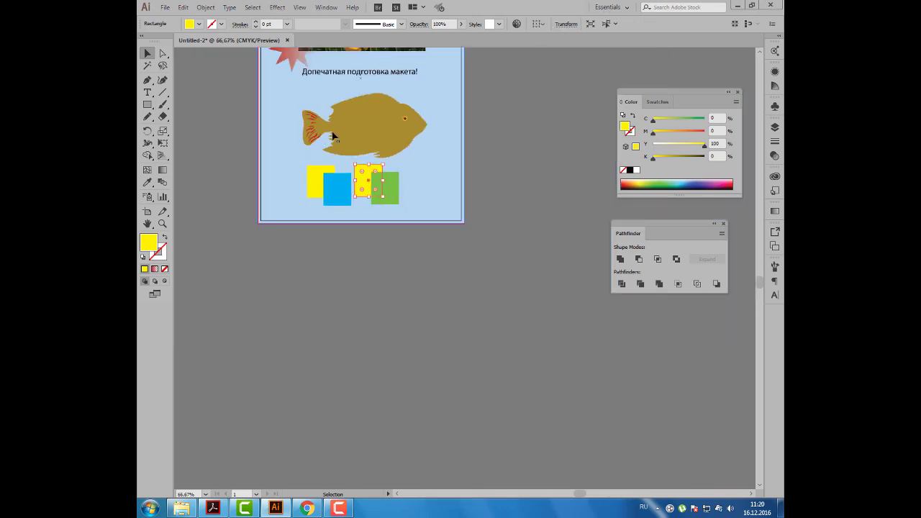
pyautogui.moveTo(365, 113)
pyautogui.mouseDown()
pyautogui.moveTo(358, 236)
pyautogui.moveTo(367, 241)
pyautogui.mouseUp()
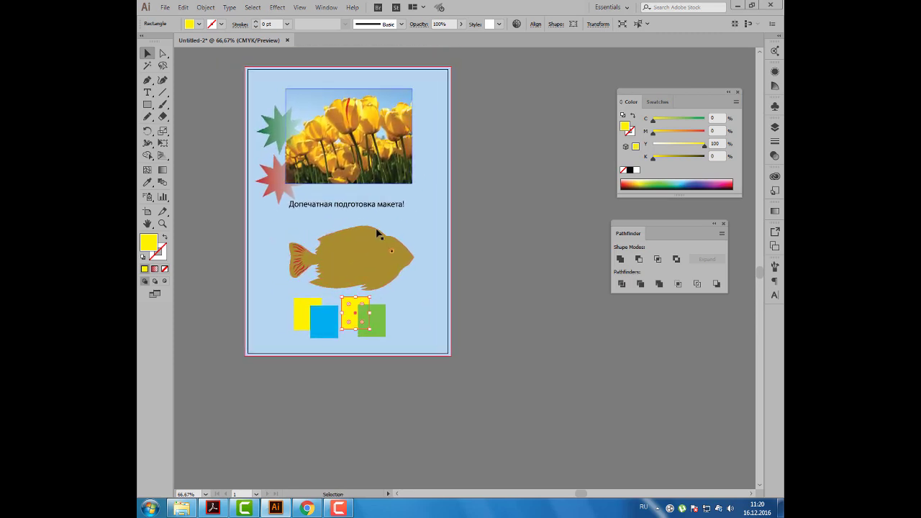
pyautogui.click(358, 370)
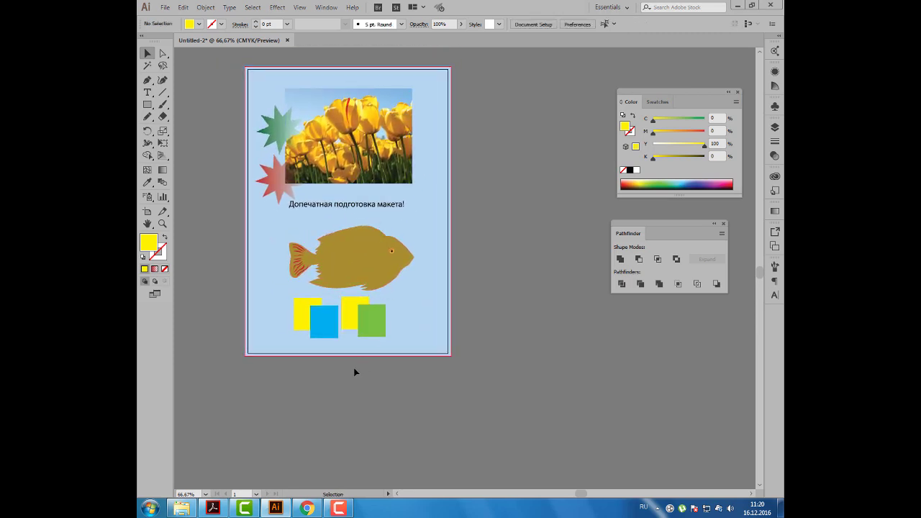
pyautogui.click(377, 315)
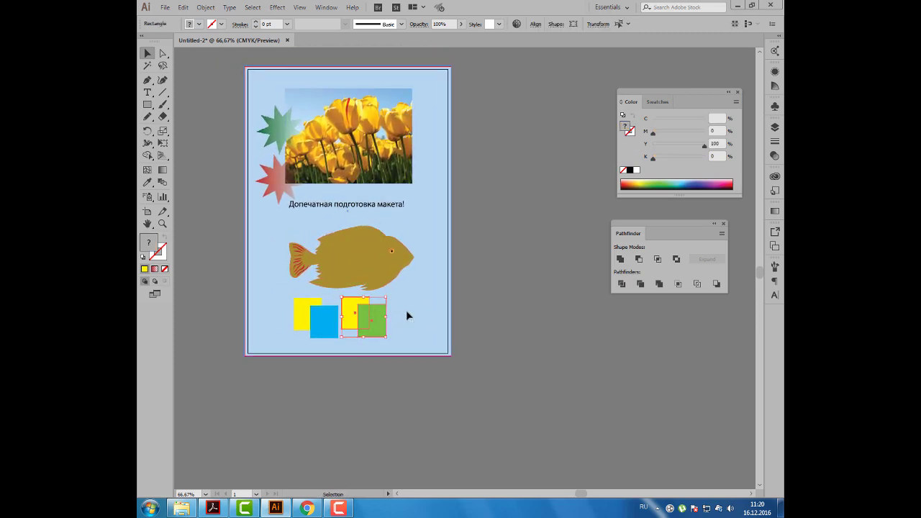
pyautogui.press('Delete')
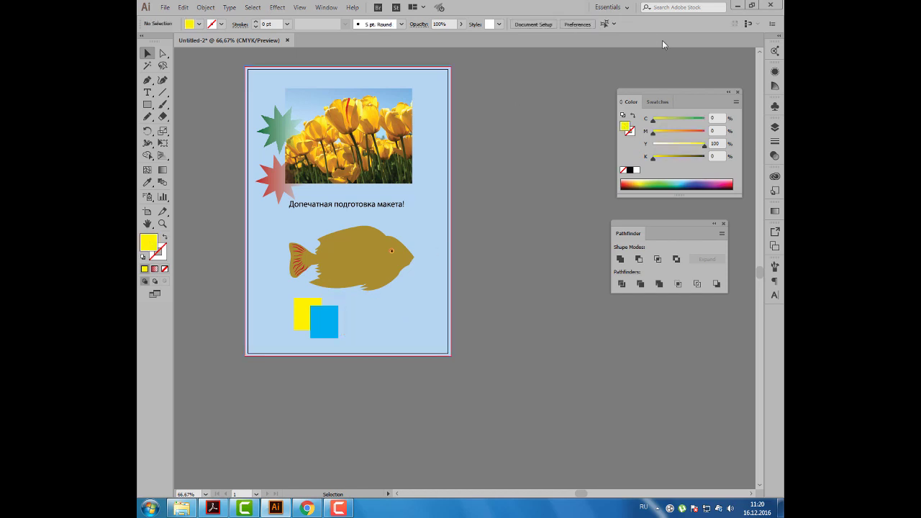
pyautogui.moveTo(687, 103); pyautogui.dragTo(698, 71)
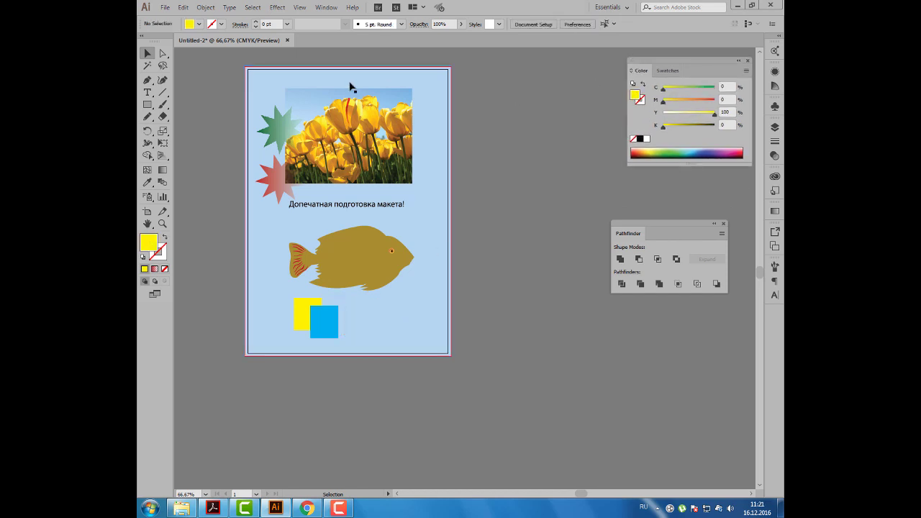
pyautogui.click(147, 92)
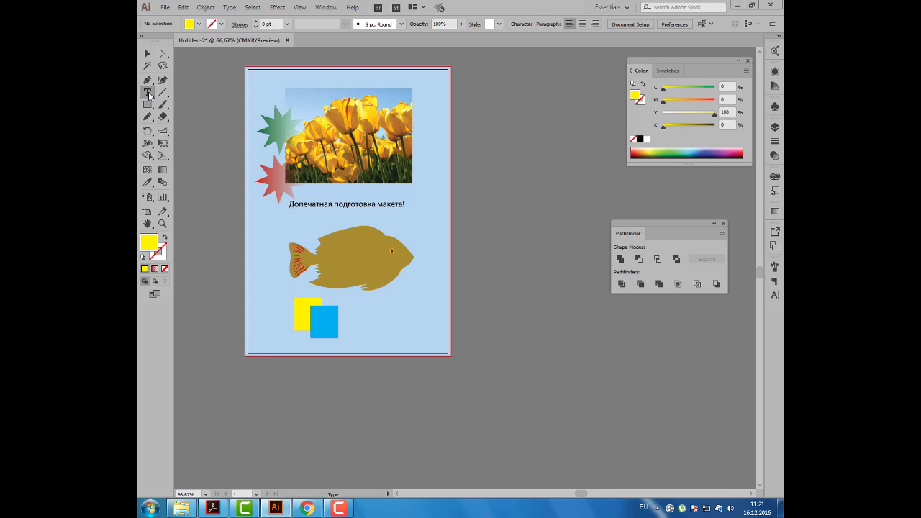
# Scale the 'ai' label up to 109.6 pt and move it up and left beside the artboard.
pyautogui.click(500, 150)
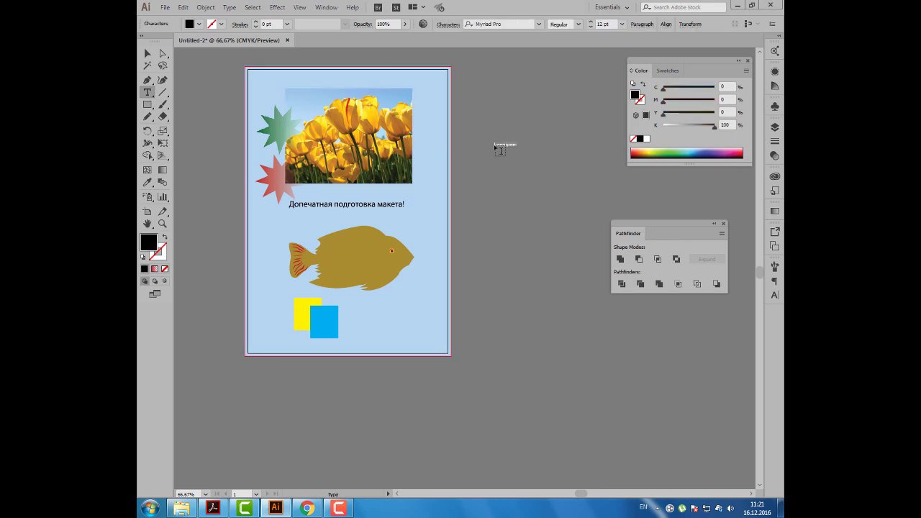
pyautogui.press('BackSpace')
pyautogui.press('Escape')
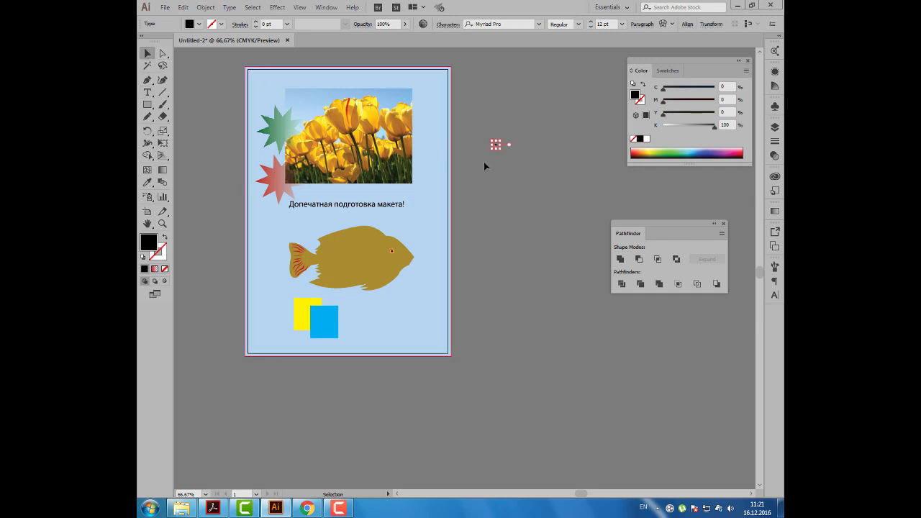
pyautogui.moveTo(502, 148); pyautogui.dragTo(572, 216)
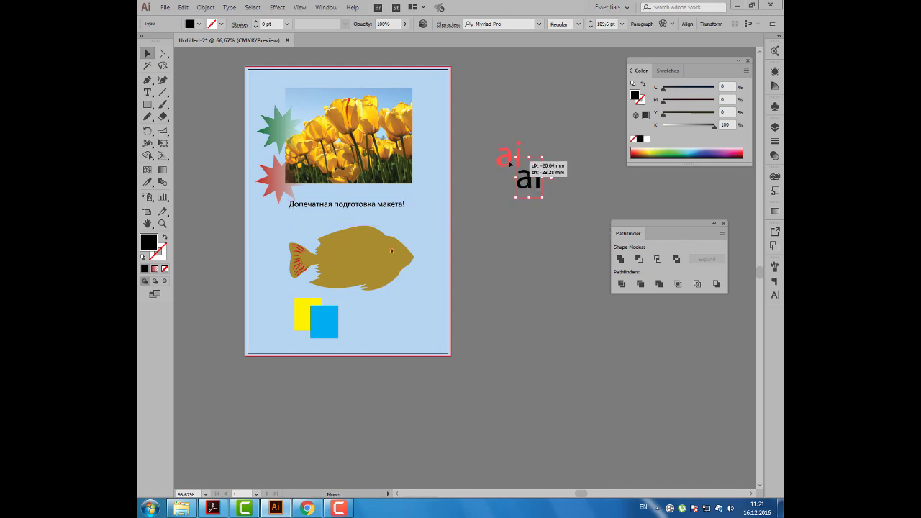
pyautogui.moveTo(528, 185); pyautogui.dragTo(510, 163)
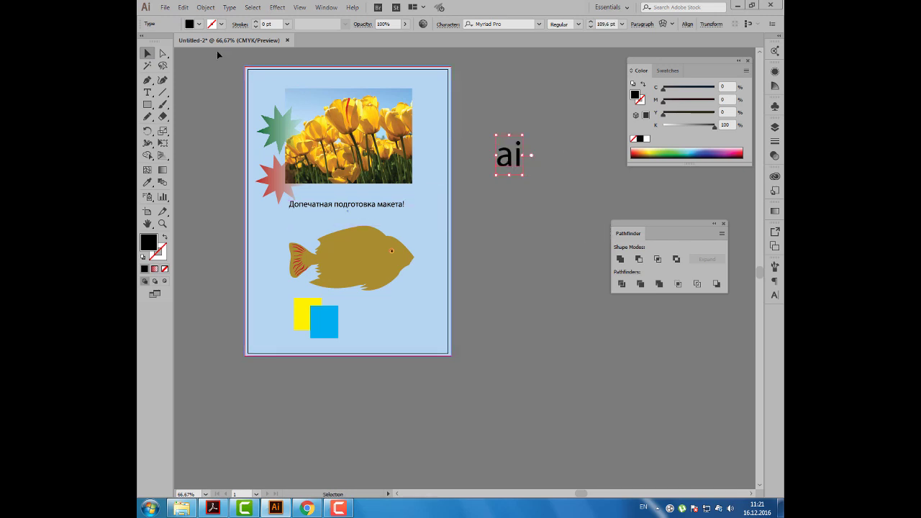
pyautogui.click(165, 8)
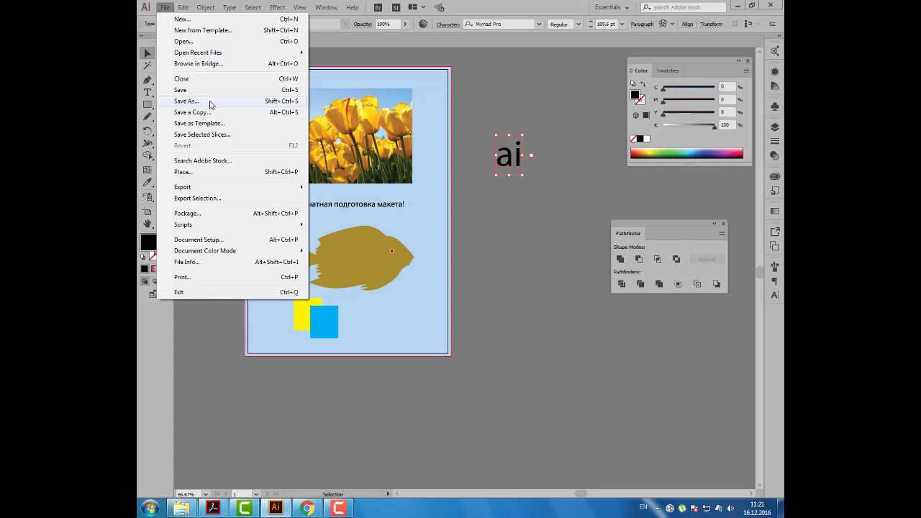
pyautogui.click(495, 186)
# Add a second line 'eps' below 'ai' in the same text object.
pyautogui.doubleClick(519, 162)
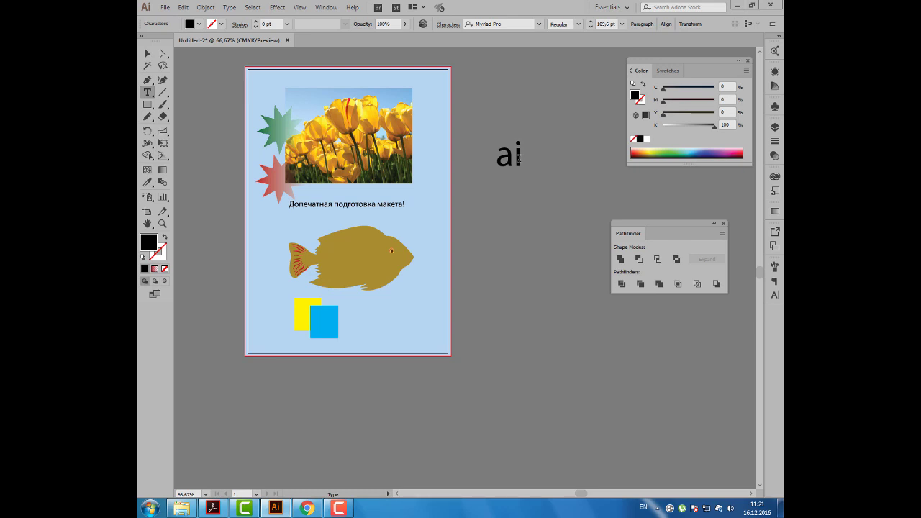
pyautogui.press('Return')
pyautogui.write('eps')
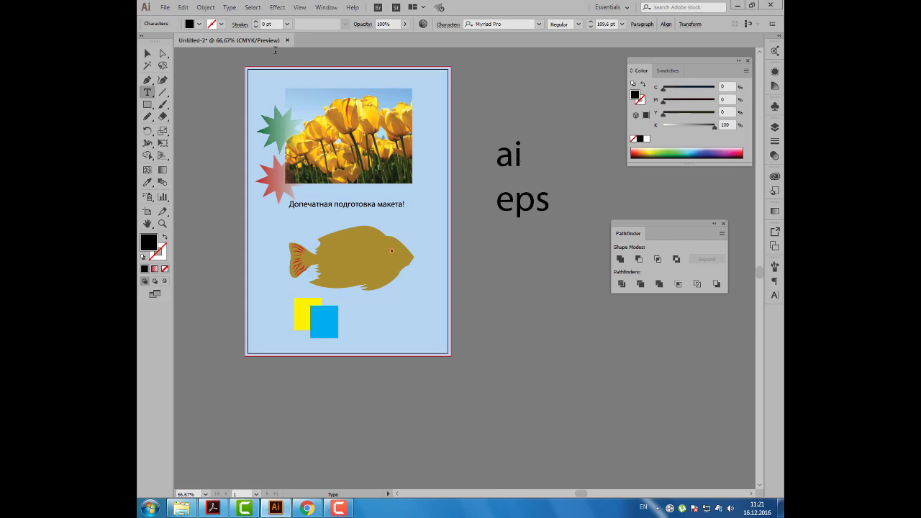
pyautogui.click(147, 53)
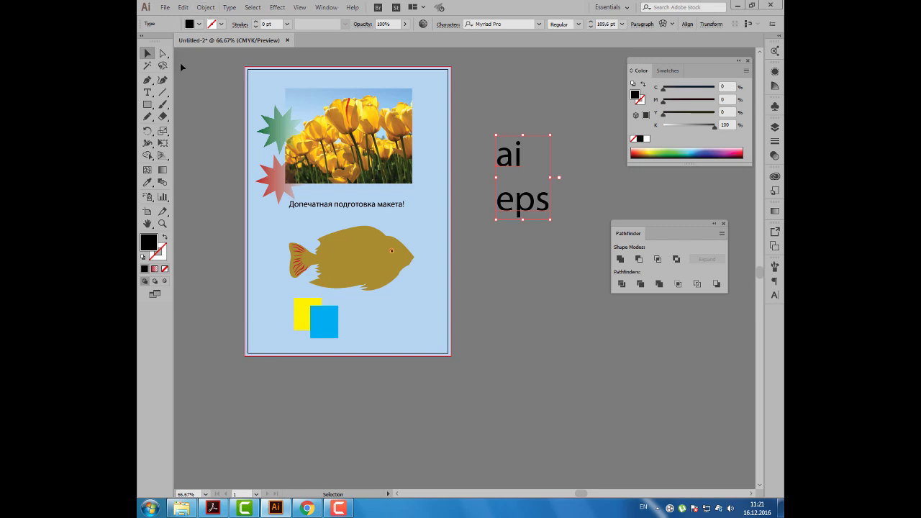
# Save the document as Untitled-2.eps in Illustrator EPS format into the Раздел 11 folder.
pyautogui.click(185, 76)
pyautogui.click(165, 7)
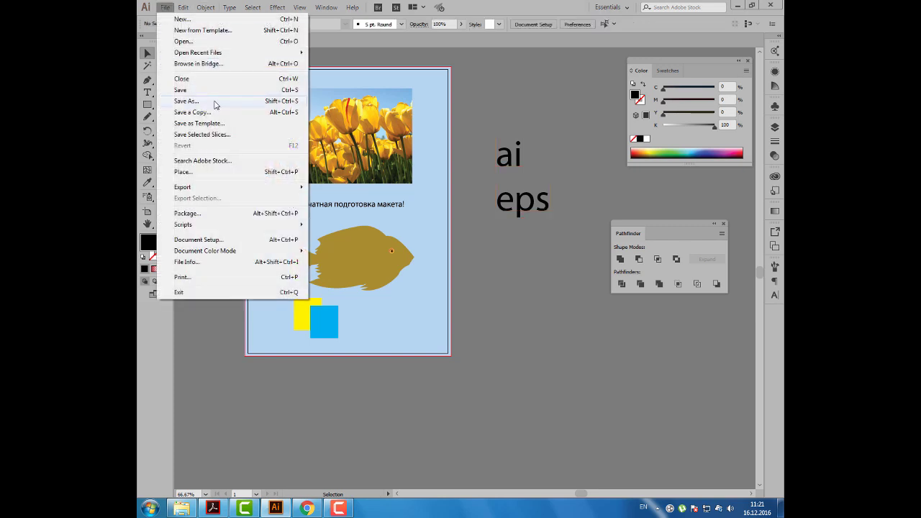
pyautogui.click(214, 102)
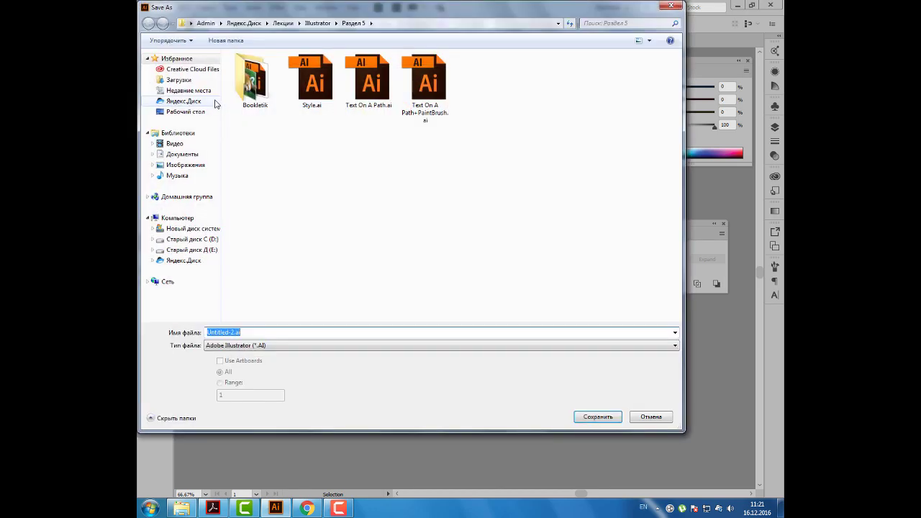
pyautogui.click(321, 23)
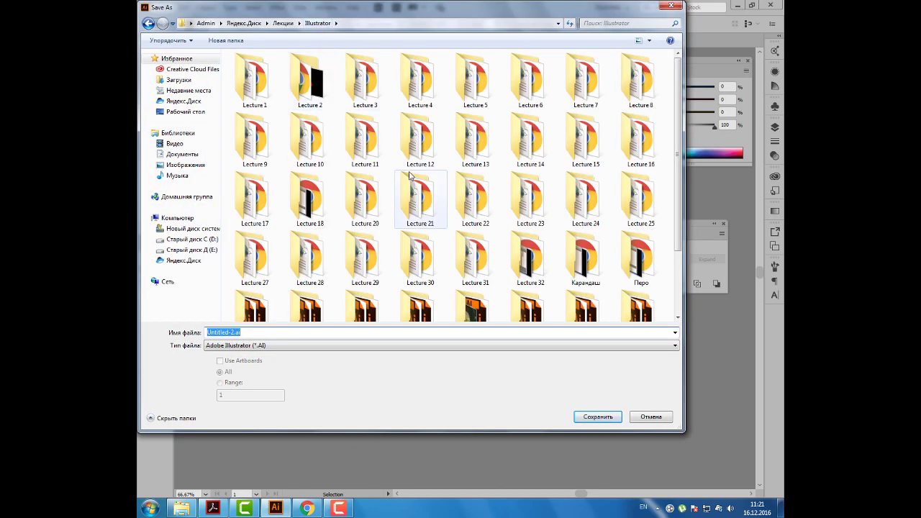
pyautogui.click(410, 175)
pyautogui.scroll(-2, 412, 179)
pyautogui.doubleClick(367, 284)
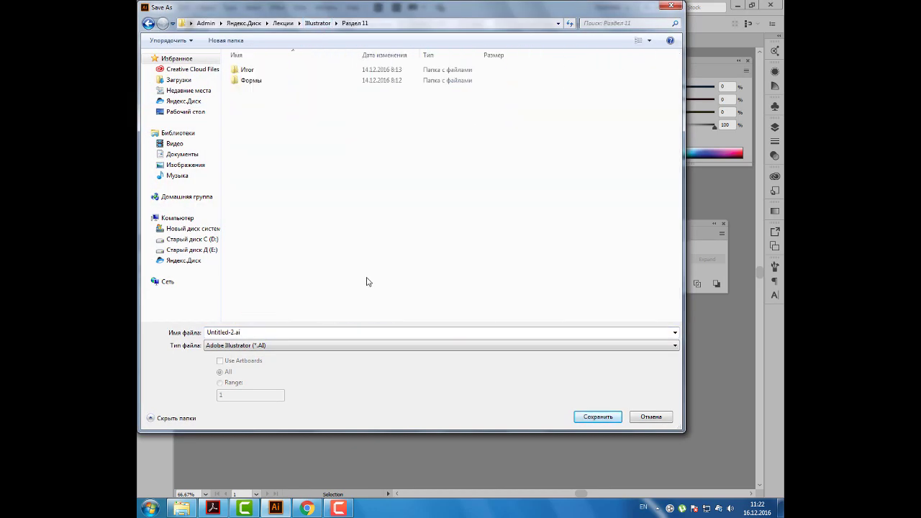
pyautogui.click(287, 348)
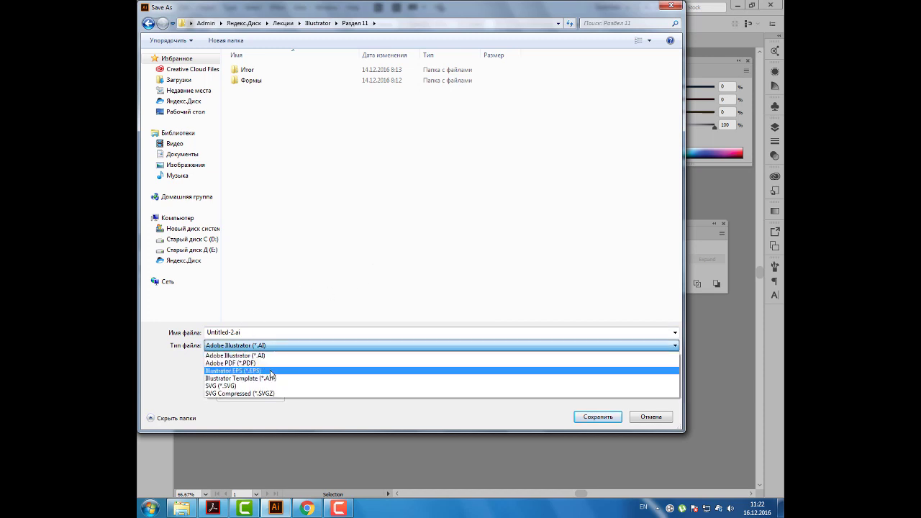
pyautogui.click(272, 372)
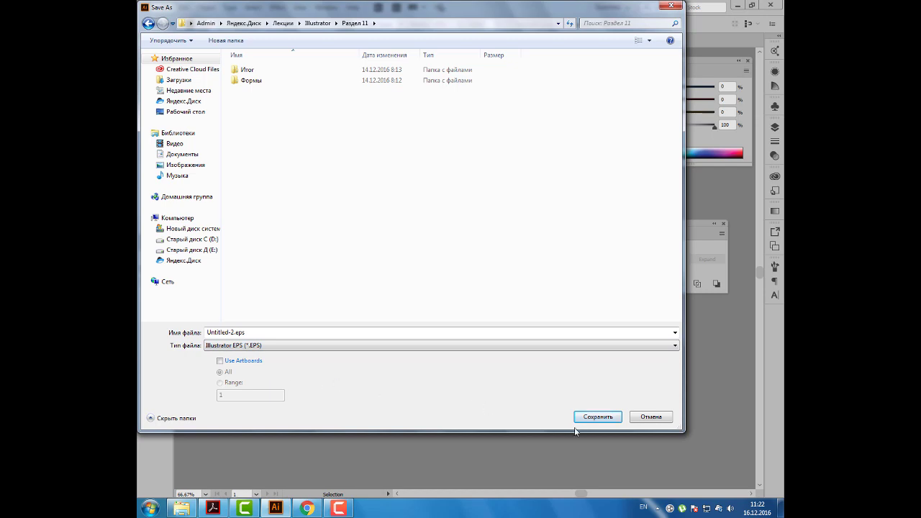
pyautogui.click(600, 420)
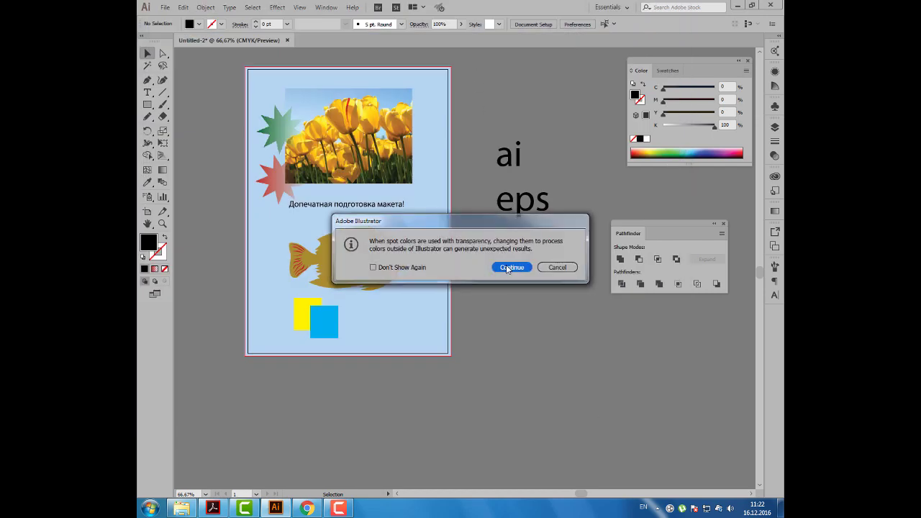
# Accept the spot-colour warning and save the EPS with a TIFF (8-bit Color) preview and Compatible Gradient and Gradient Mesh Printing.
pyautogui.click(507, 267)
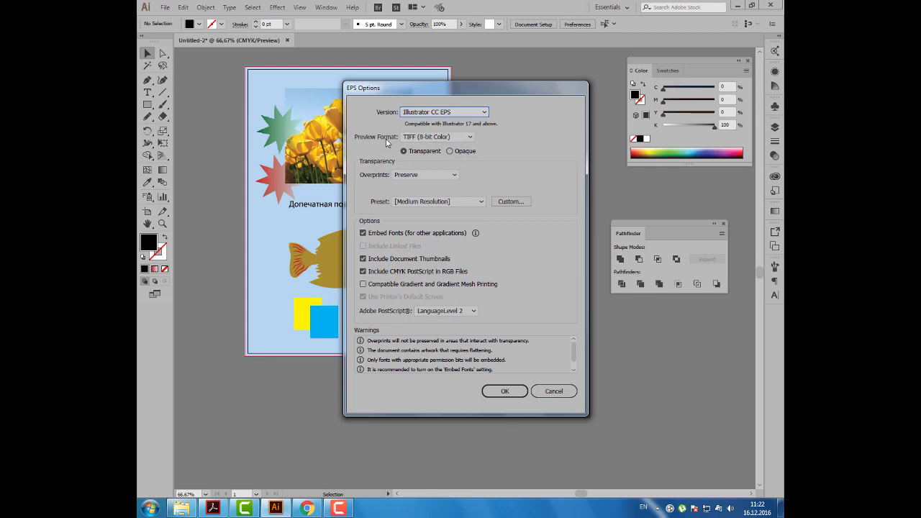
pyautogui.click(428, 138)
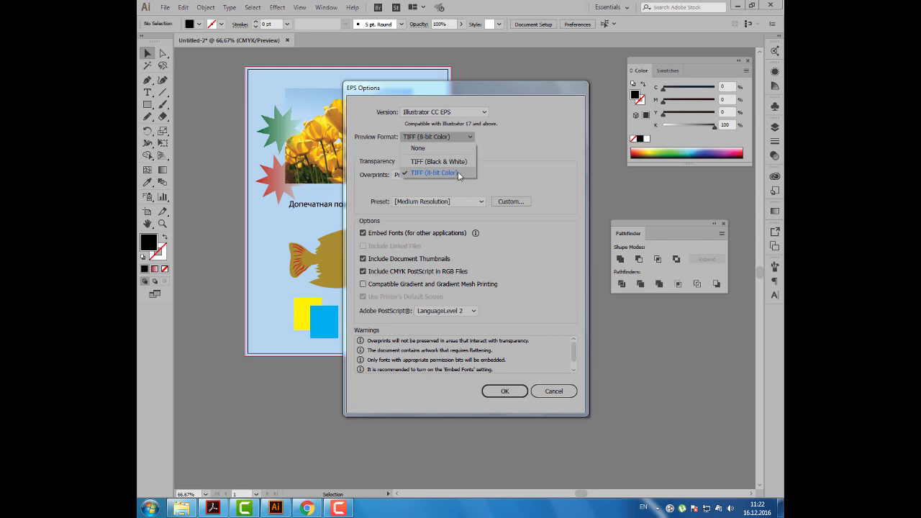
pyautogui.click(459, 173)
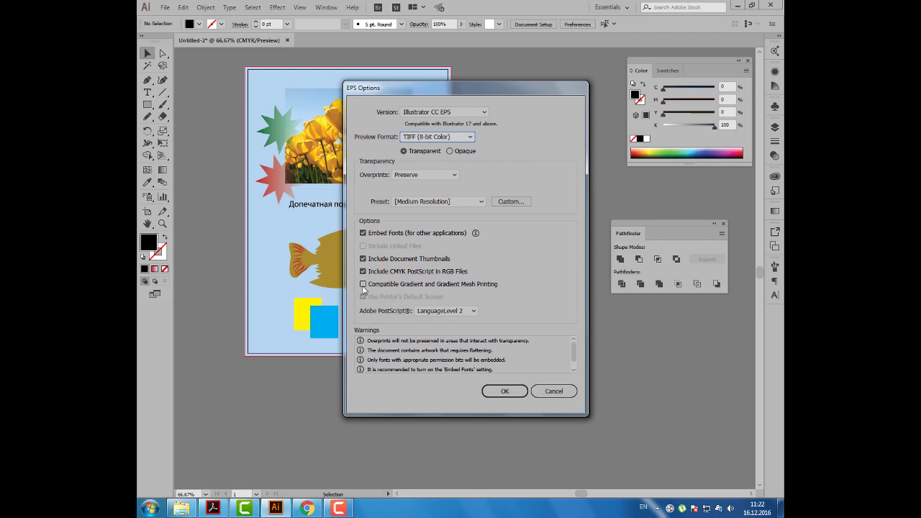
pyautogui.click(362, 285)
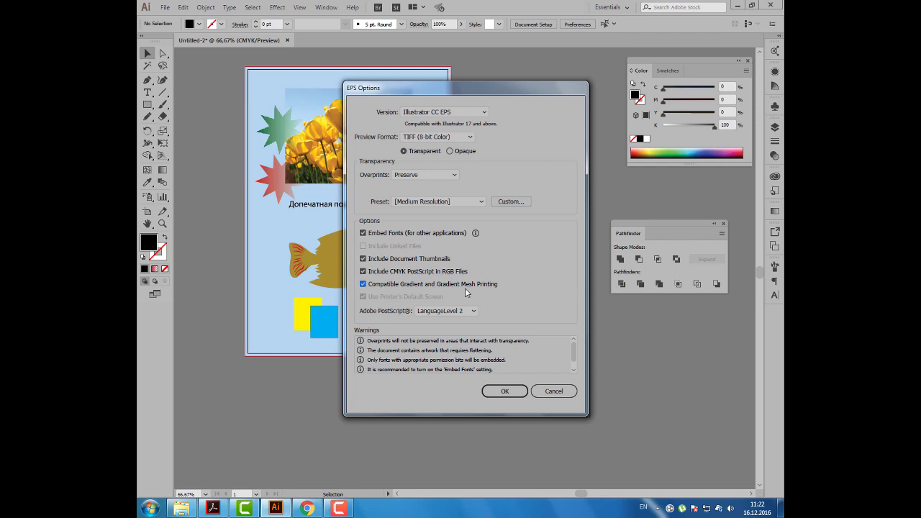
pyautogui.click(505, 391)
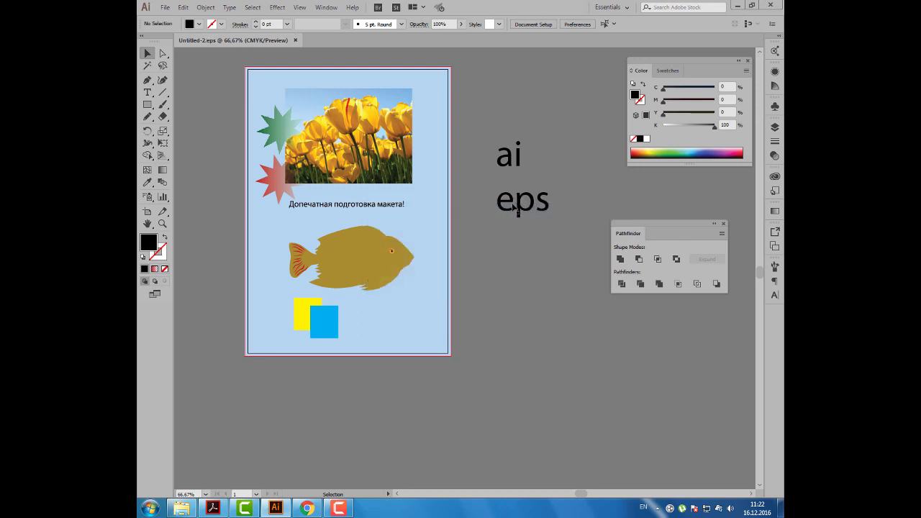
# Move the format label up and left, then add a 'tif' line under 'ai' and 'eps'.
pyautogui.moveTo(513, 203); pyautogui.dragTo(498, 161)
pyautogui.press('t')
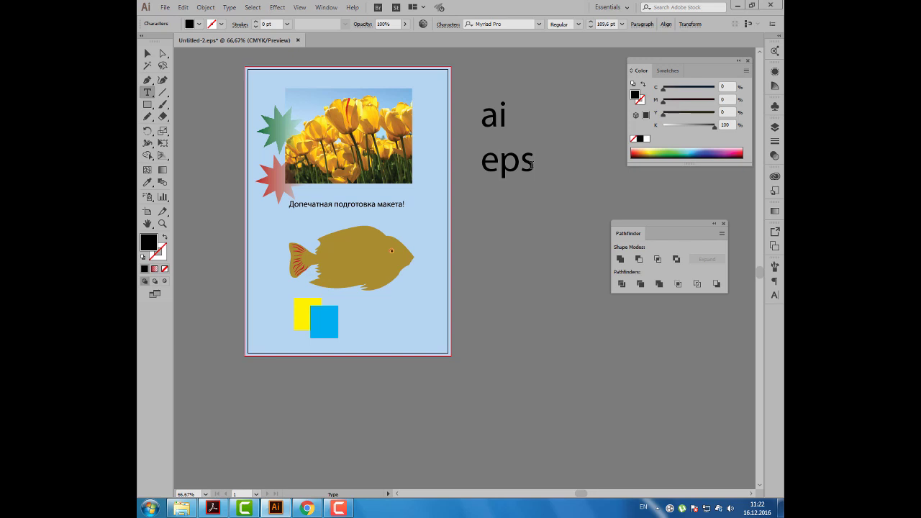
pyautogui.write('tii')
pyautogui.press('BackSpace')
pyautogui.write('f')
# Select and delete the whole ai/eps/tif label text object.
pyautogui.click(146, 54)
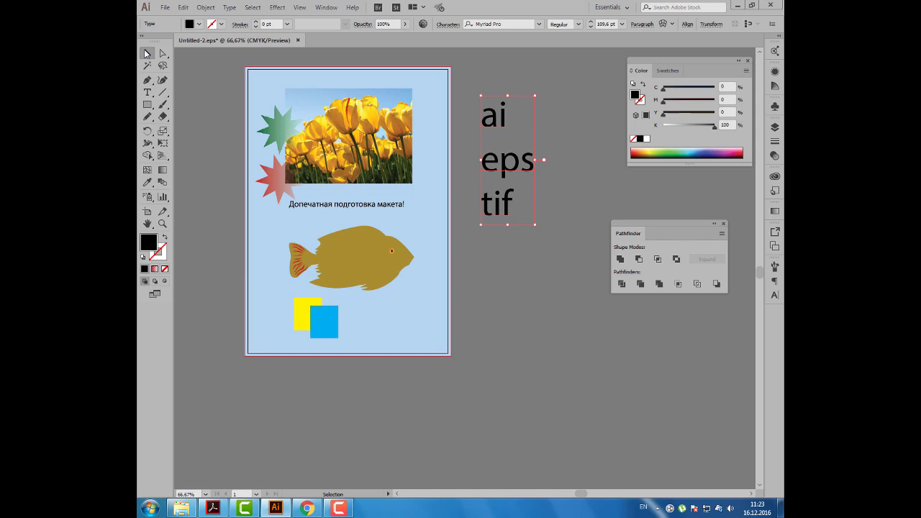
pyautogui.press('Delete')
pyautogui.click(165, 7)
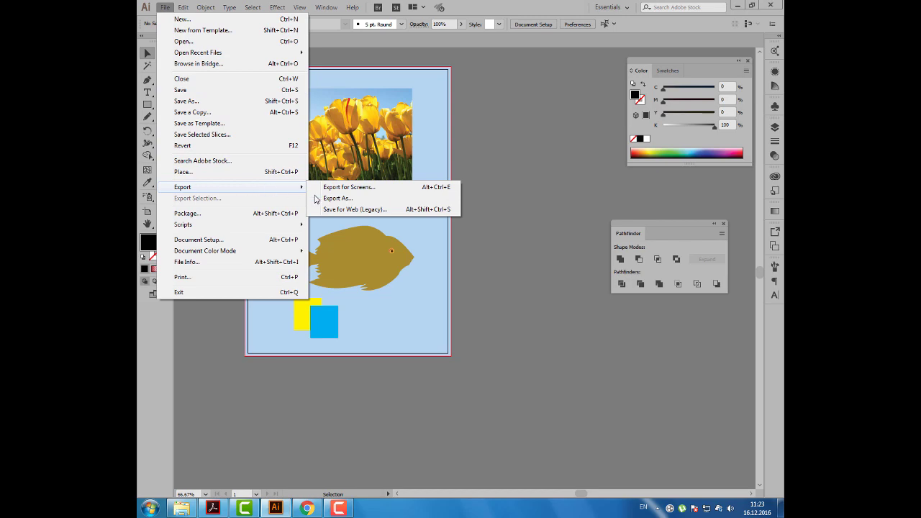
# Start an export and open the Раздел 11 folder as the destination.
pyautogui.moveTo(182, 187)
pyautogui.click(337, 198)
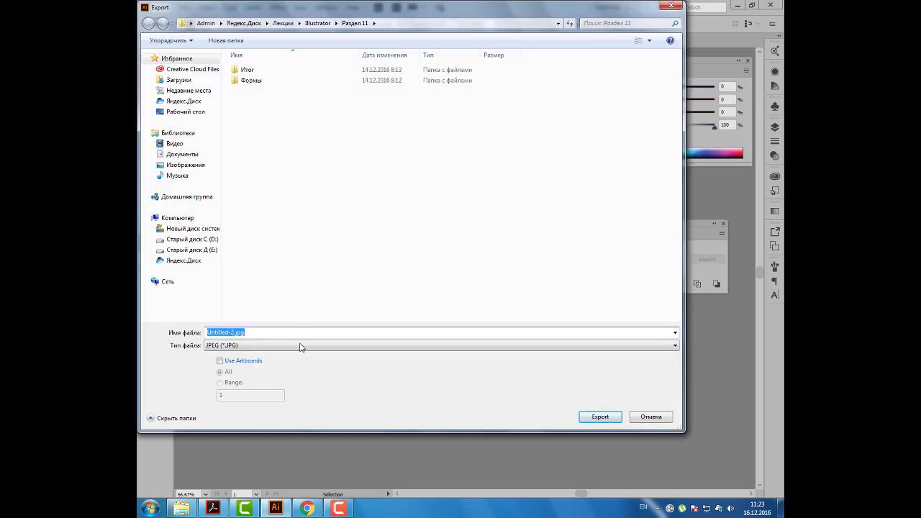
pyautogui.click(317, 23)
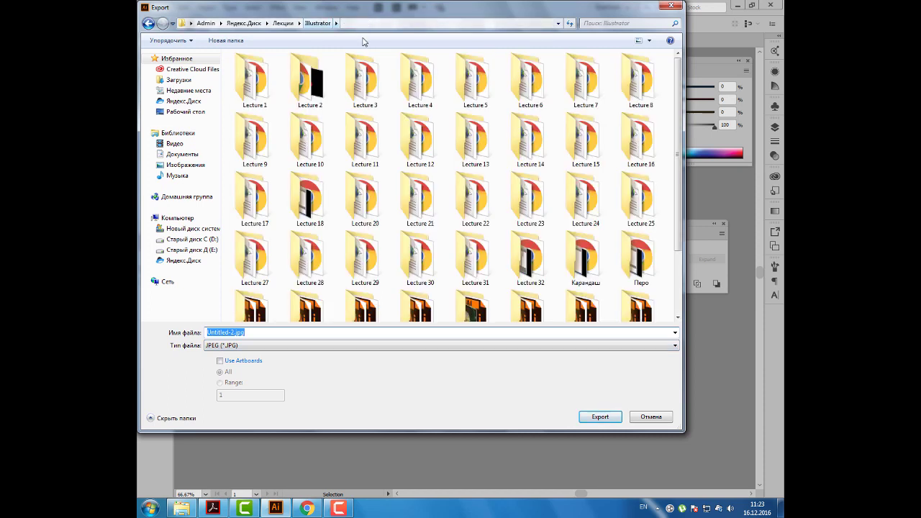
pyautogui.click(474, 256)
pyautogui.scroll(-2, 475, 244)
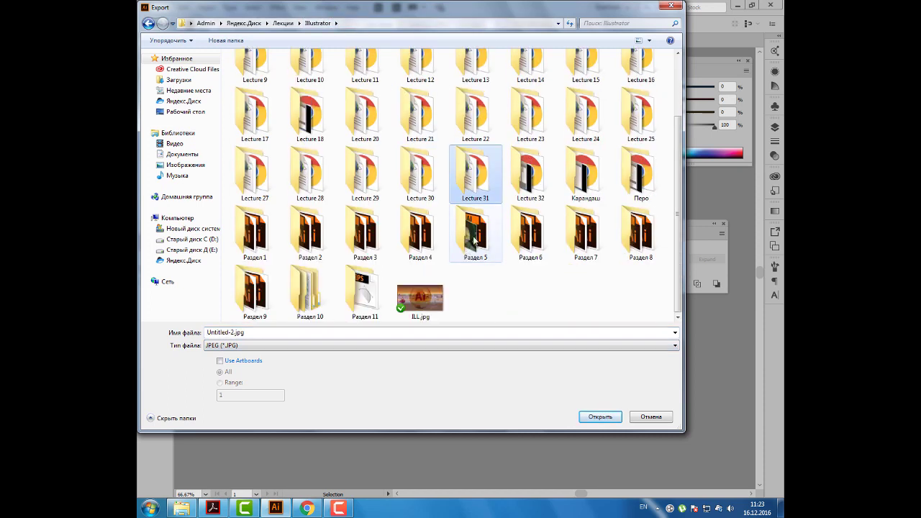
pyautogui.click(357, 293)
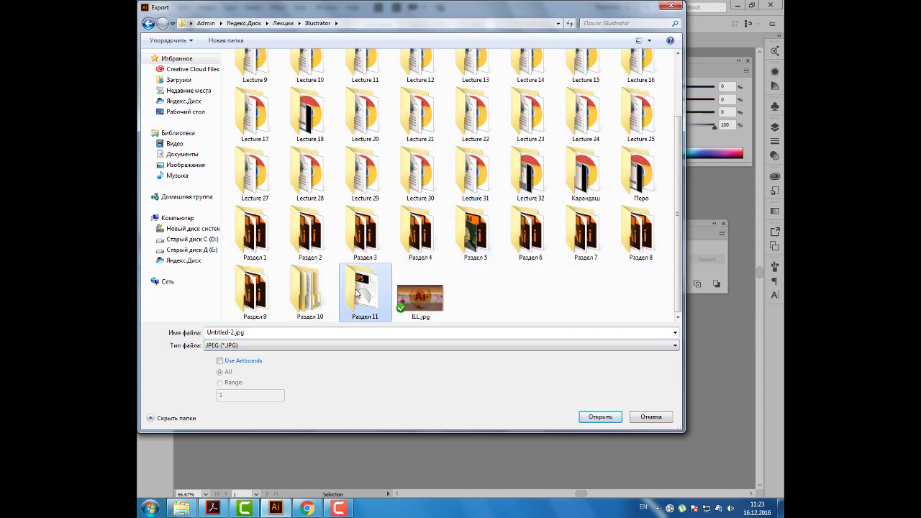
pyautogui.doubleClick(357, 294)
# Export as TIFF (*.TIF) using CMYK, High (300 ppi) and LZW compression.
pyautogui.click(283, 346)
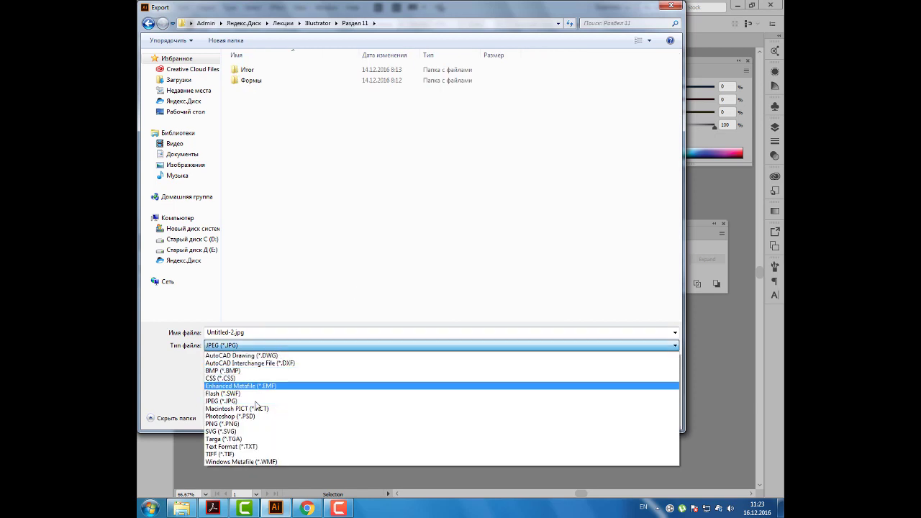
pyautogui.click(237, 455)
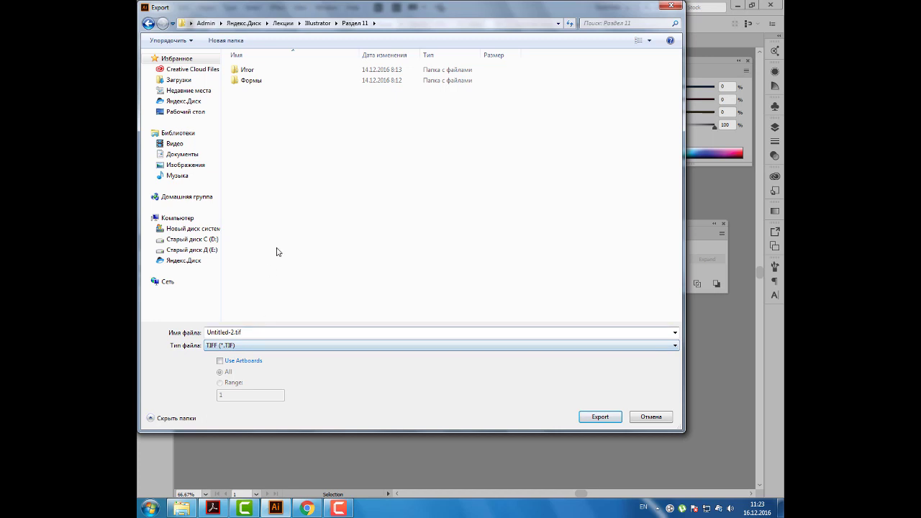
pyautogui.click(599, 416)
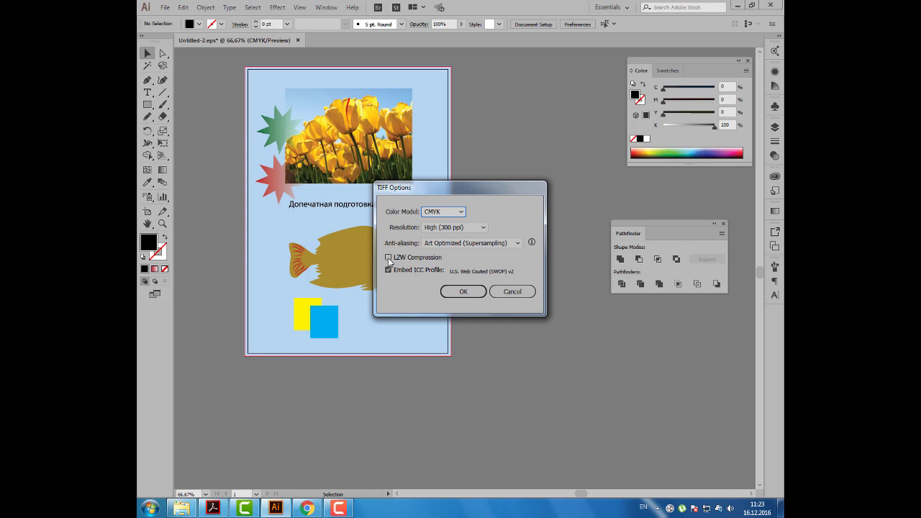
pyautogui.click(389, 258)
pyautogui.click(463, 290)
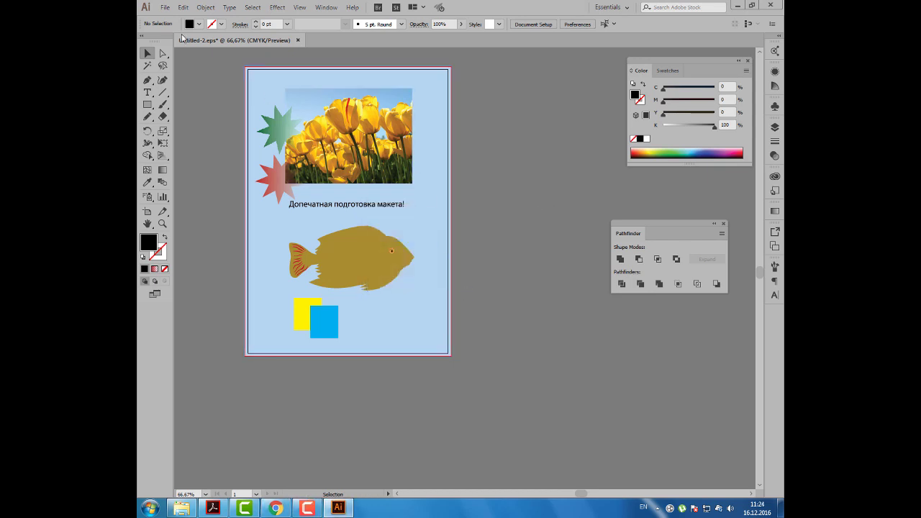
pyautogui.click(165, 9)
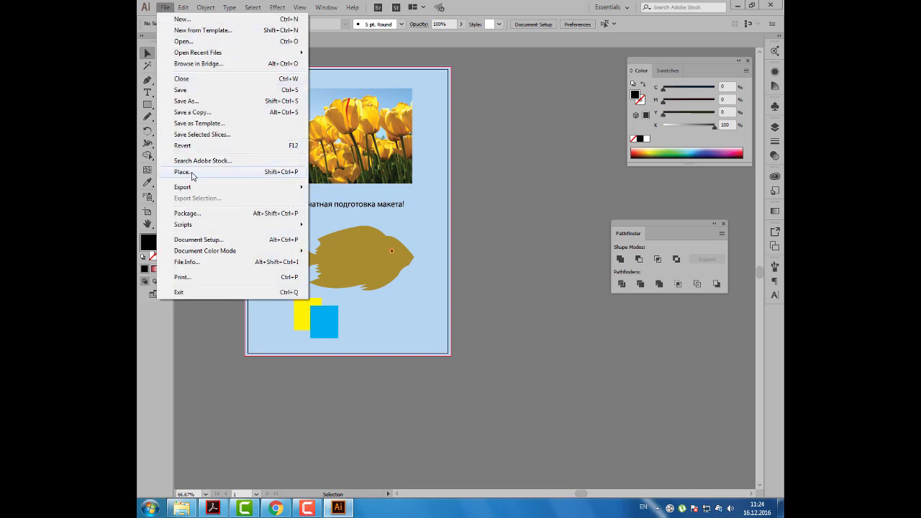
pyautogui.click(192, 175)
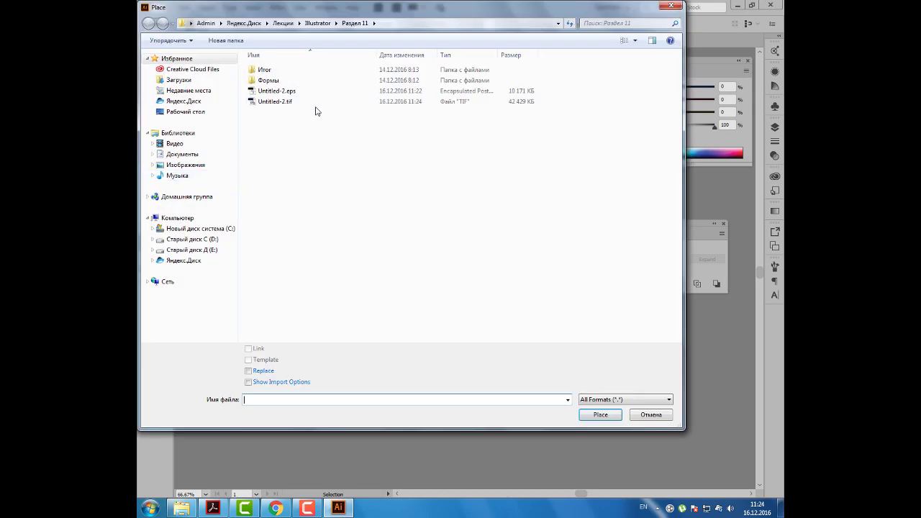
pyautogui.click(314, 103)
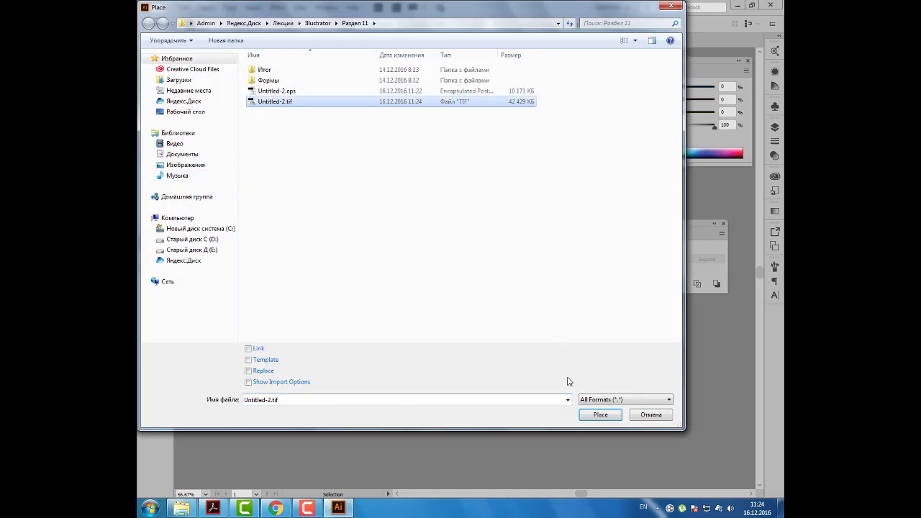
pyautogui.click(587, 418)
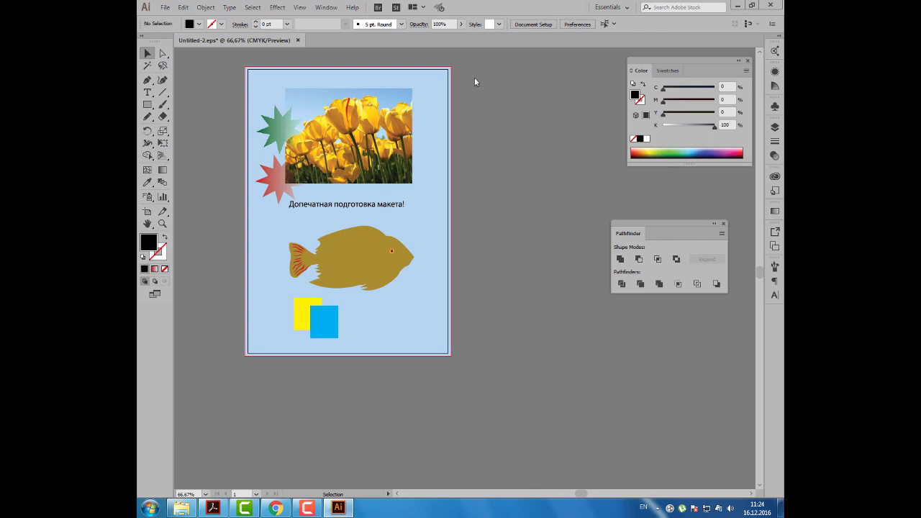
pyautogui.click(455, 69)
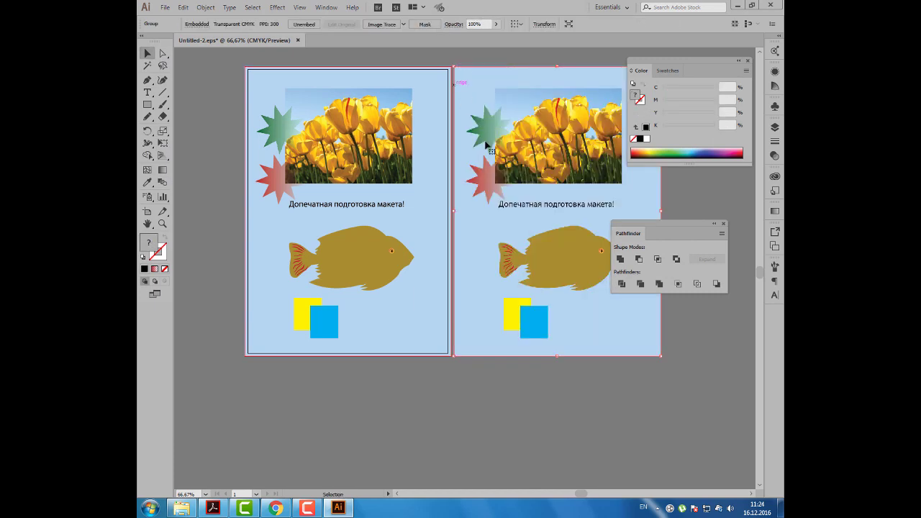
pyautogui.click(506, 377)
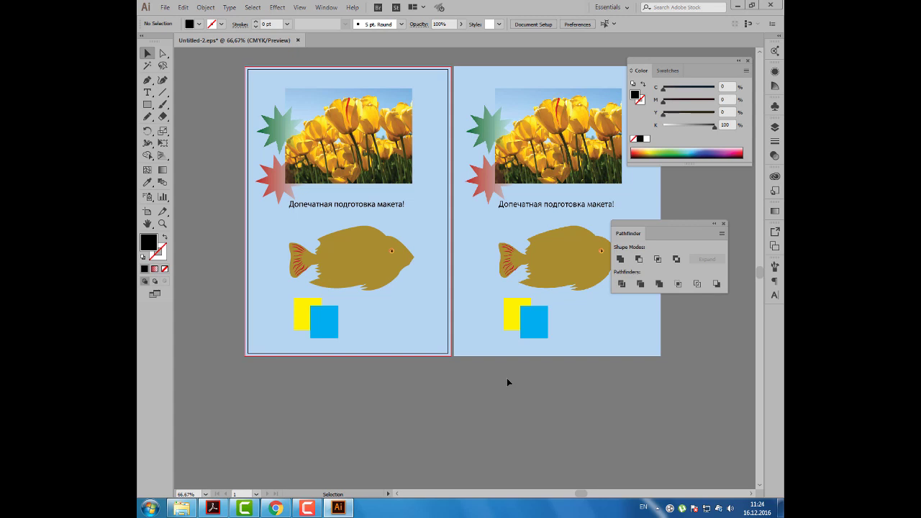
pyautogui.click(497, 312)
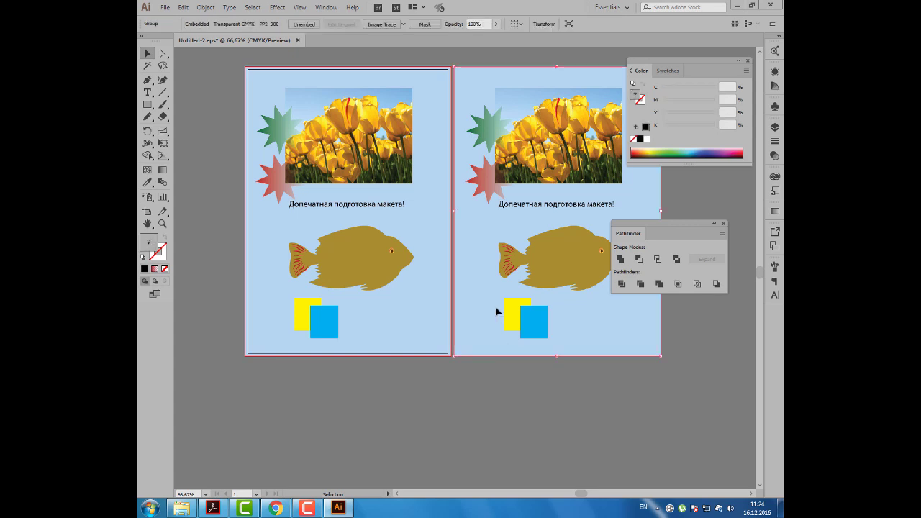
pyautogui.press('Delete')
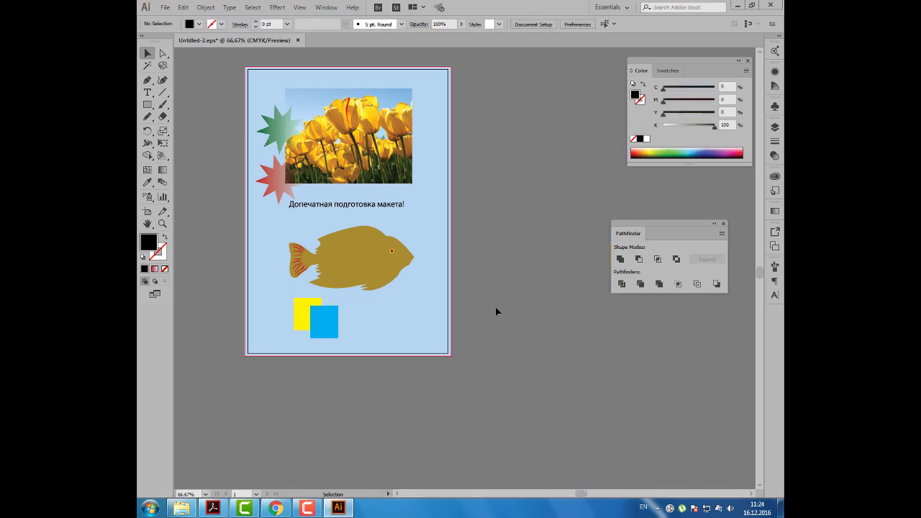
# Restore the ai/eps/tif format list, add a 'pdf' line below 'tif', then delete the text.
pyautogui.hotkey('ctrl', 'f')
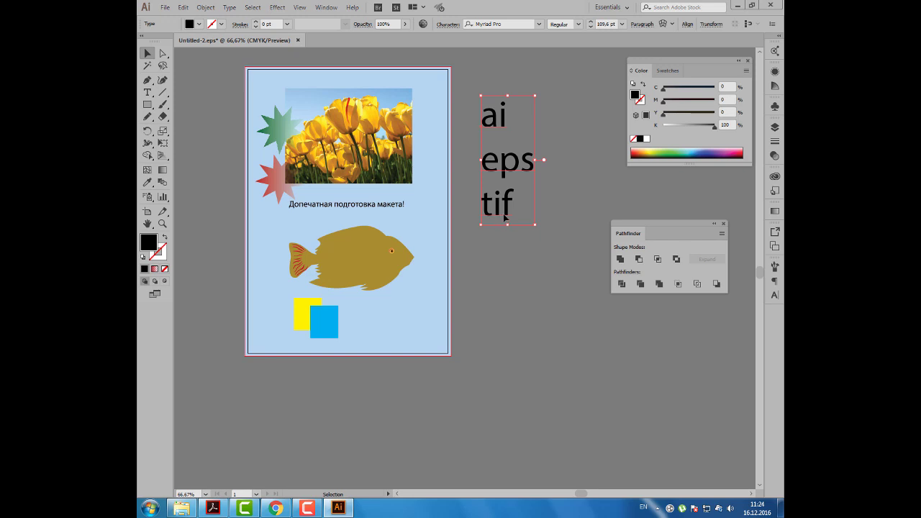
pyautogui.doubleClick(510, 211)
pyautogui.click(513, 207)
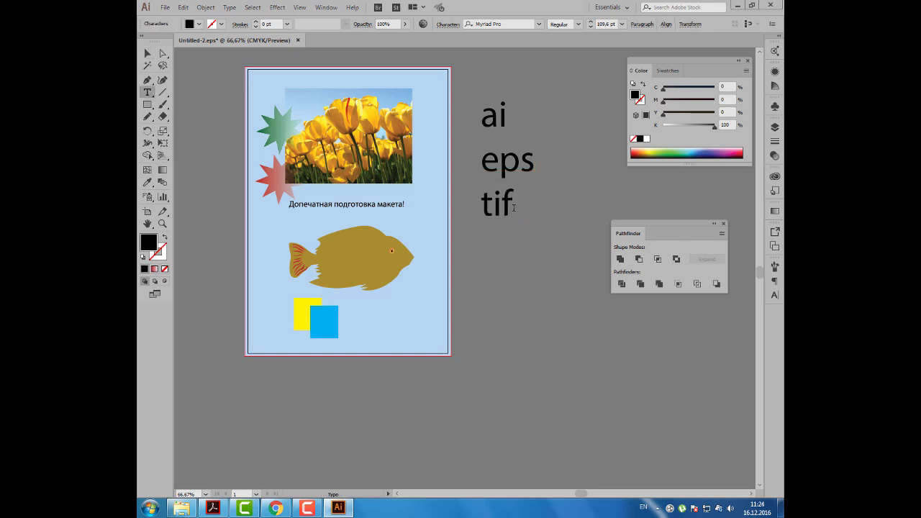
pyautogui.press('Return')
pyautogui.write('pdf')
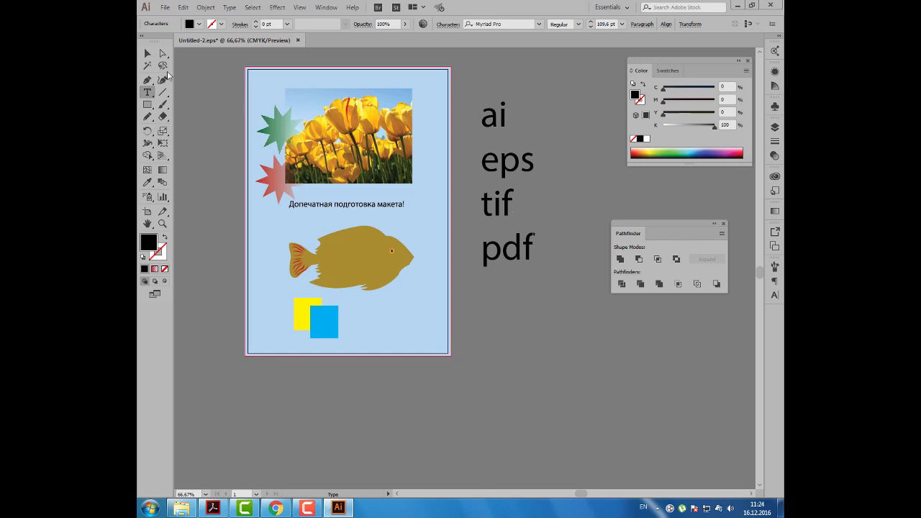
pyautogui.click(147, 55)
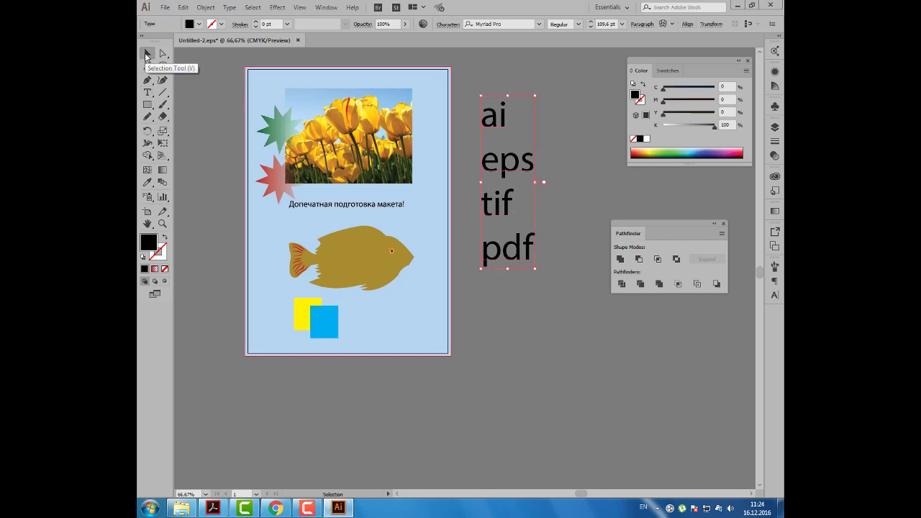
pyautogui.press('Delete')
# Save the layout as Untitled-2.pdf with the Adobe PDF file type.
pyautogui.click(165, 7)
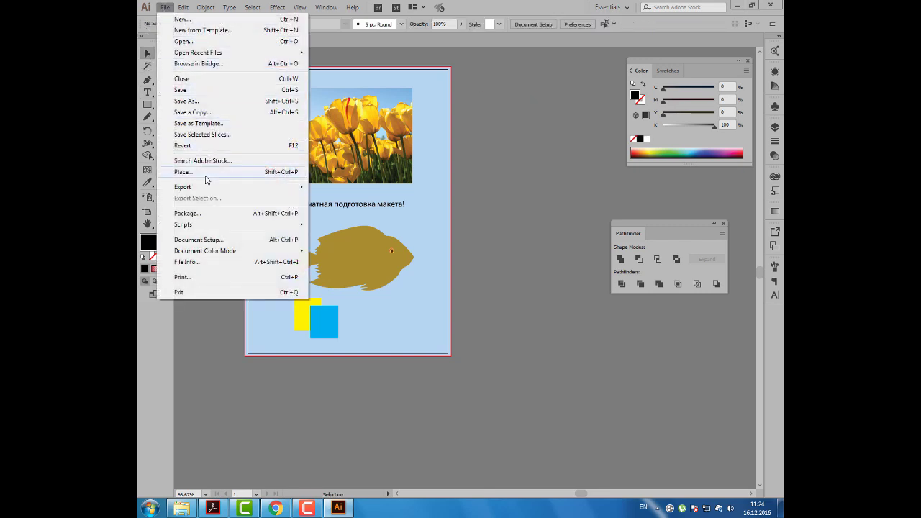
pyautogui.click(196, 100)
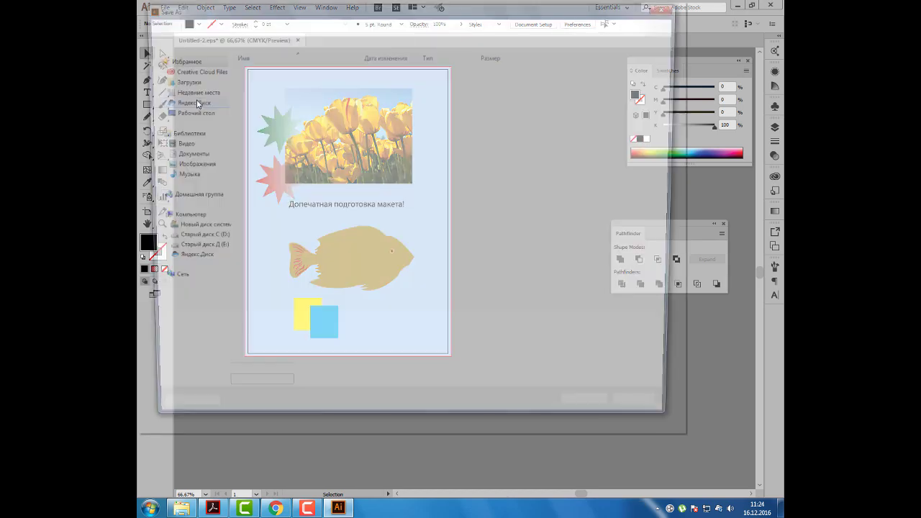
pyautogui.click(273, 347)
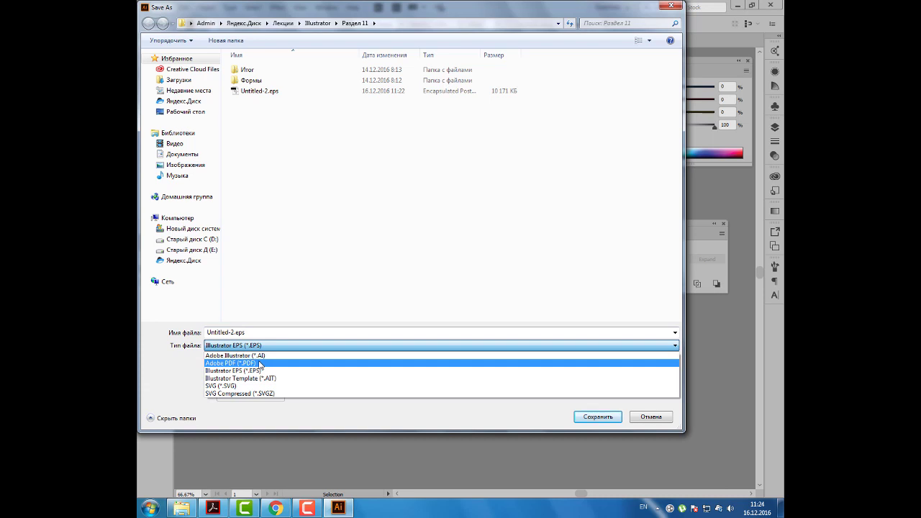
pyautogui.click(260, 364)
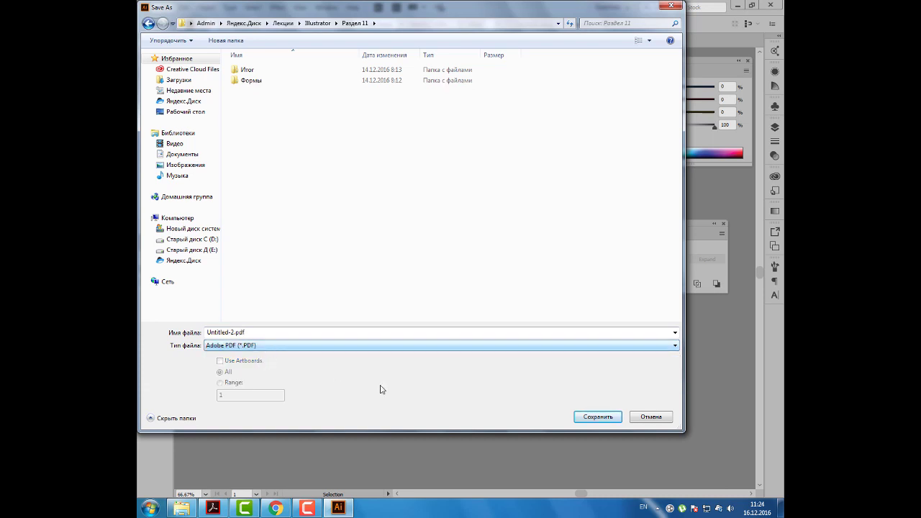
pyautogui.click(597, 420)
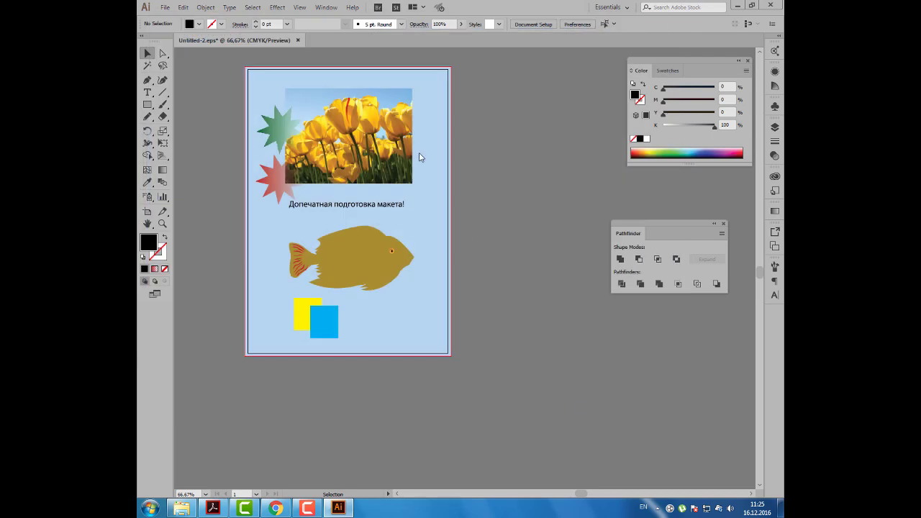
# Keep the PDF standard at None, enable Trim Marks under Marks and Bleeds, and save the PDF.
pyautogui.moveTo(487, 151); pyautogui.dragTo(411, 133)
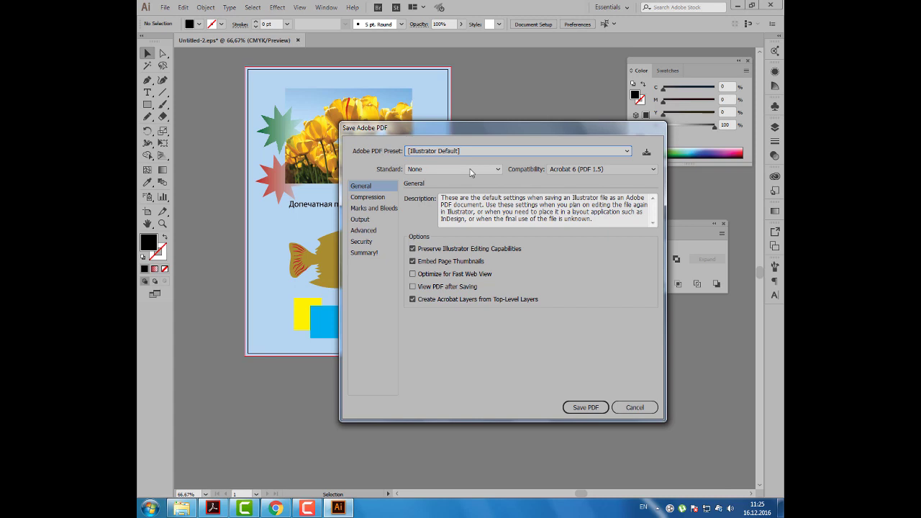
pyautogui.click(471, 171)
pyautogui.click(471, 170)
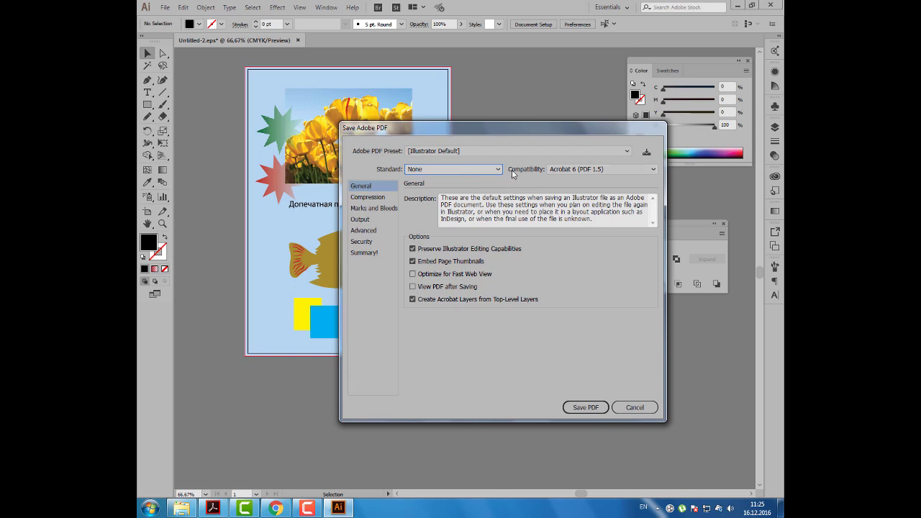
pyautogui.click(487, 170)
pyautogui.click(488, 170)
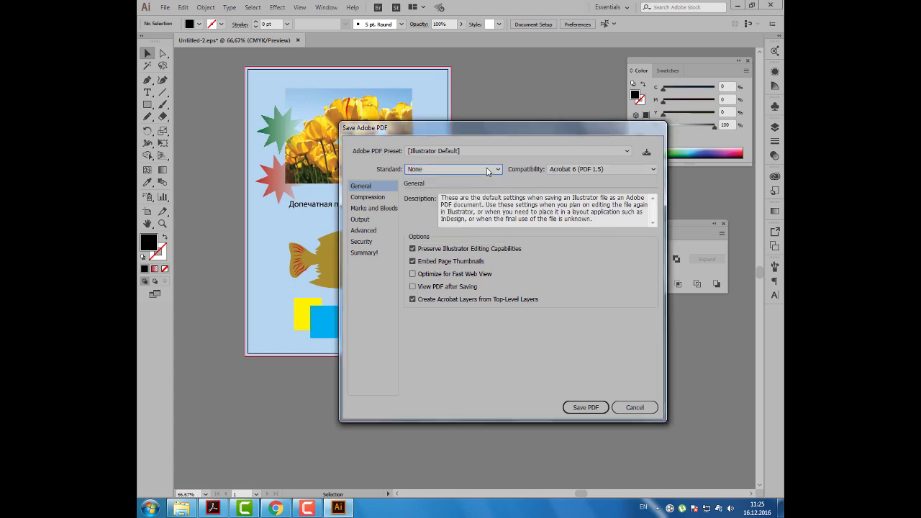
pyautogui.click(373, 200)
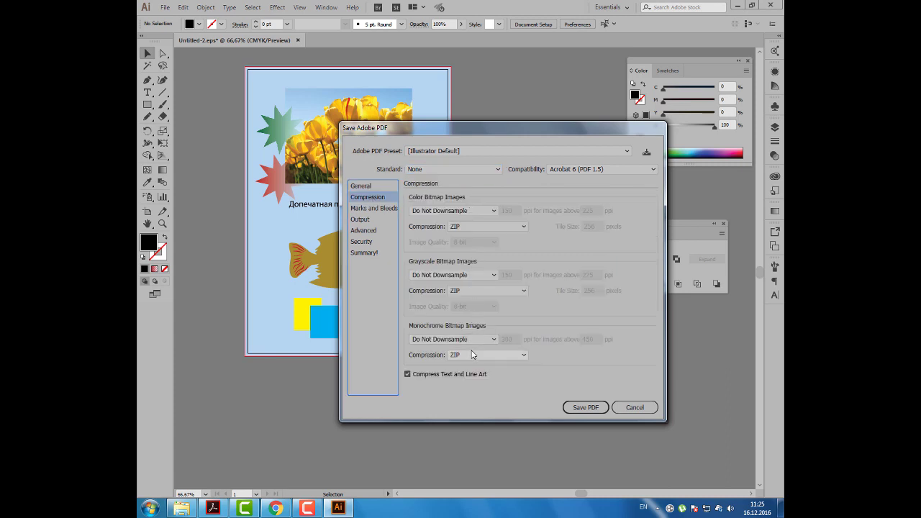
pyautogui.click(374, 210)
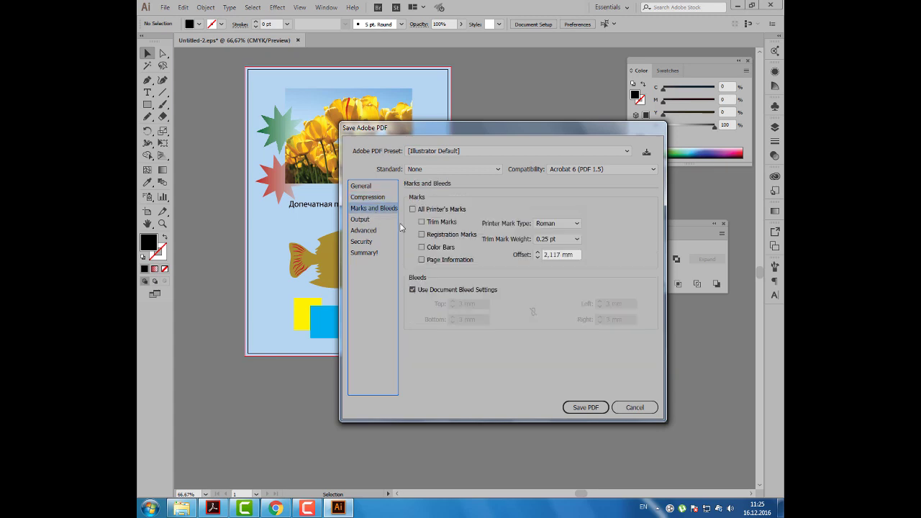
pyautogui.click(422, 222)
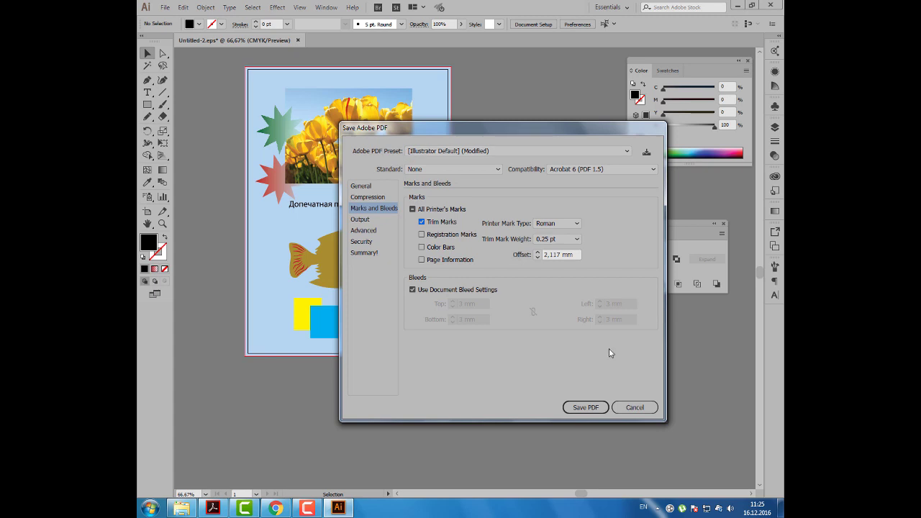
pyautogui.click(597, 408)
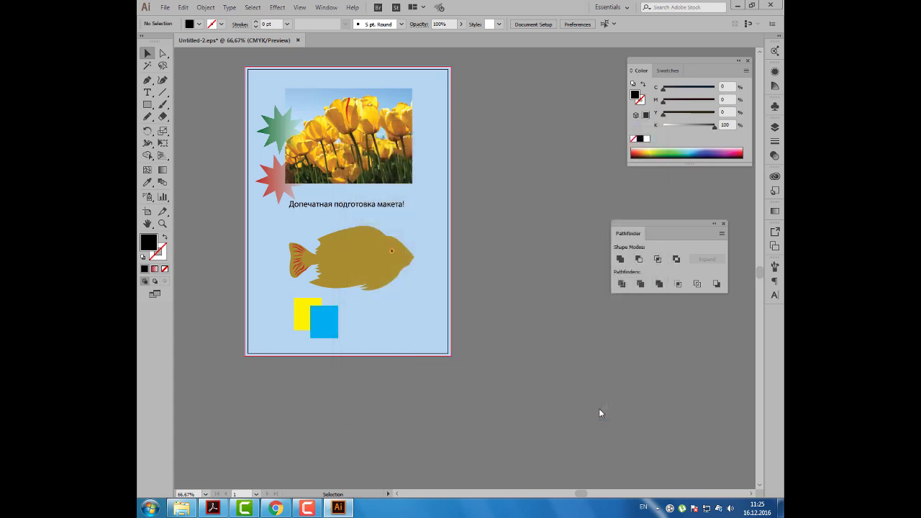
# In Explorer, open the Раздел 11 folder and select Untitled-2.pdf.
pyautogui.click(181, 507)
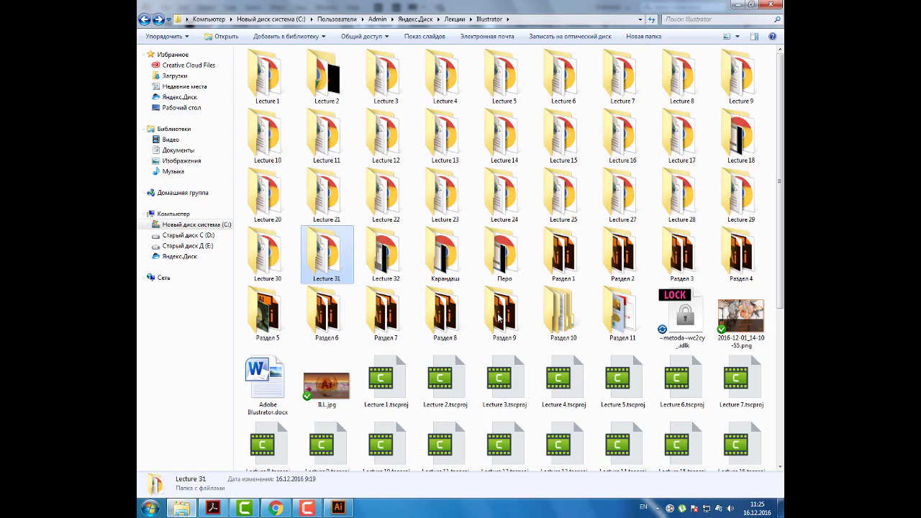
pyautogui.click(618, 320)
pyautogui.doubleClick(618, 320)
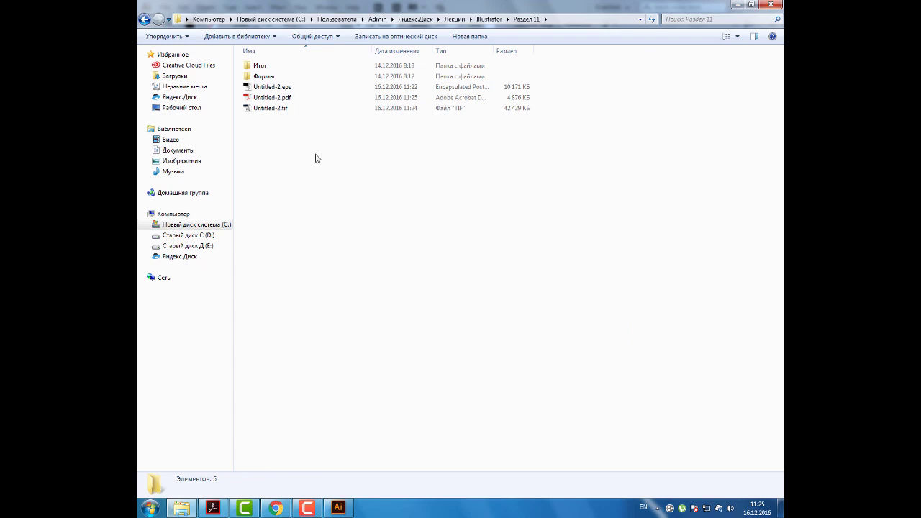
pyautogui.click(293, 101)
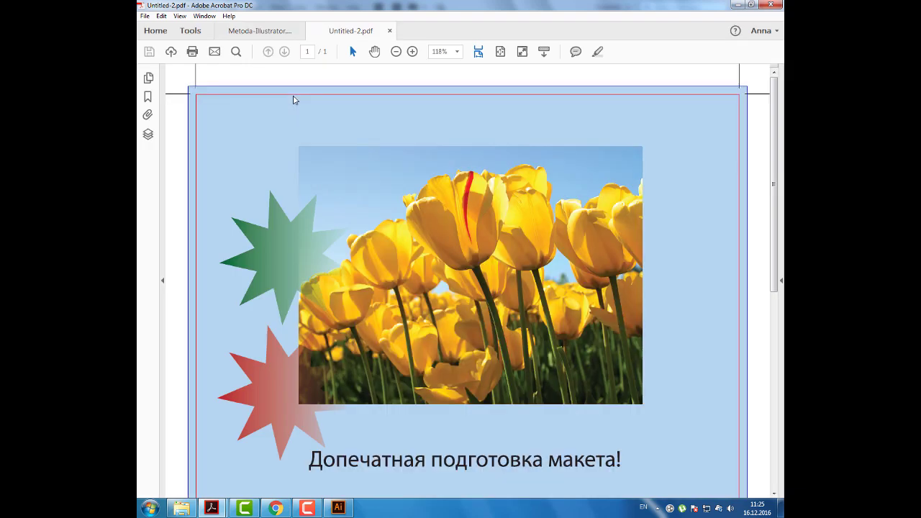
# Fit the PDF page in the window, then zoom out to 50% to reveal the trim marks.
pyautogui.hotkey('ctrl', '0')
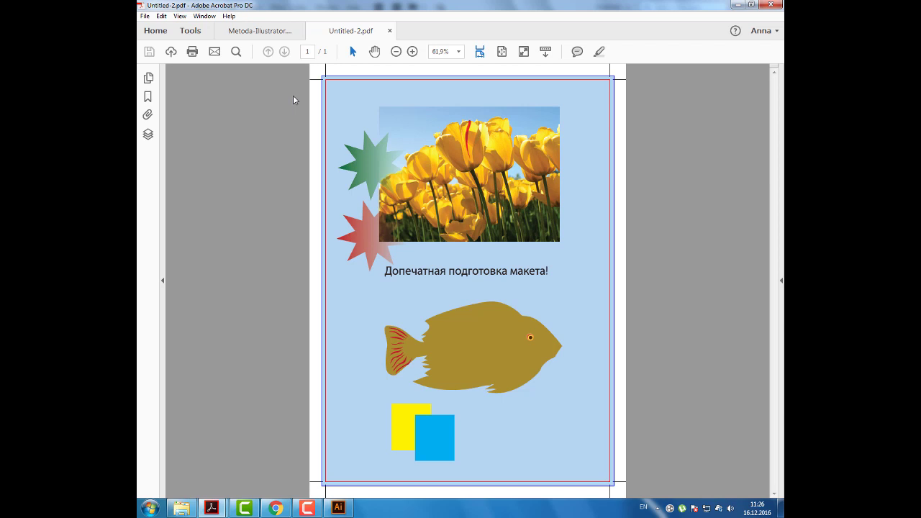
pyautogui.hotkey('ctrl', '-')
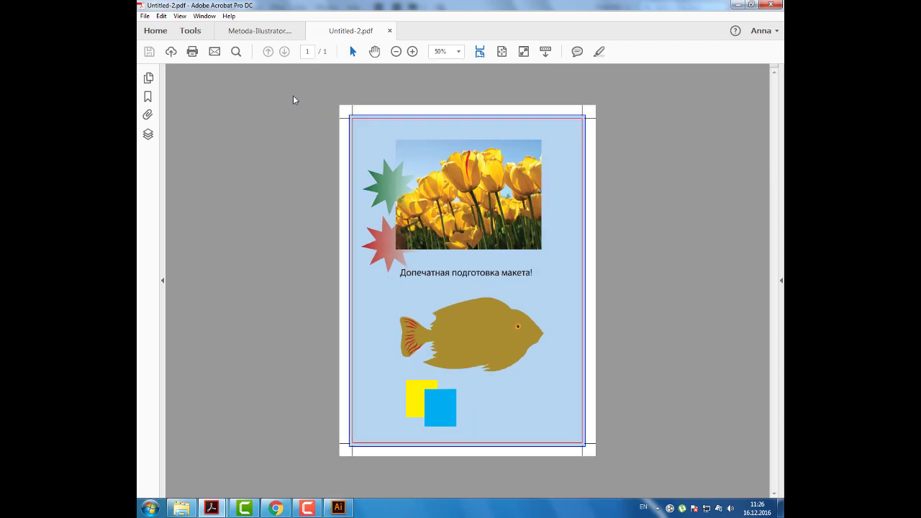